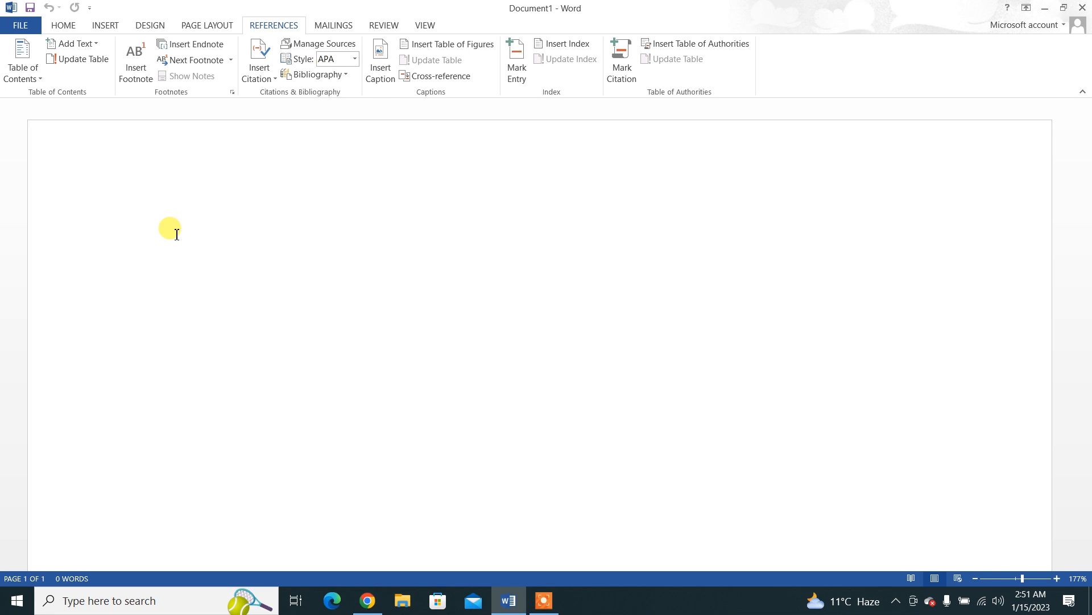
Step: Start a new citation source and choose Book as its source type after browsing the available types
left_click(259, 67)
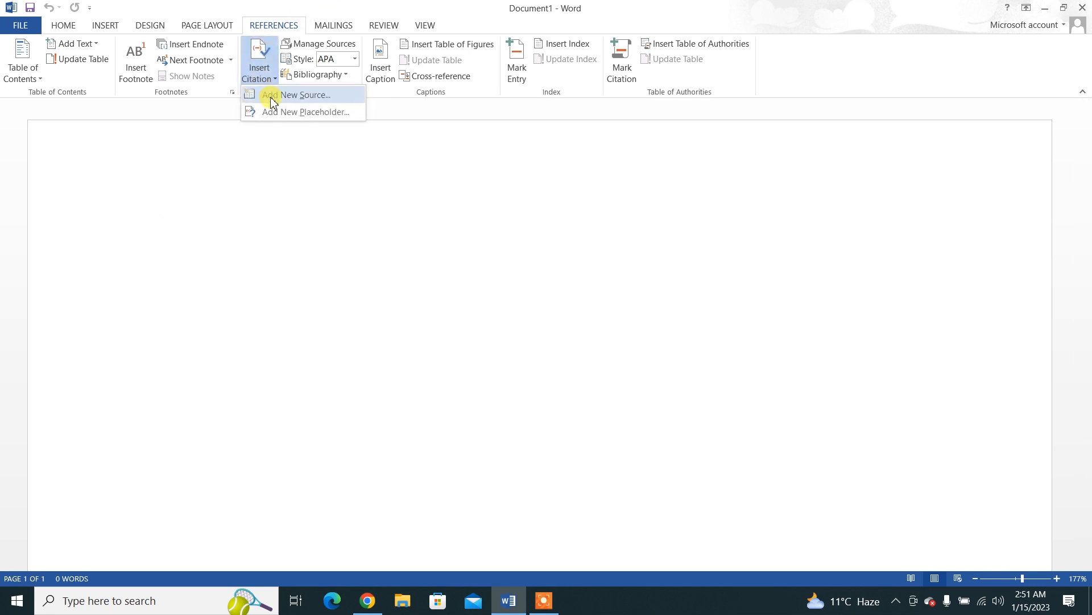
left_click(271, 97)
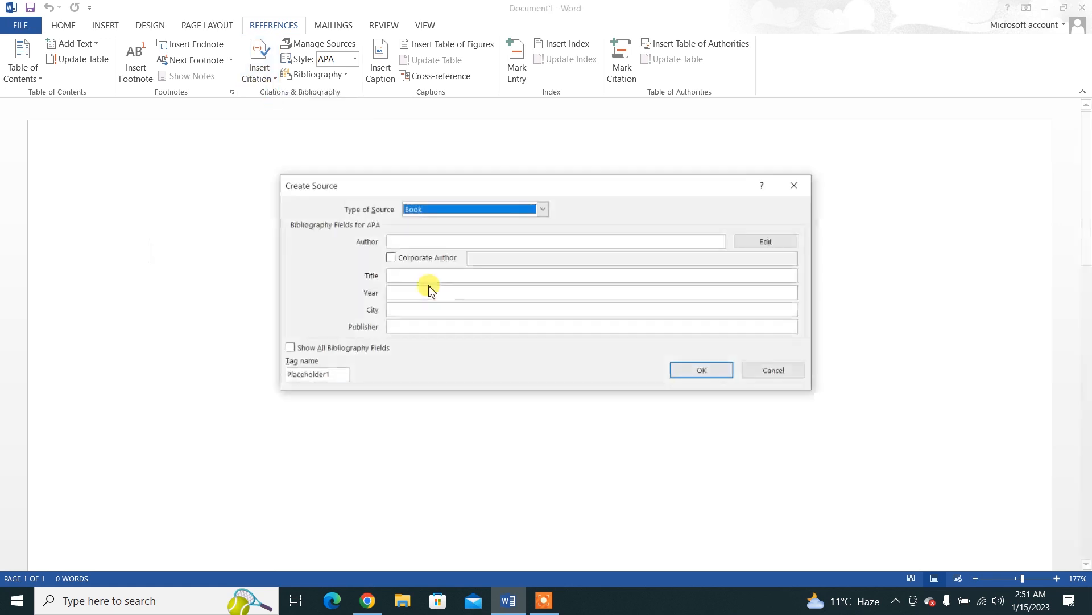
left_click(545, 210)
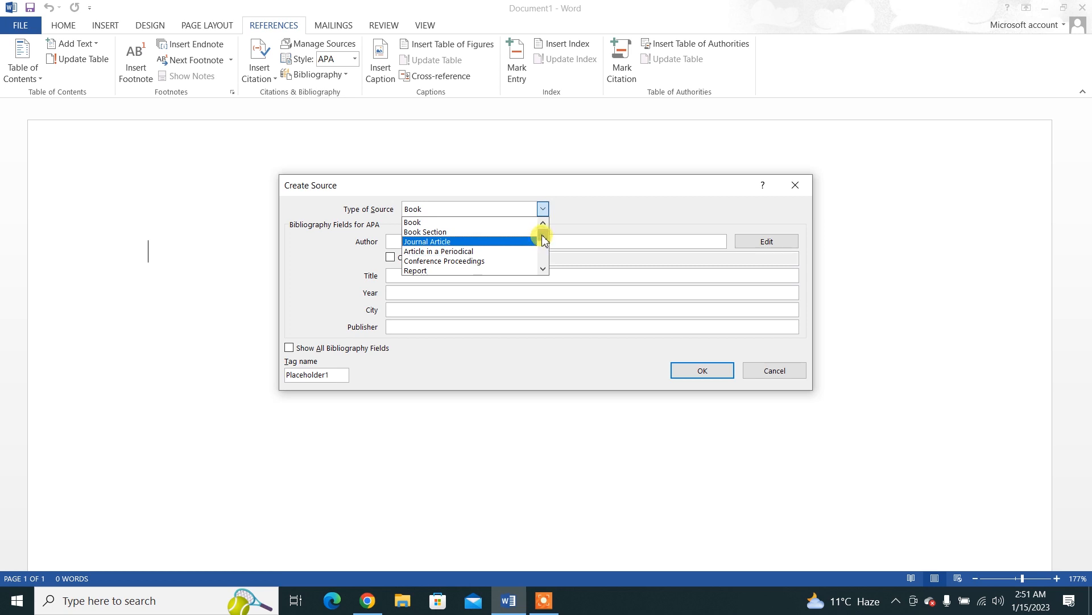
left_click_drag(542, 236, 544, 266)
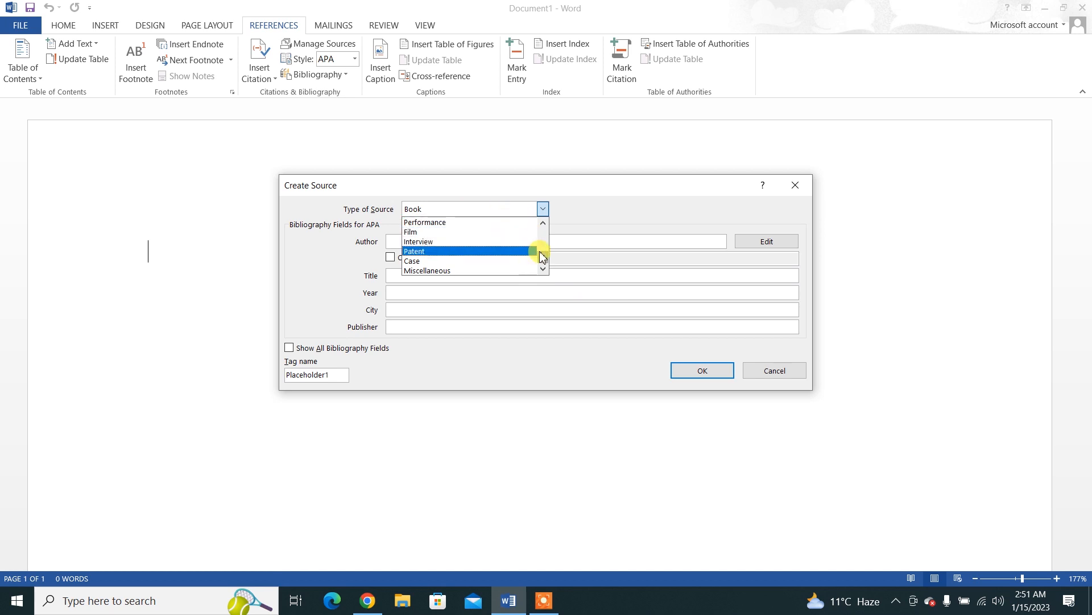
left_click_drag(541, 253, 545, 215)
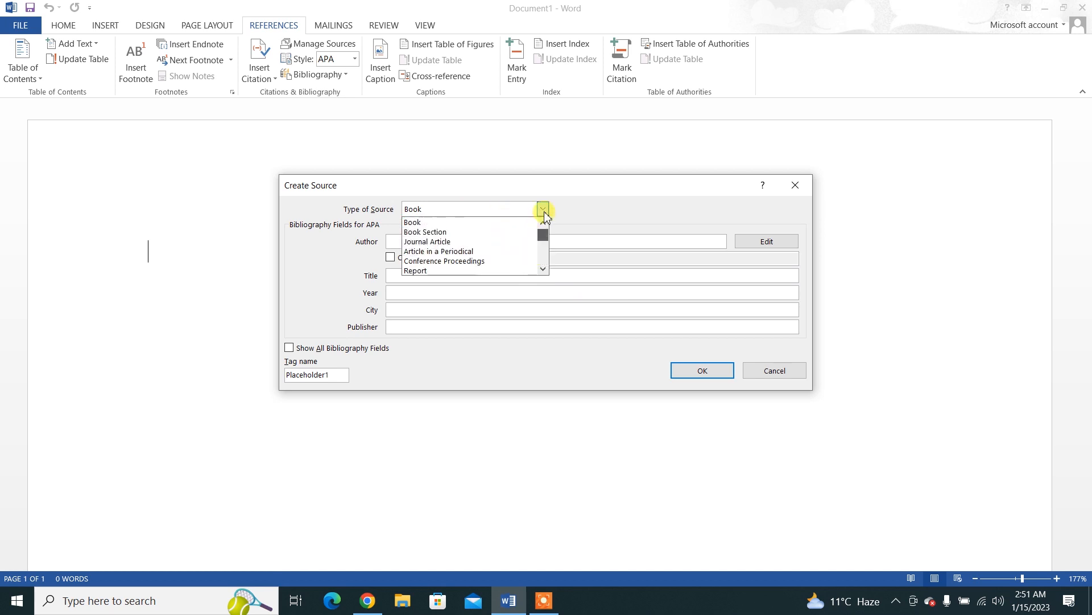
left_click(447, 221)
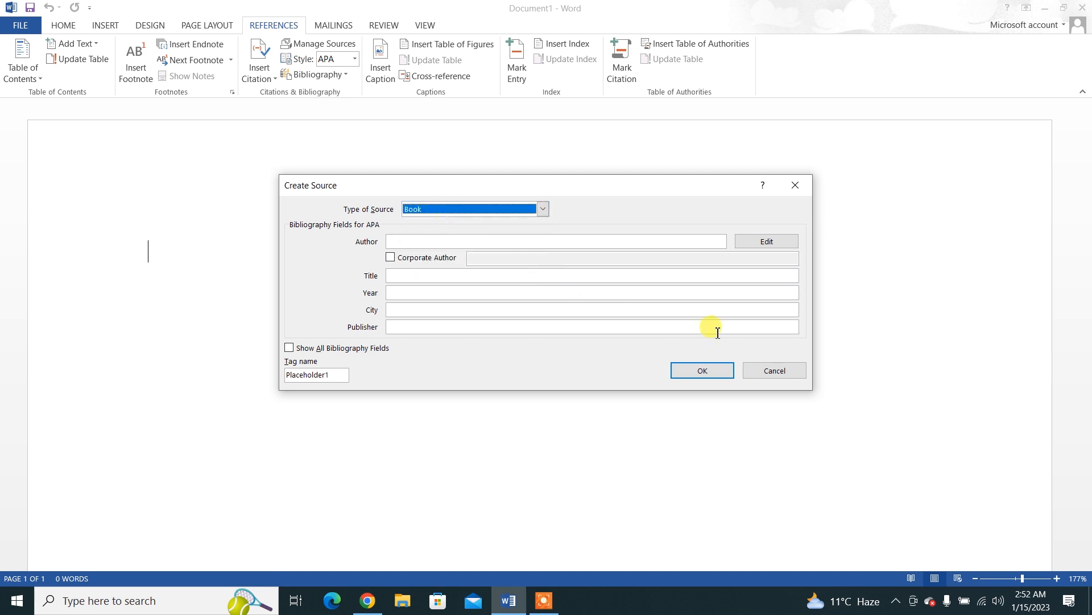
Step: Enter the author's name for the book source, switching the Corporate Author option on and back off
left_click(472, 240)
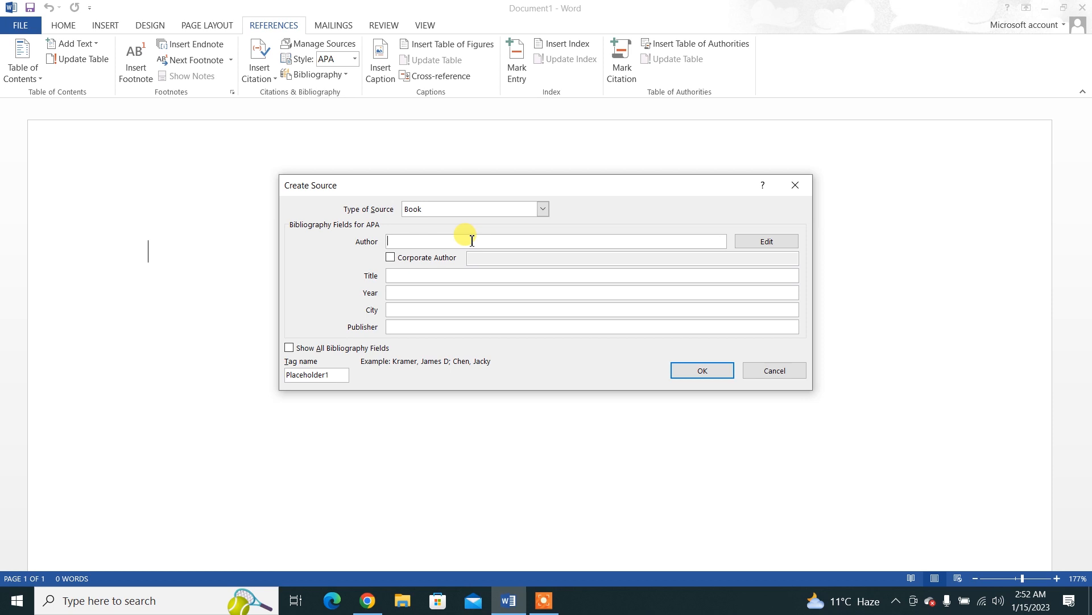
type("Hawali")
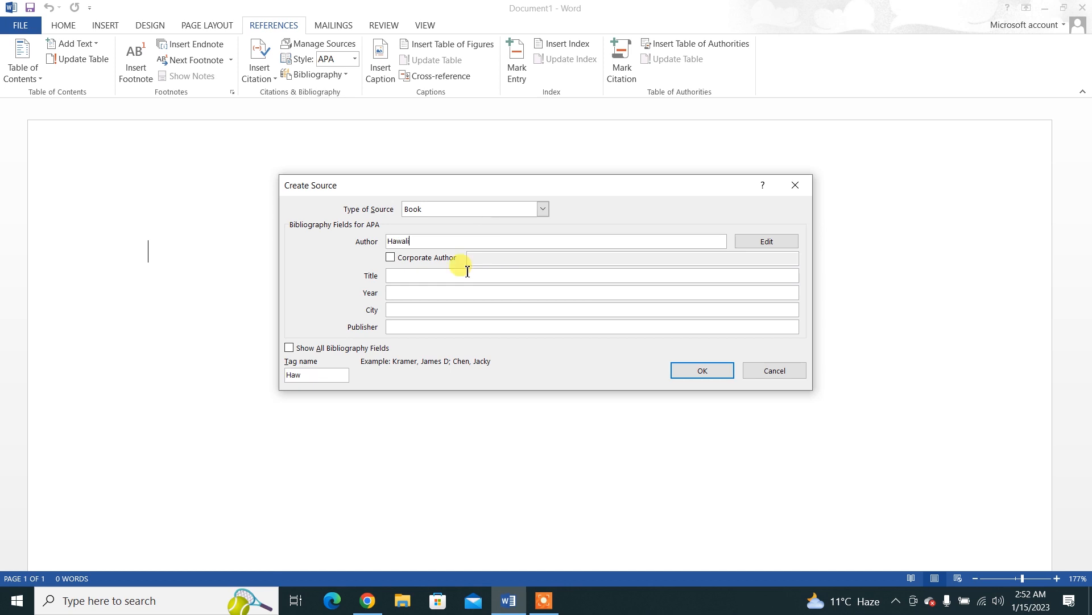
left_click(390, 258)
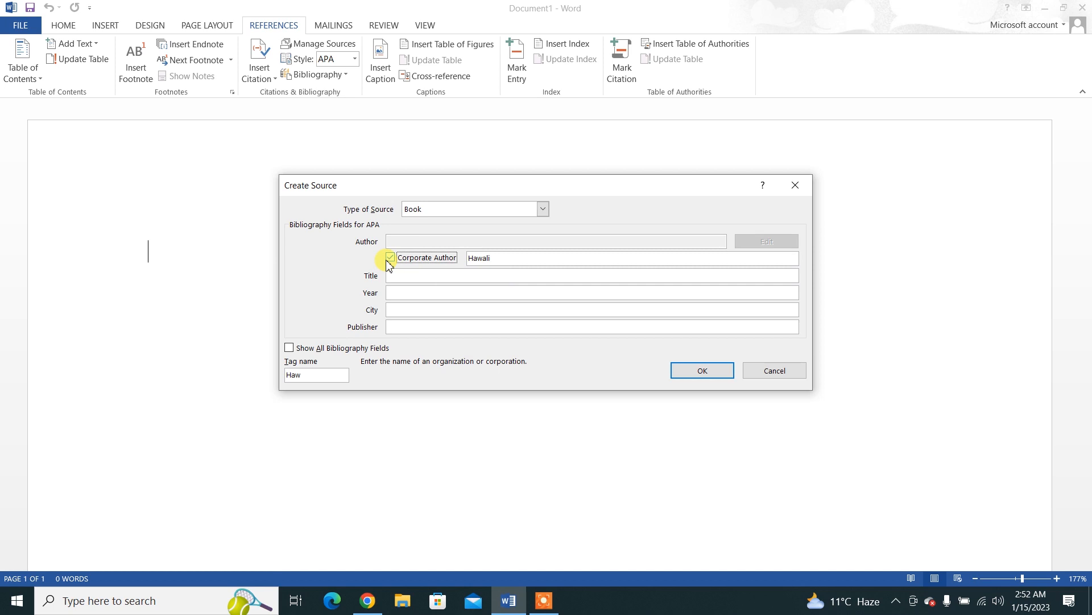
left_click(389, 263)
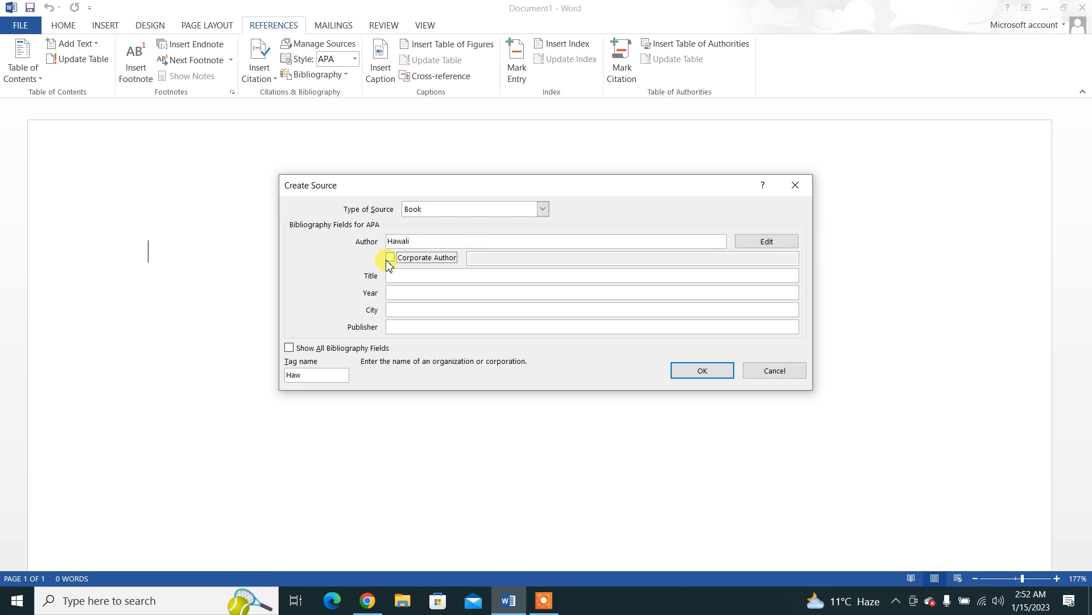
Step: Set the book source's title to Hawal and its year to 2023
left_click(394, 274)
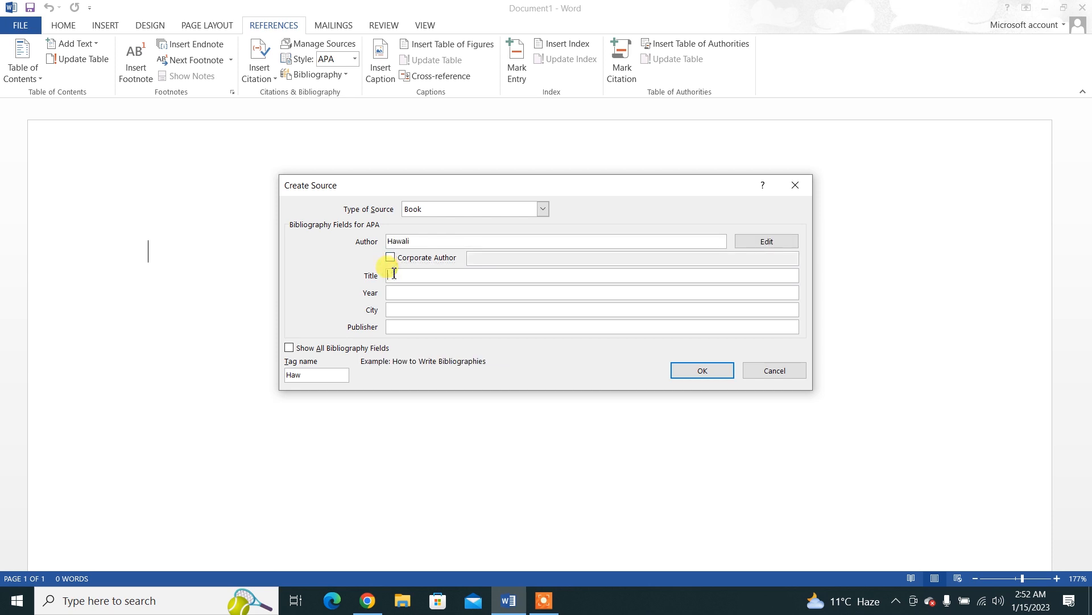
type("Hawal")
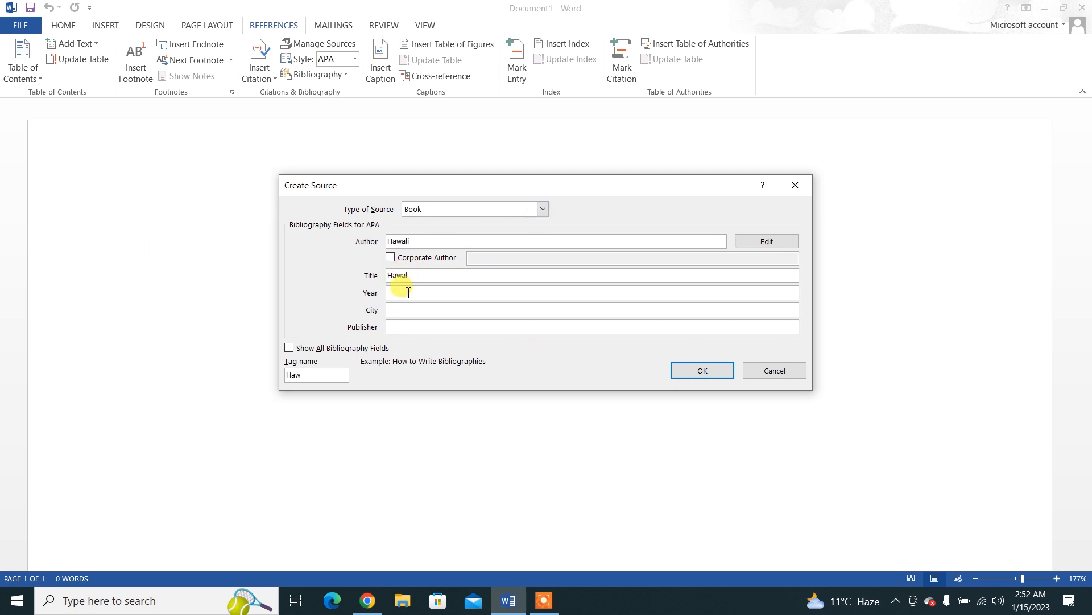
left_click(408, 292)
type("2023")
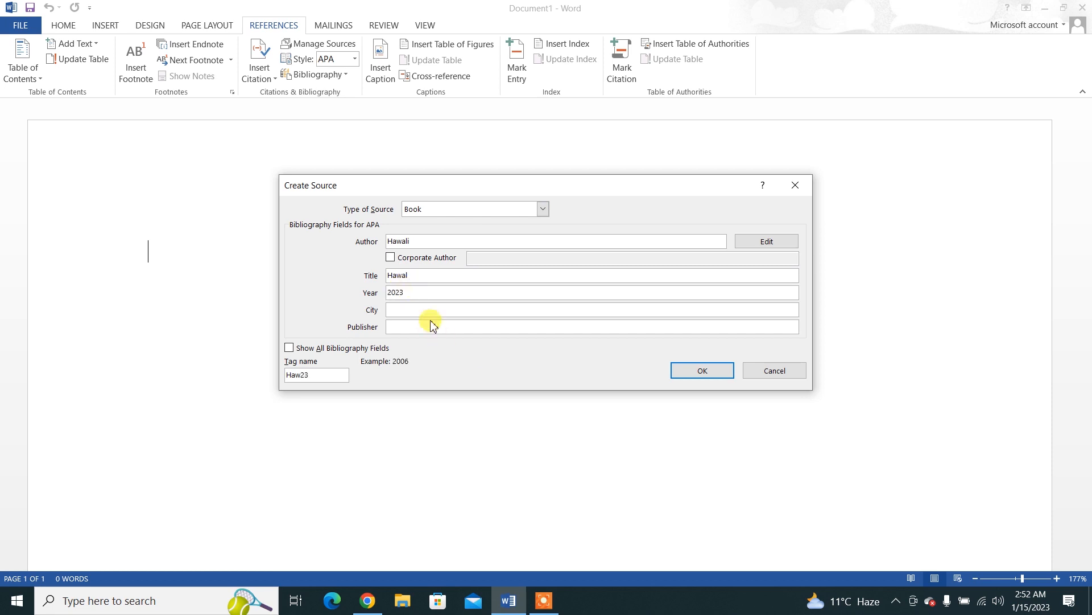
Step: Set the source's city to Karachi and publisher to Oxford, and insert the citation into the document
left_click(414, 308)
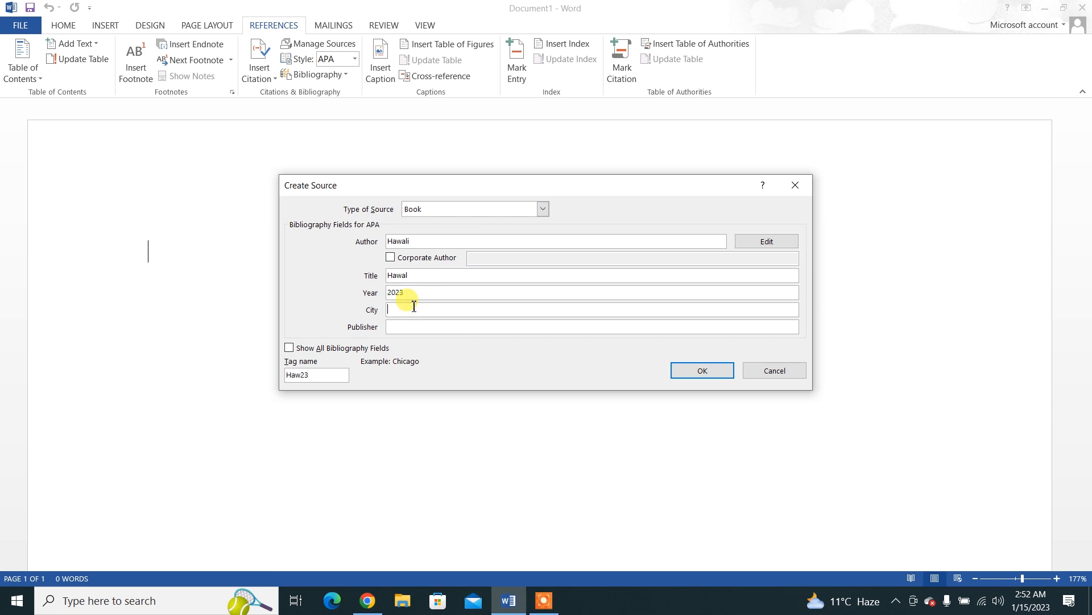
type("Karachi")
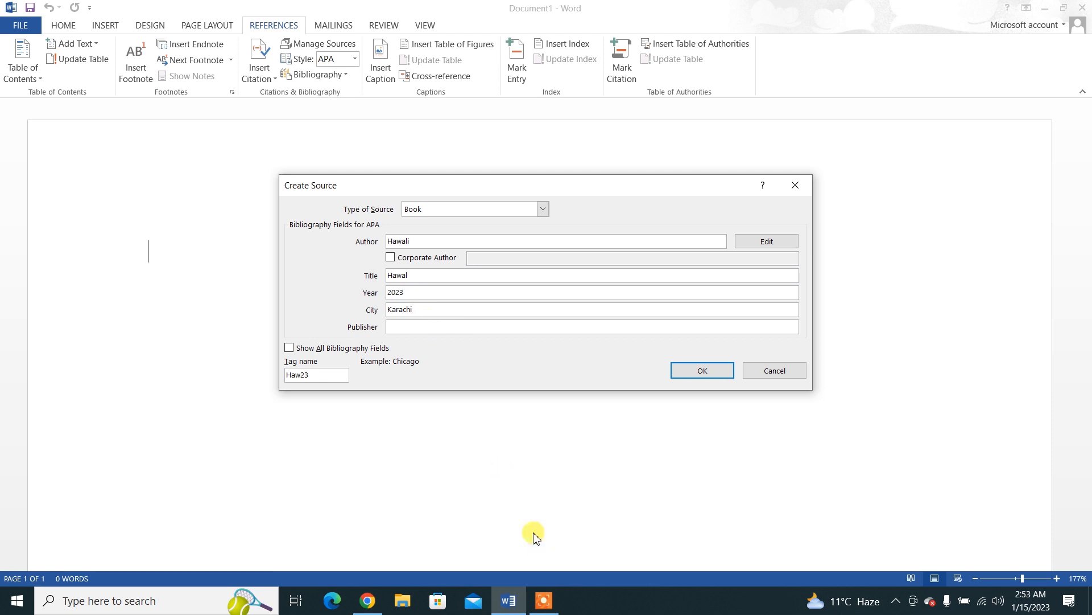
left_click(404, 327)
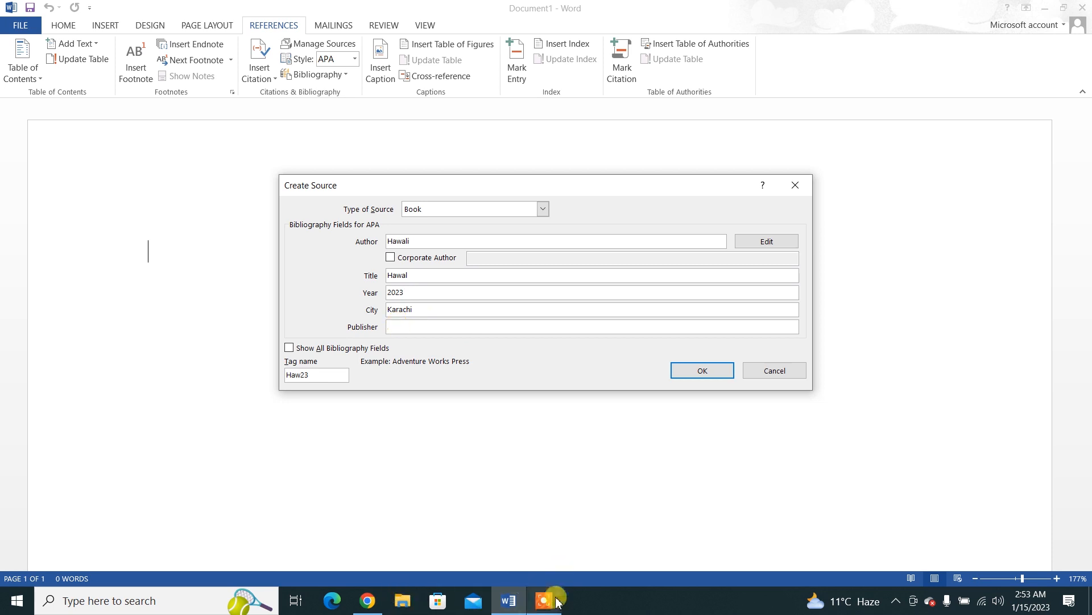
mouse_move(557, 602)
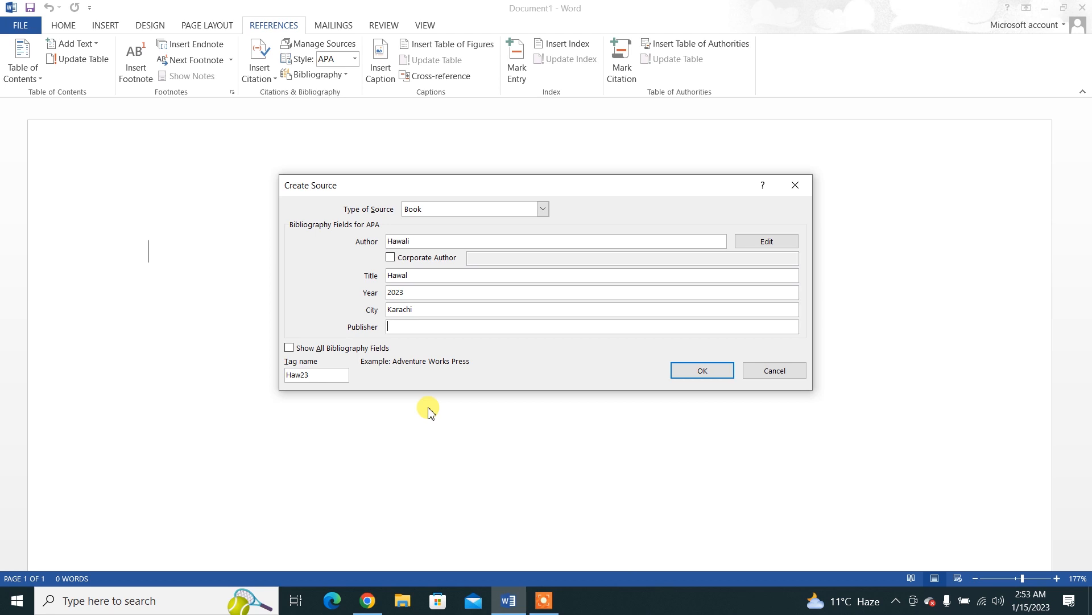
type("Oxford")
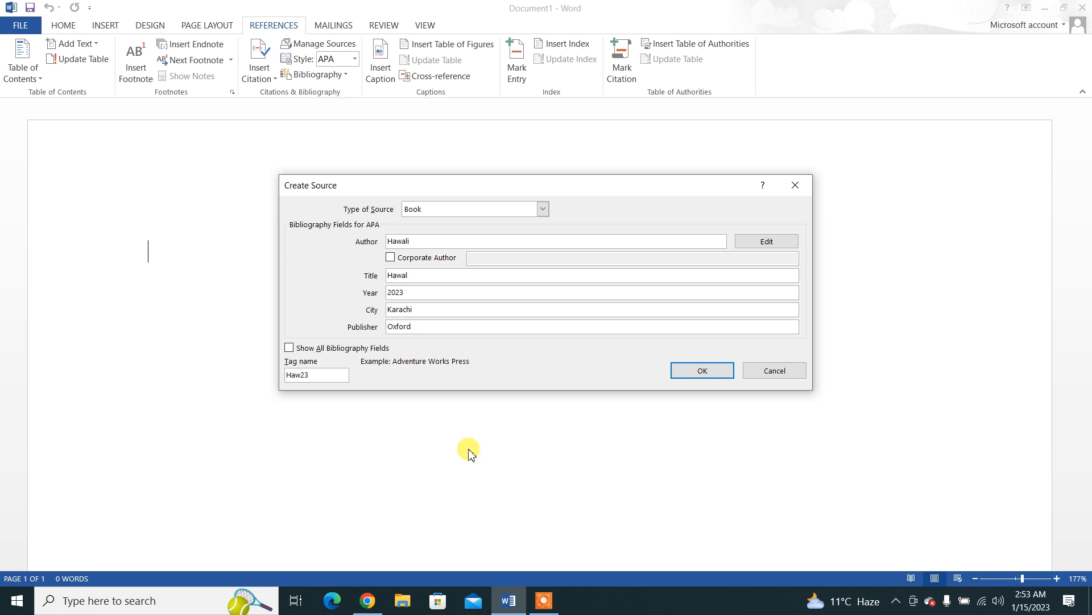
left_click(691, 376)
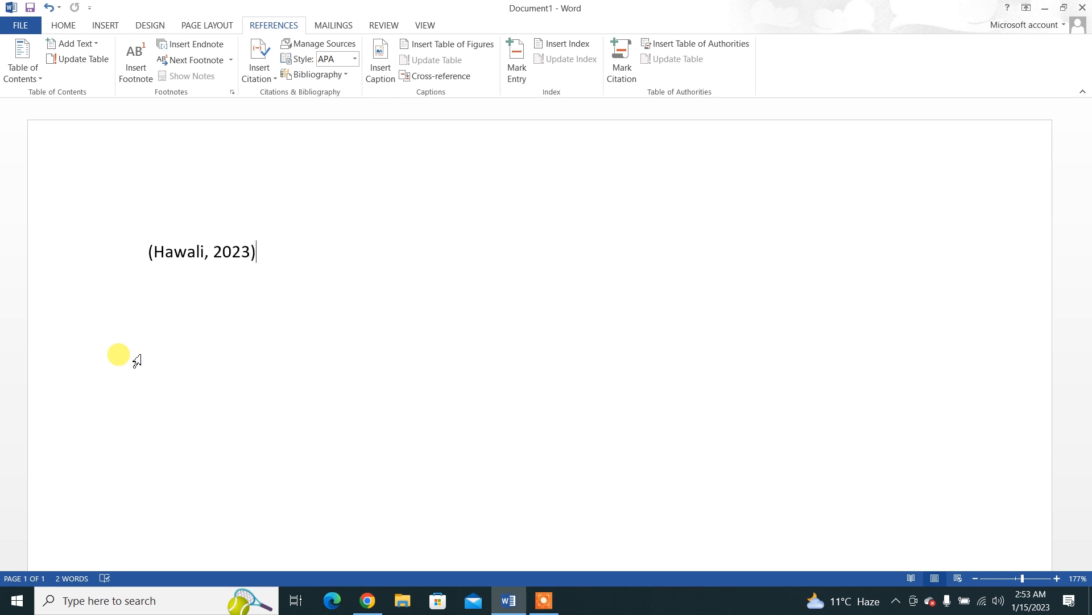
Step: Generate sample paragraphs with =rand() on a new line below the citation
key("Return")
type("=")
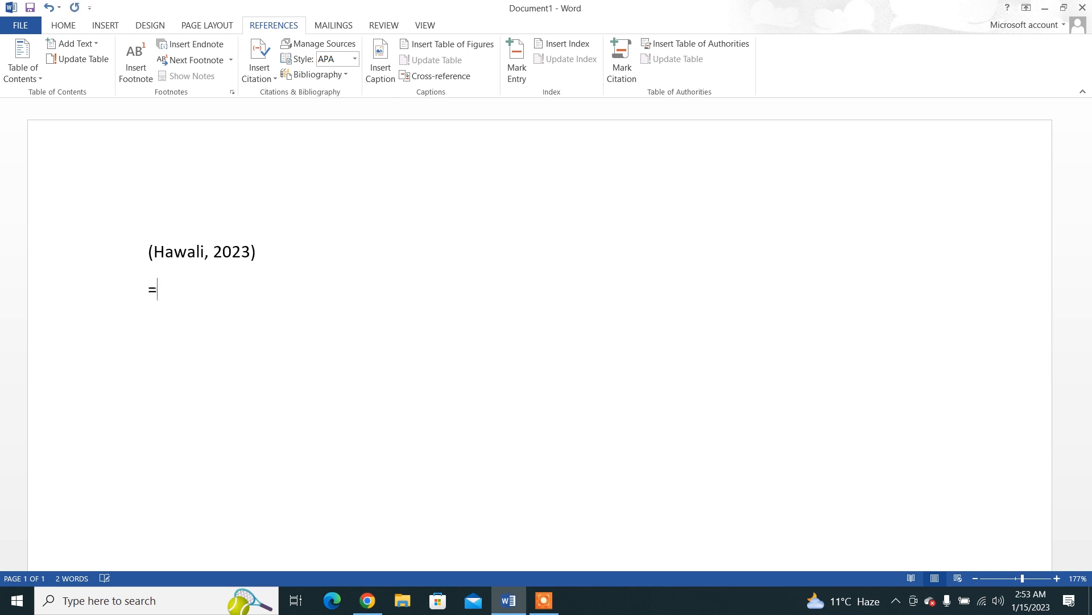
type("rand()")
key("Return")
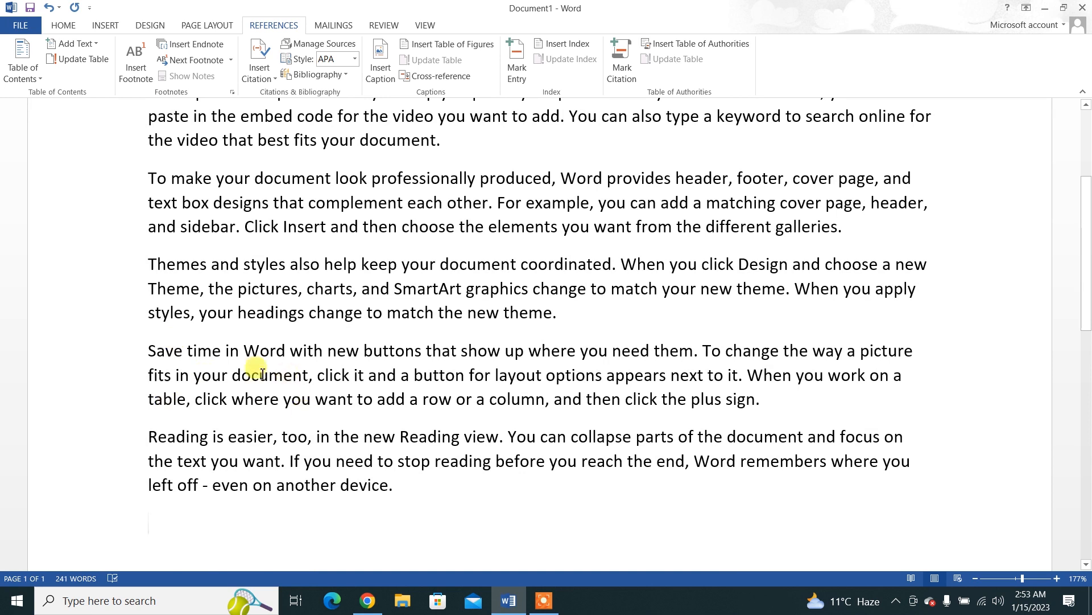
Step: Insert the built-in Bibliography on a new line after the paragraph beginning "Save time in Word"
left_click(221, 351)
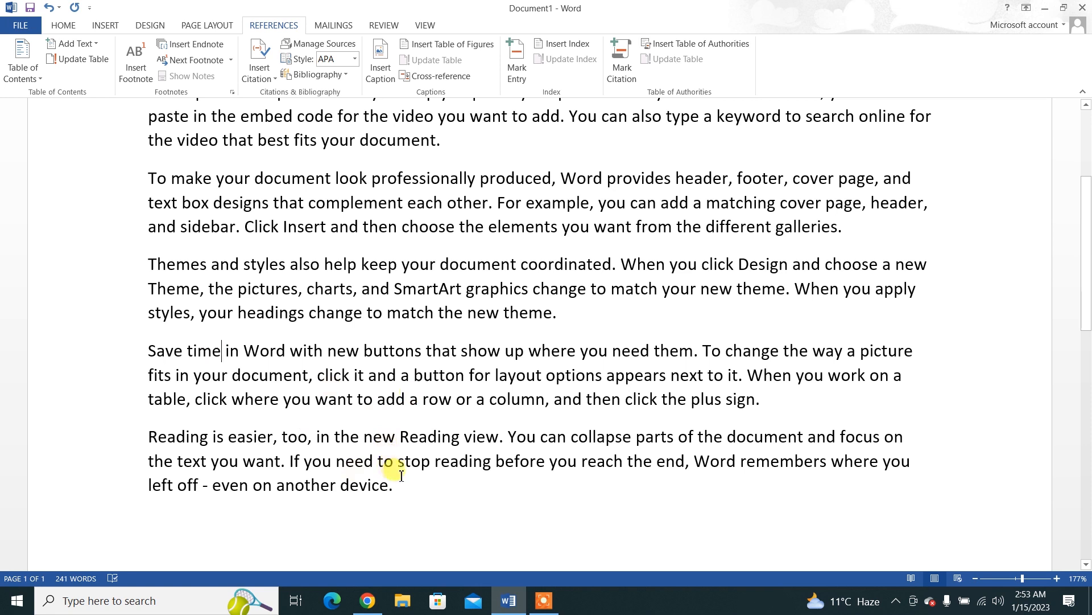
left_click(769, 401)
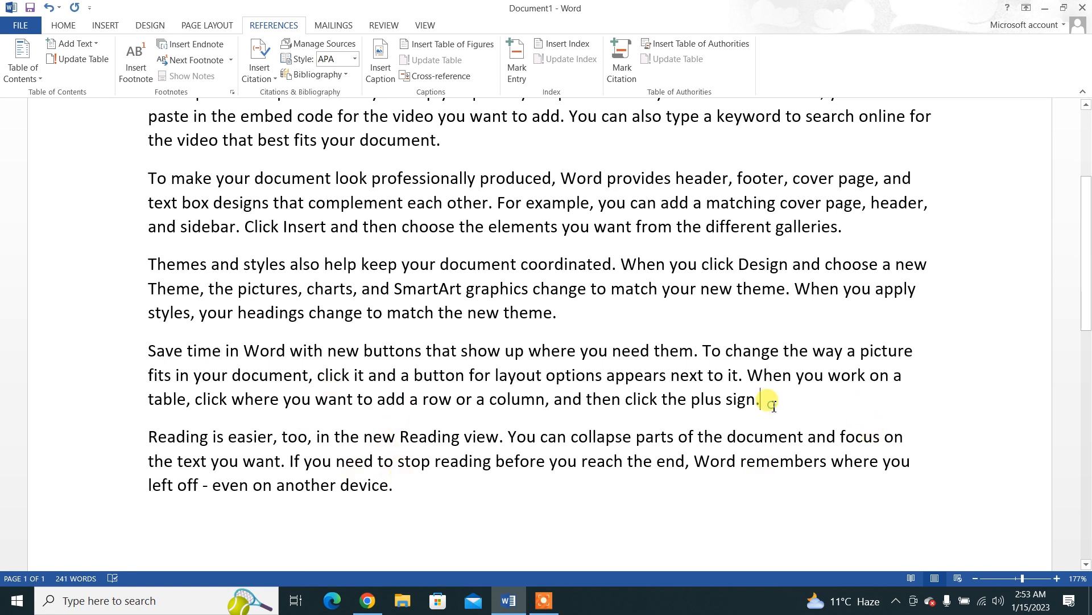
key("Return")
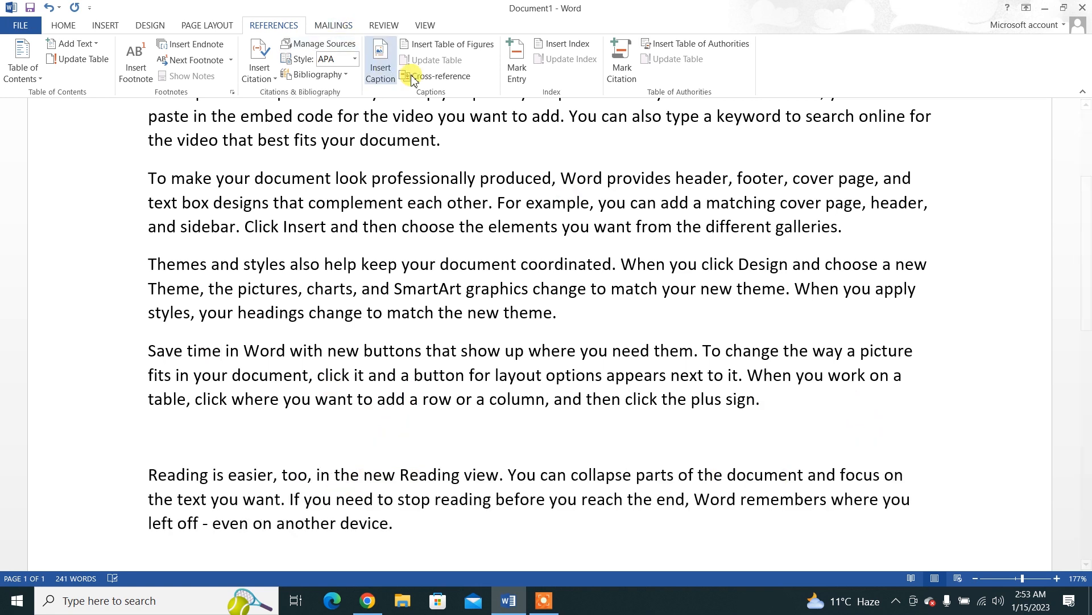
left_click(347, 77)
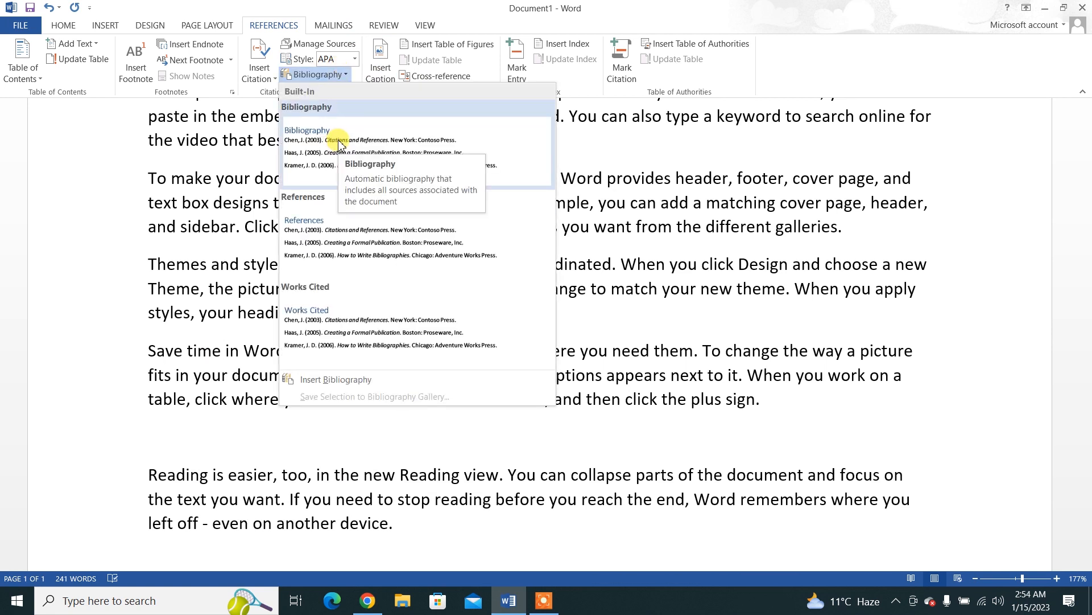
left_click(337, 142)
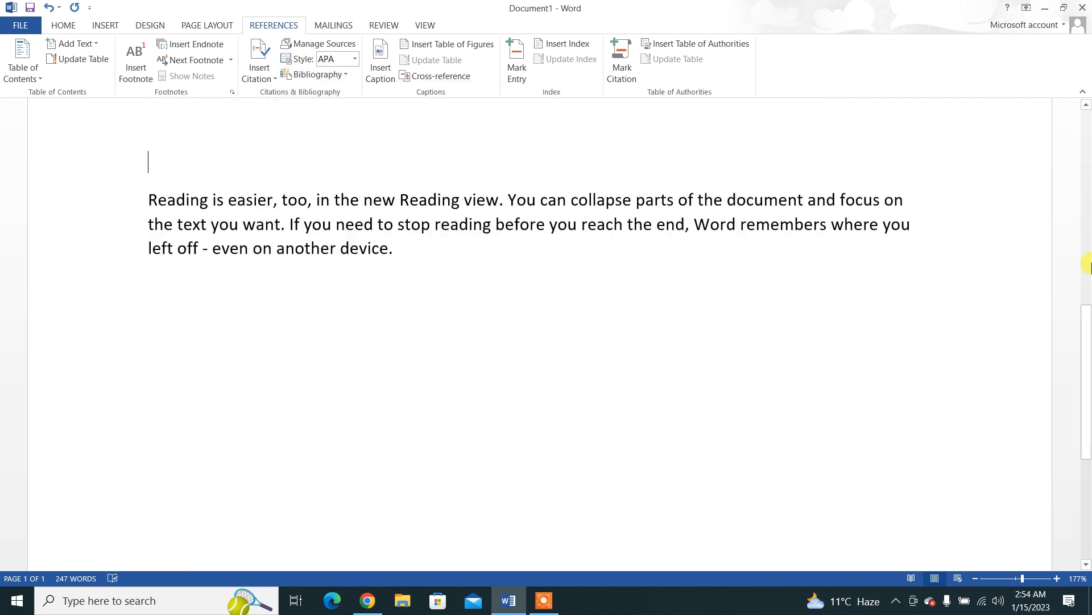
left_click_drag(1086, 345, 1087, 237)
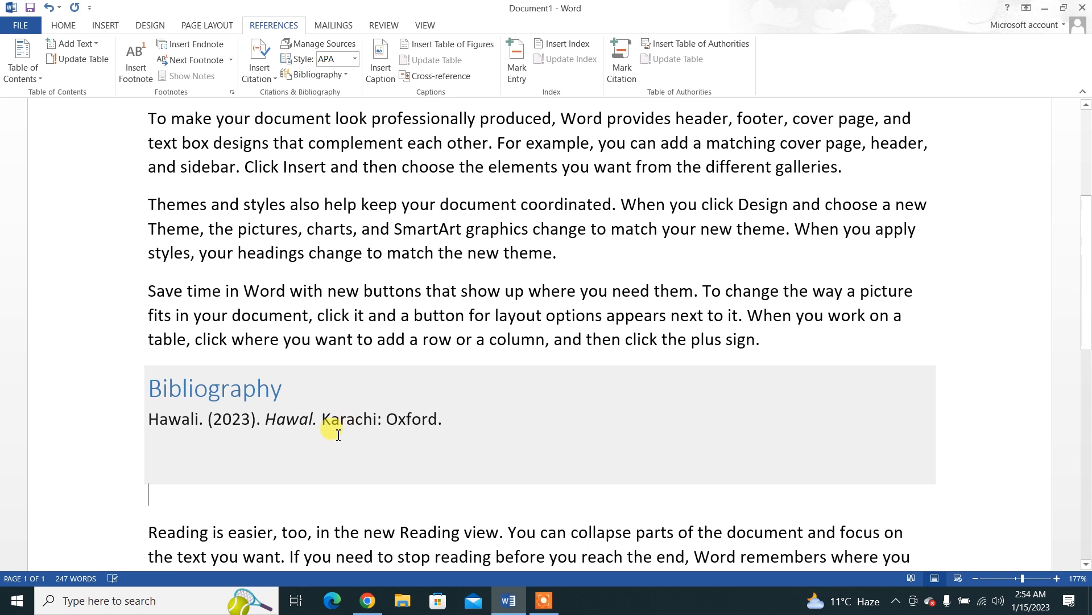
Step: Examine the Hawal (2023) source and its editable details in the Source Manager without changing them
left_click(317, 44)
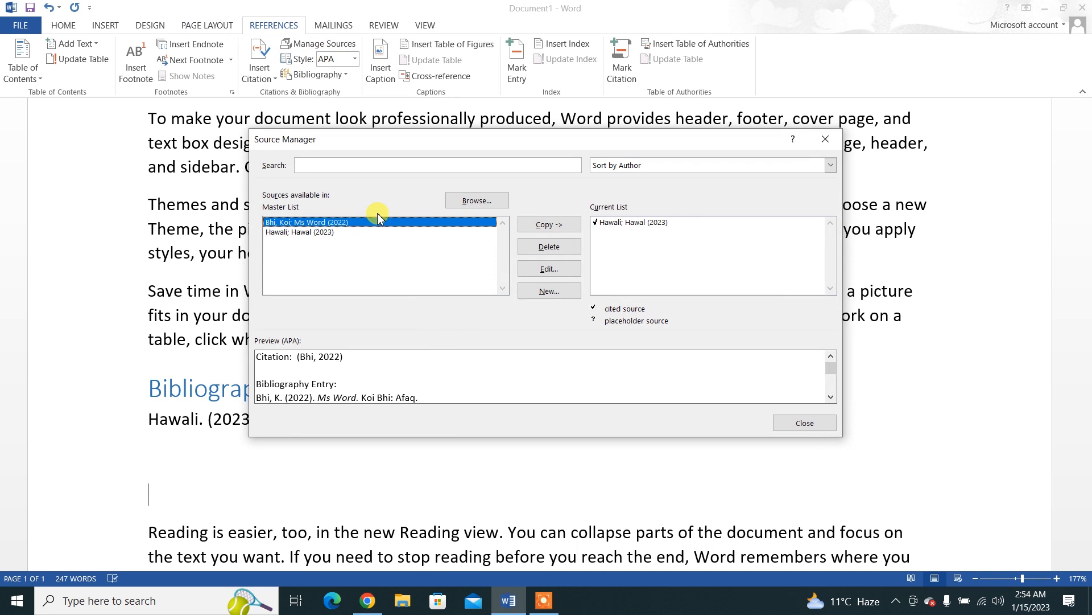
left_click(284, 233)
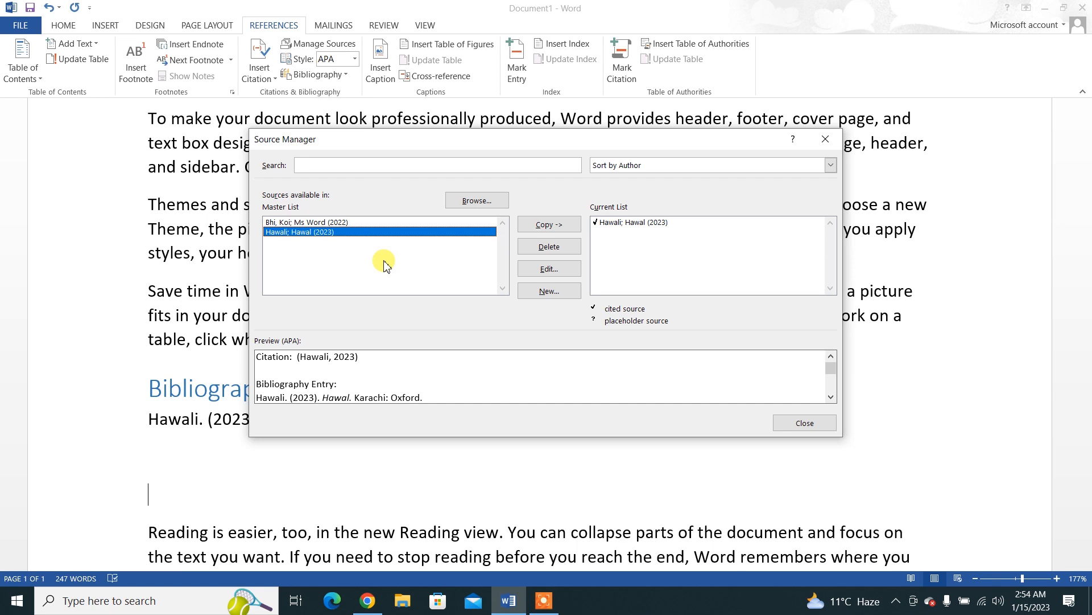
left_click(550, 273)
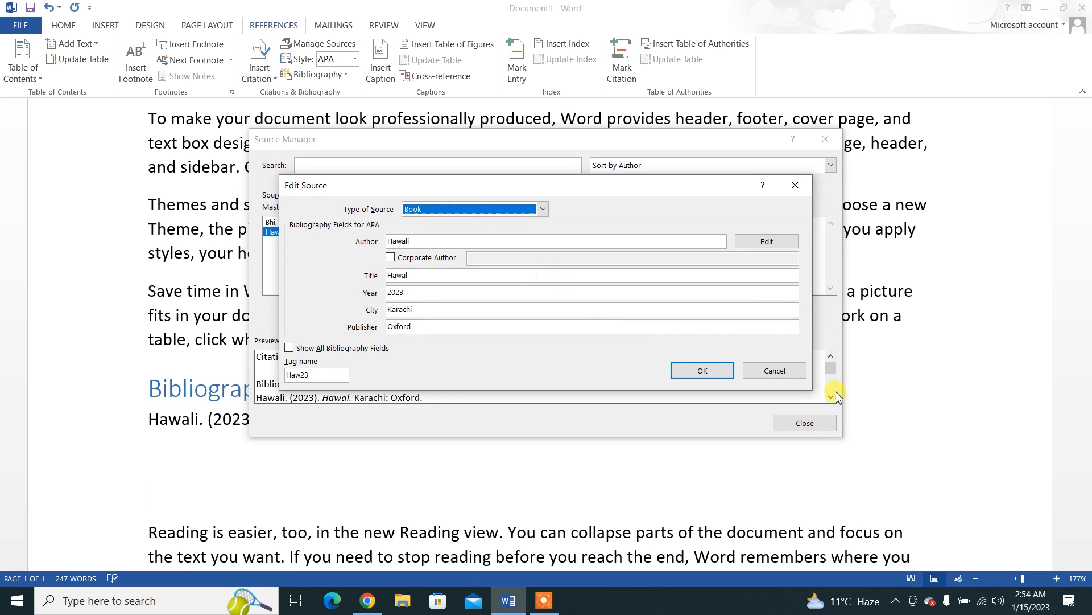
left_click(768, 370)
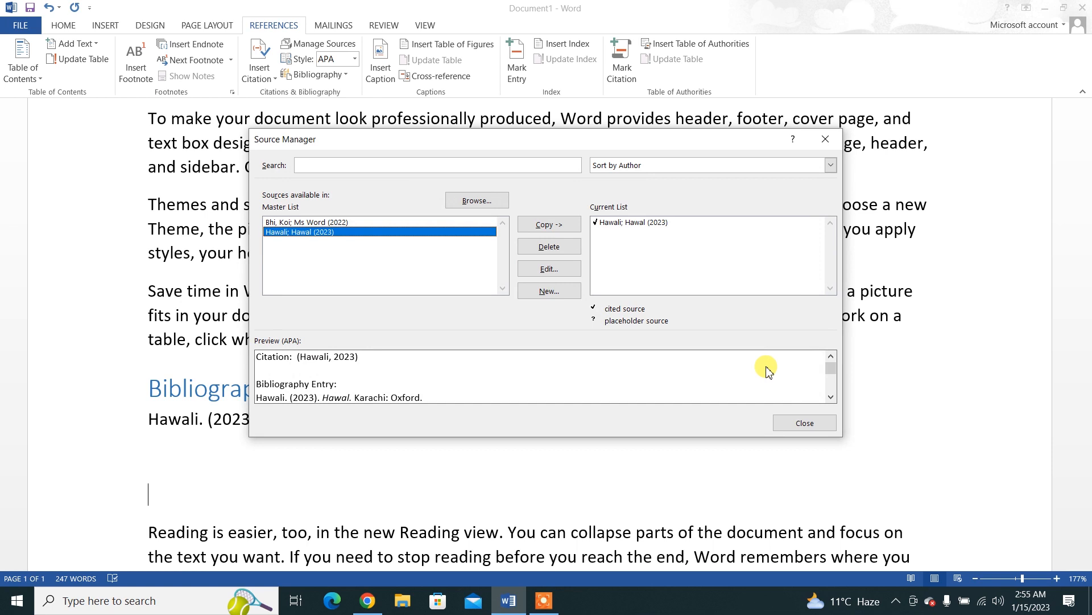
left_click(804, 423)
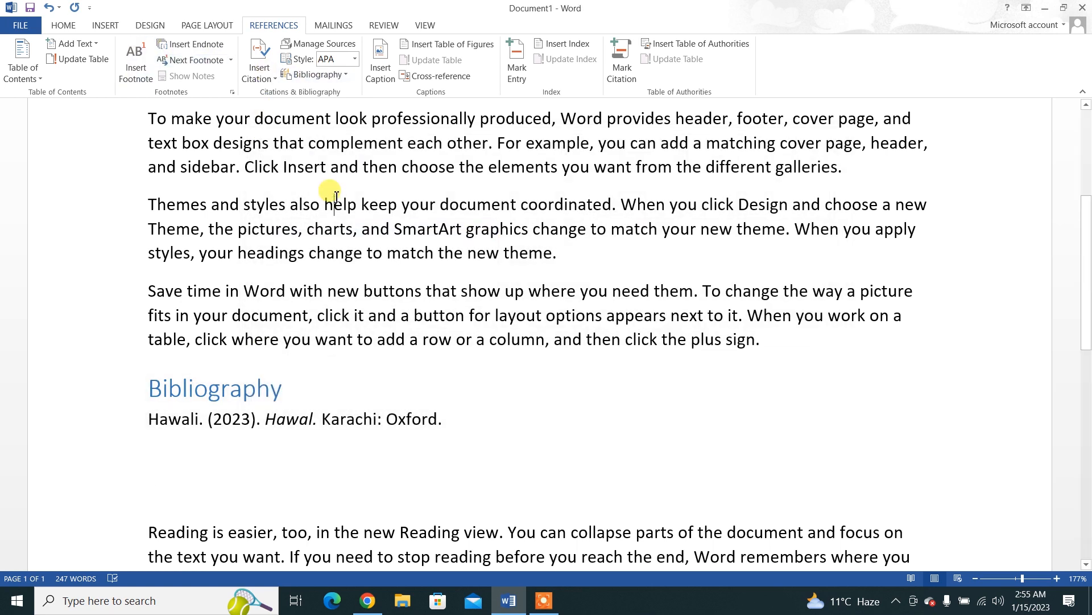
Step: Delete the entire content of the document
key("ctrl+a")
key("Delete")
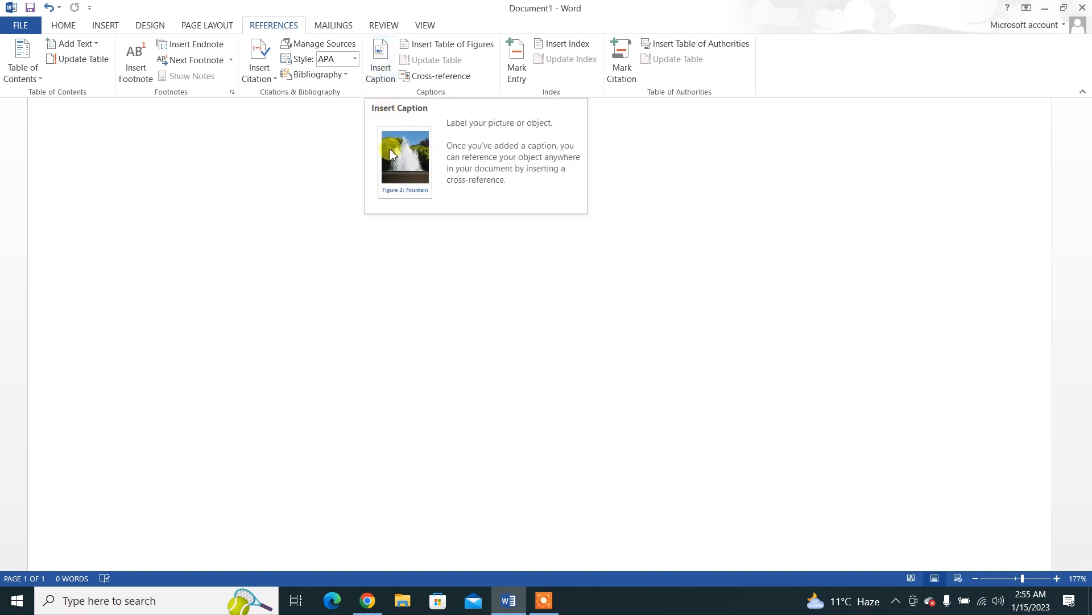
Step: Insert the picture file named 1 from the Desktop folder into the empty document
left_click(106, 26)
left_click(150, 63)
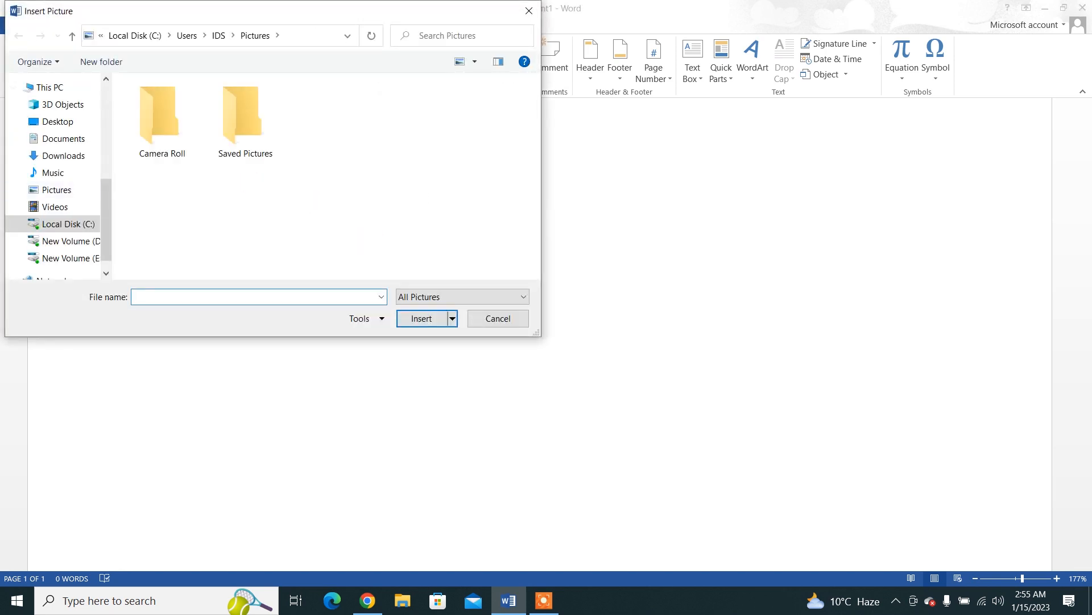
left_click(51, 123)
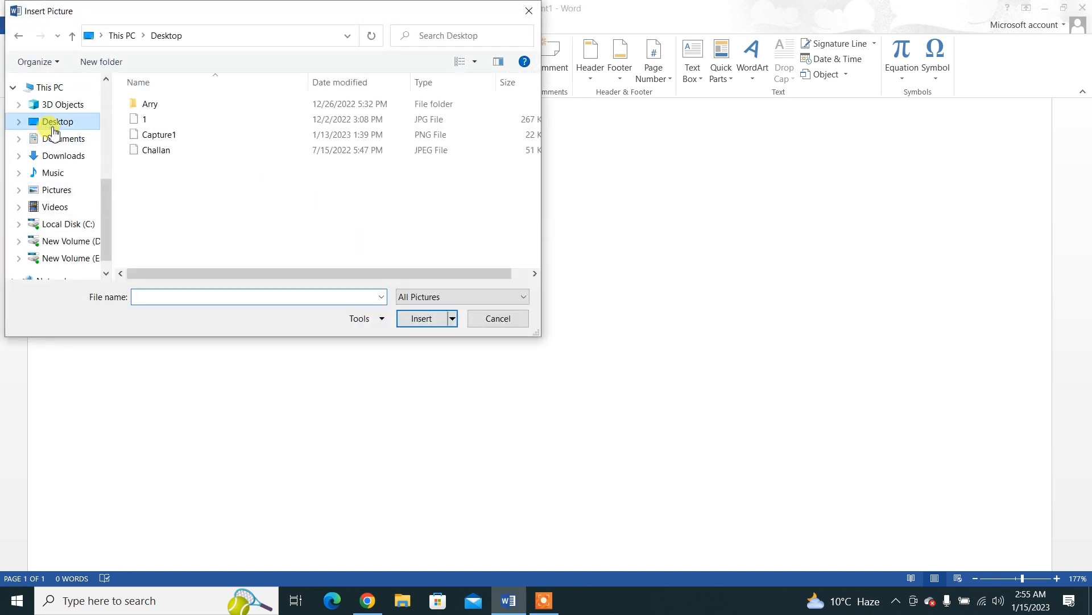
left_click(327, 139)
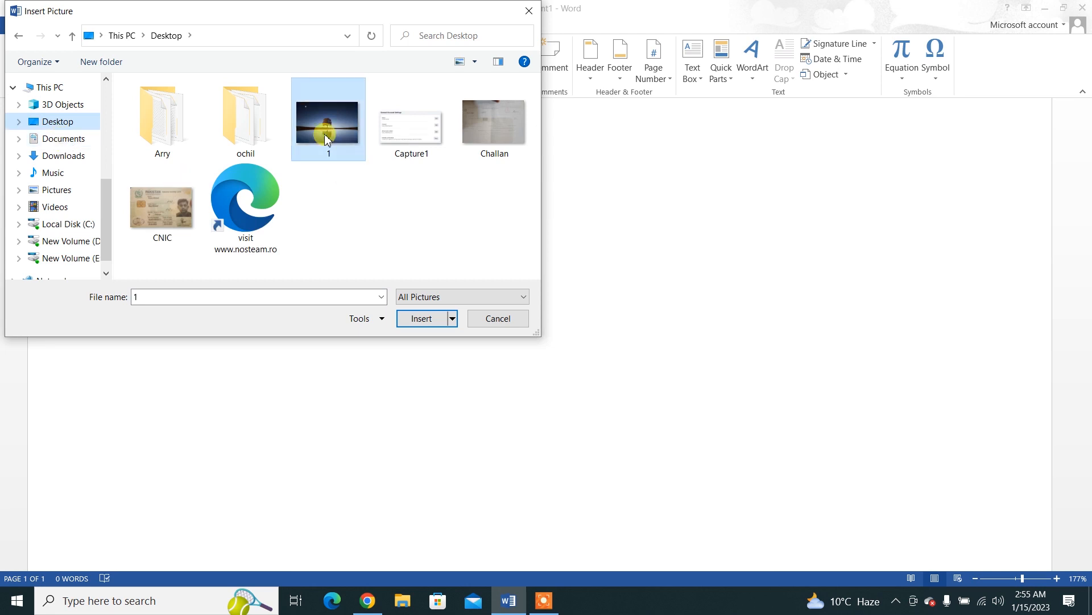
double_click(327, 140)
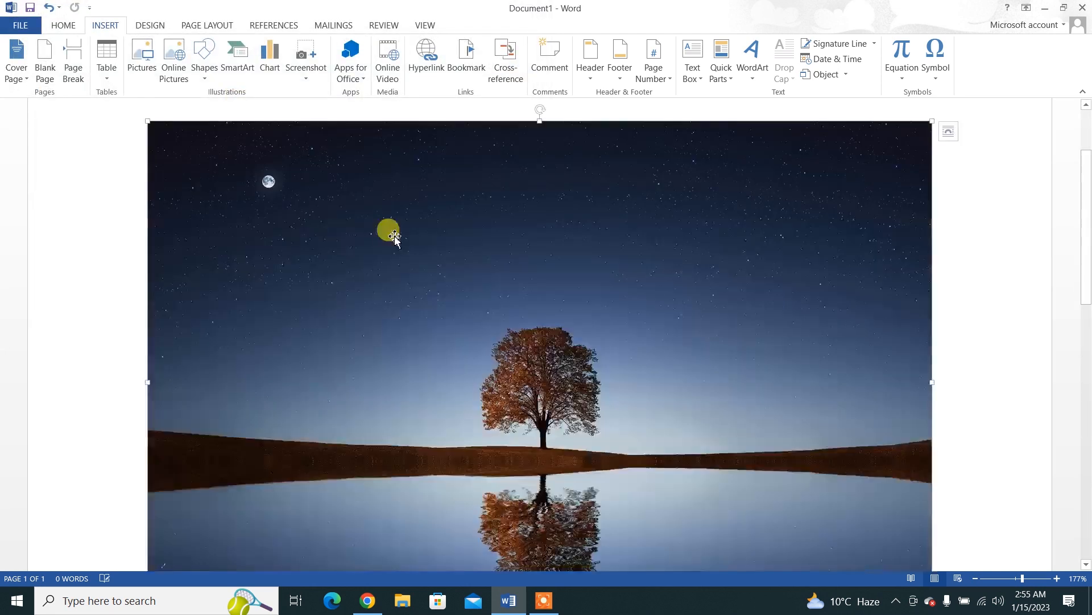
Step: Set the picture's text wrapping to Tight, then shrink it to about 1.49" high by 2.23" wide and reposition it on the page
left_click(949, 142)
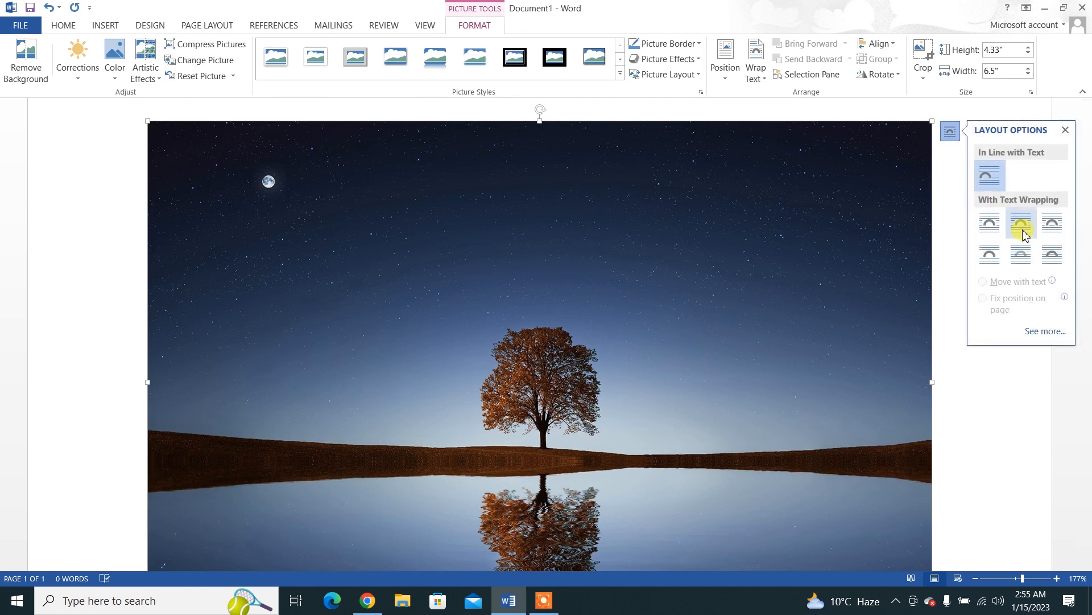
left_click(1022, 231)
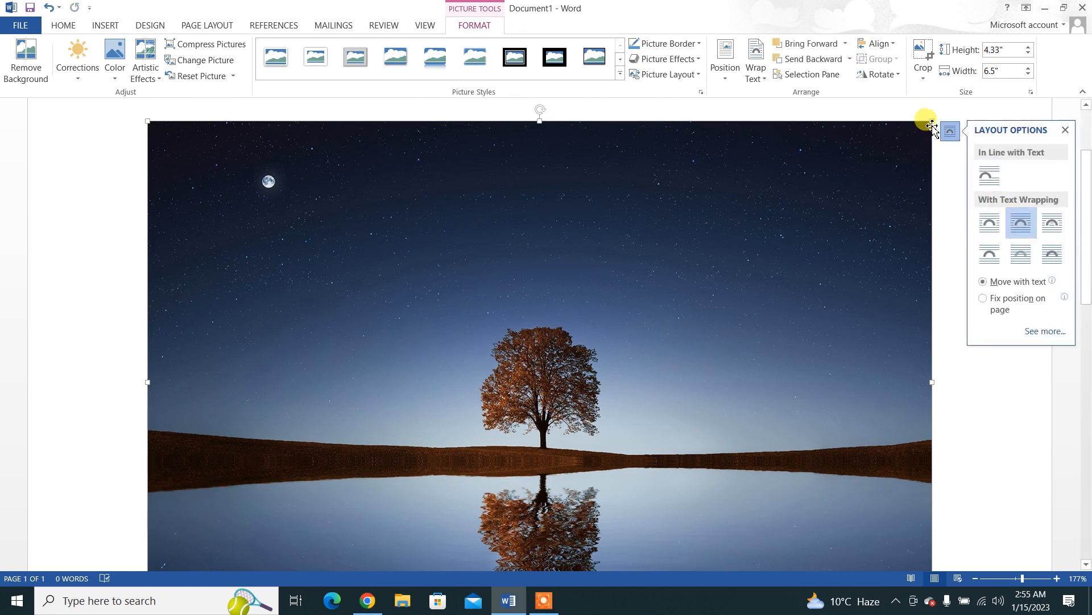
left_click_drag(931, 121, 401, 467)
left_click_drag(287, 231, 425, 291)
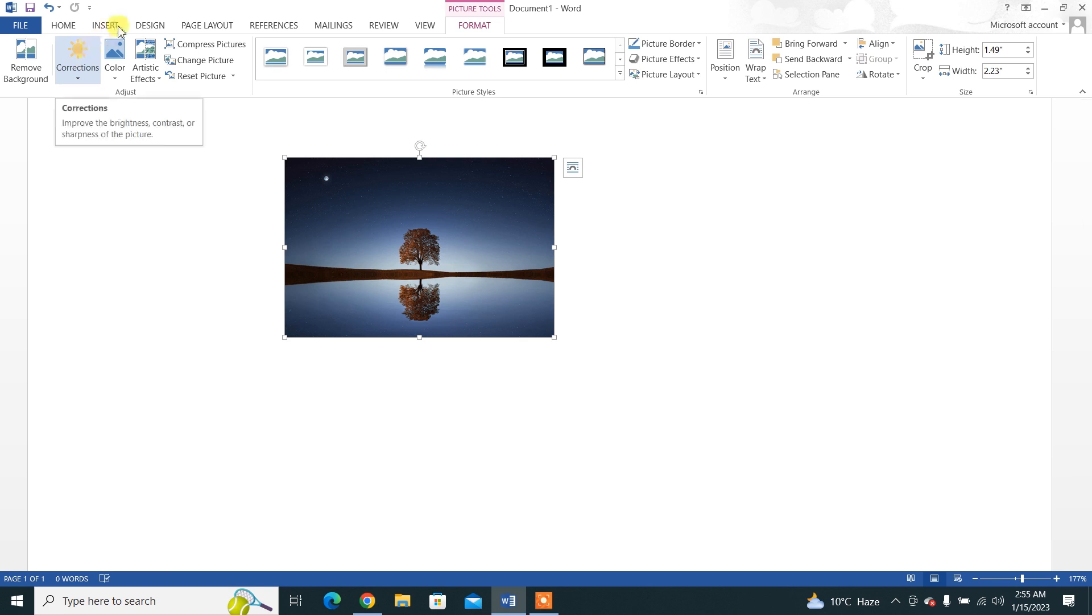
Step: Add the caption "Figure 1: Nice View" to the picture, using the Figure label and the Below selected item position
left_click(223, 25)
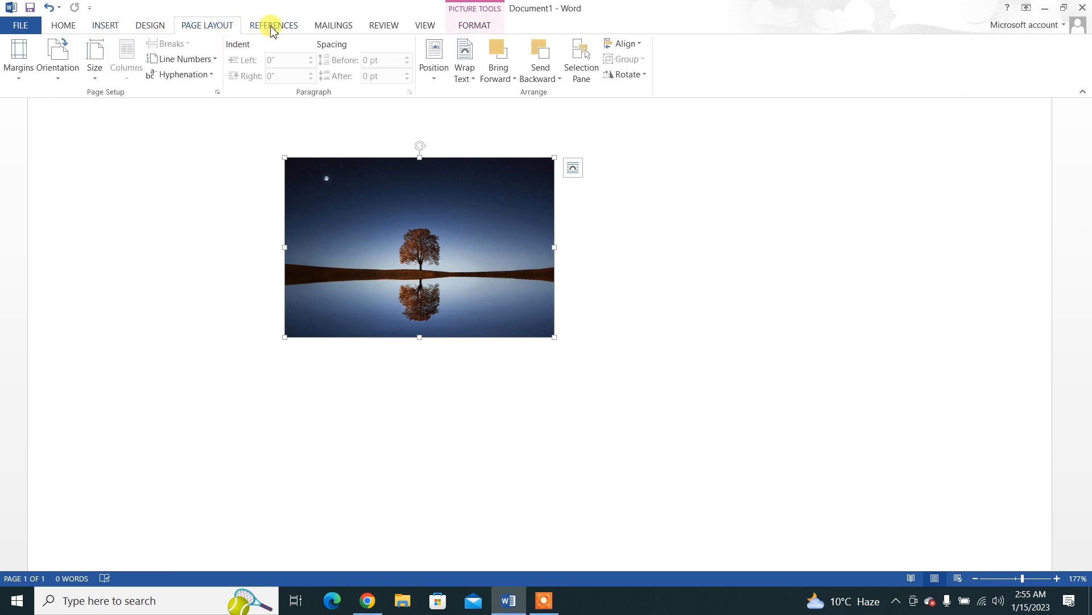
left_click(271, 28)
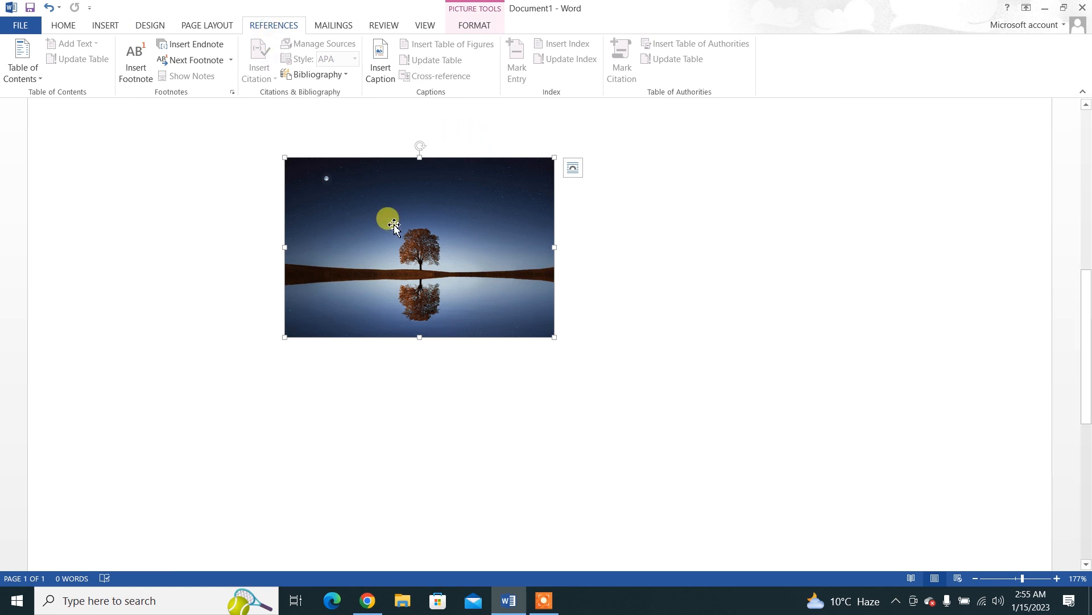
left_click(379, 69)
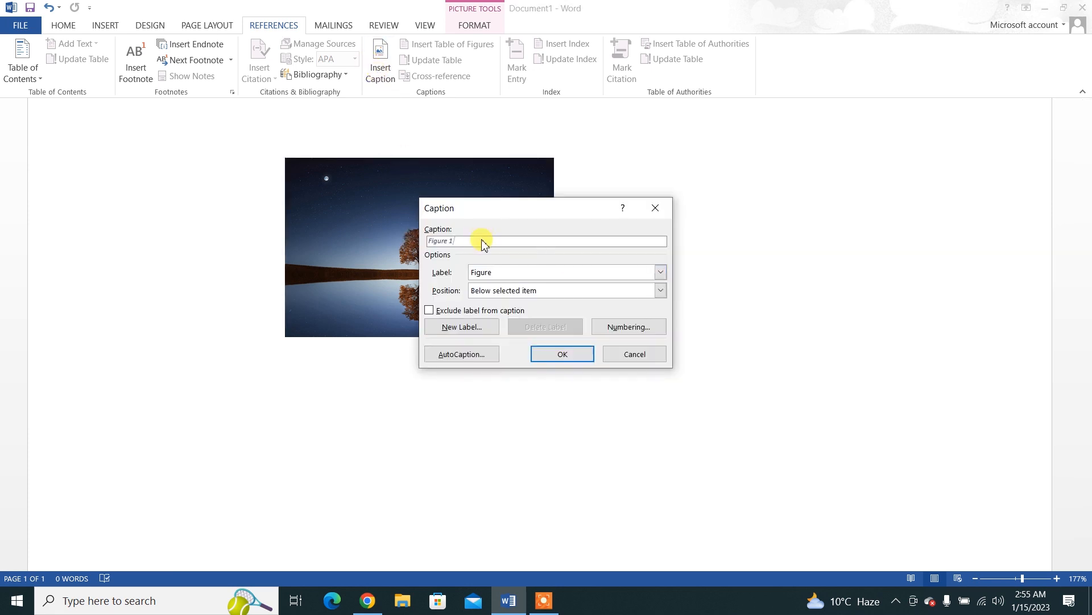
type(": Nice View")
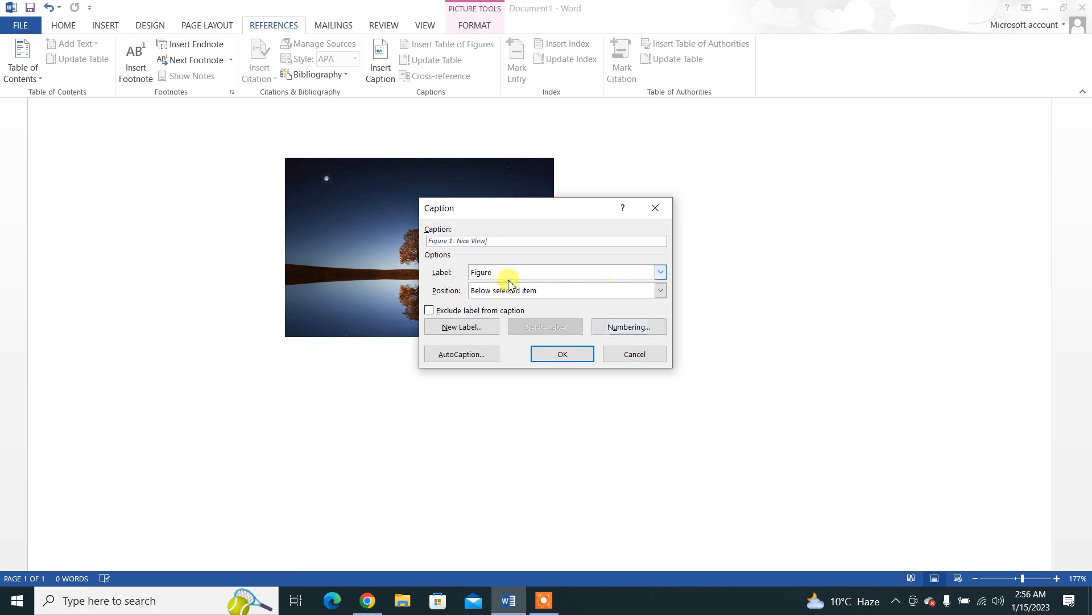
left_click(661, 273)
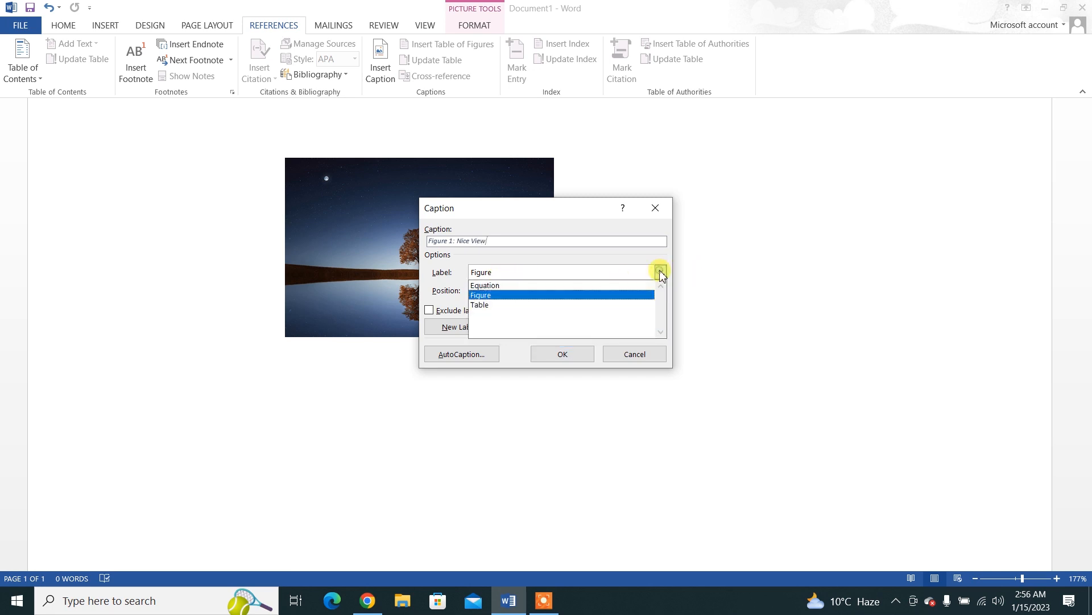
left_click(485, 296)
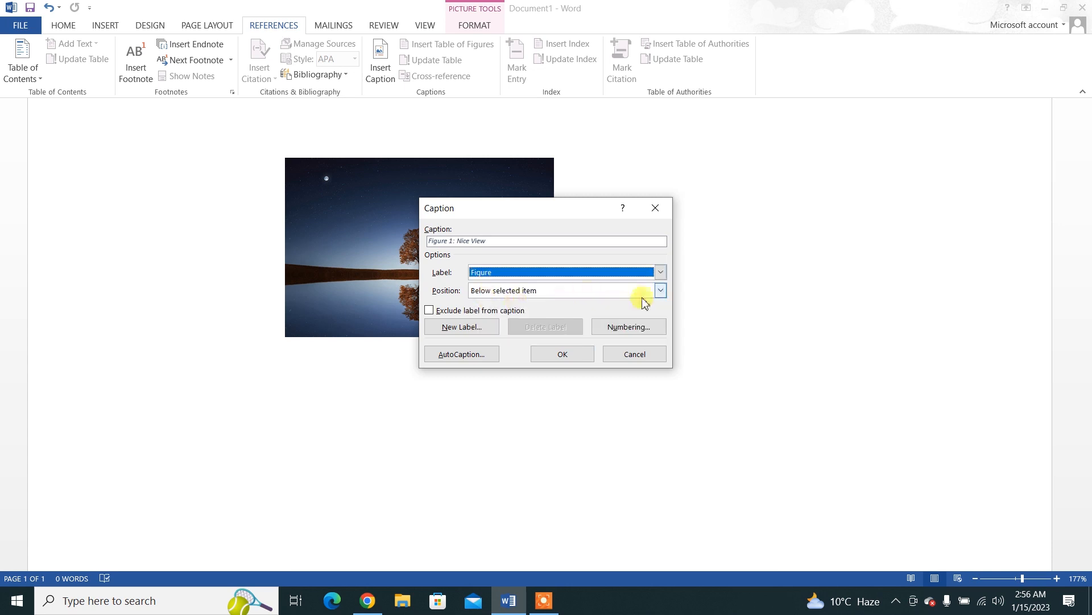
left_click(659, 291)
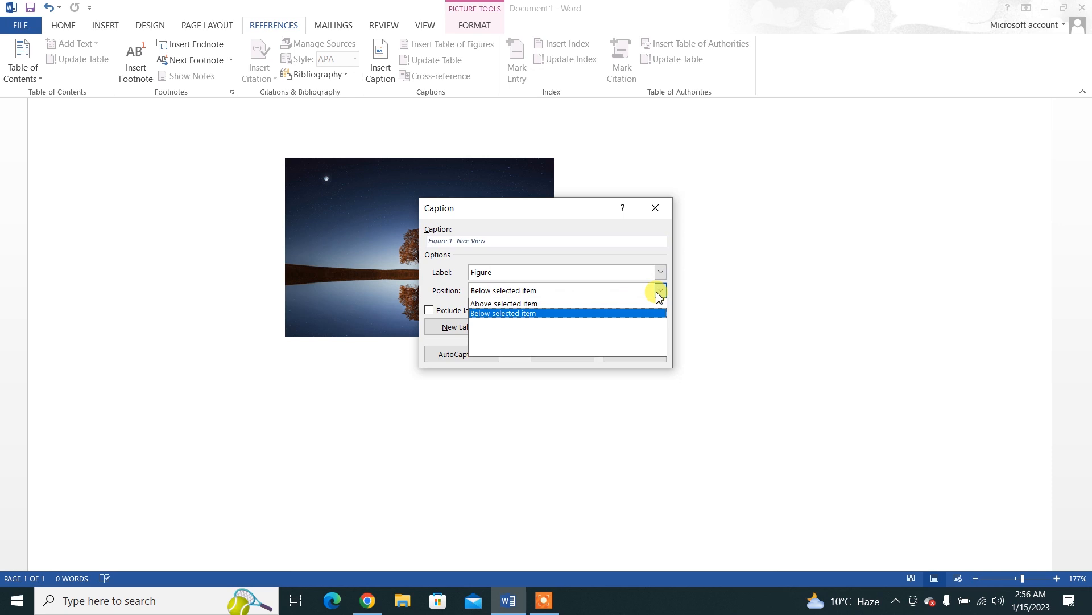
left_click(571, 319)
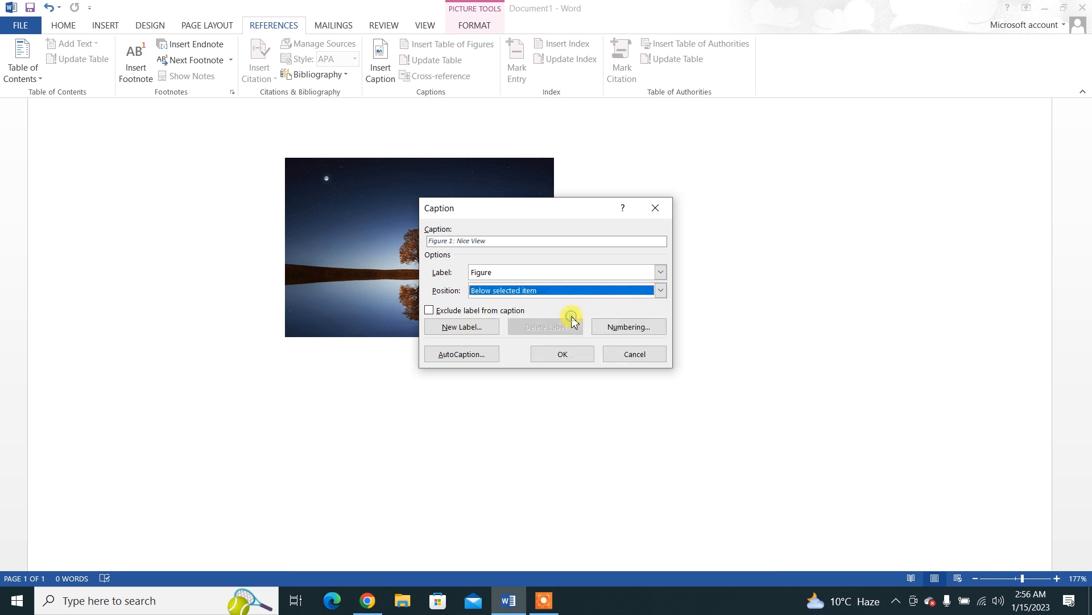
left_click(543, 355)
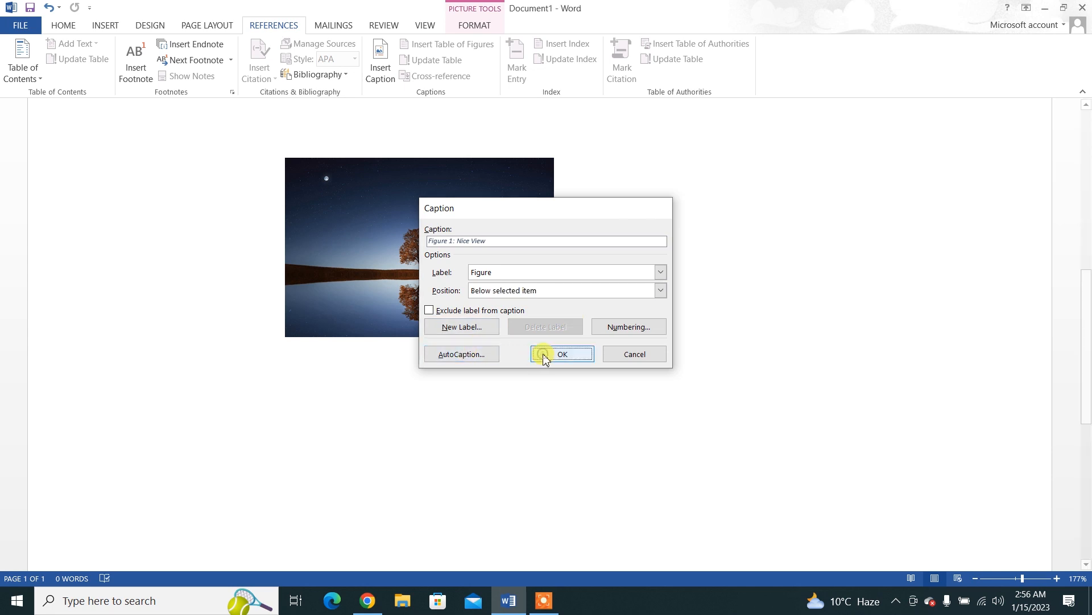
Step: Insert a table of figures with the default settings and follow its Figure 1 entry to the captioned picture
scroll(622, 242, "up", 4)
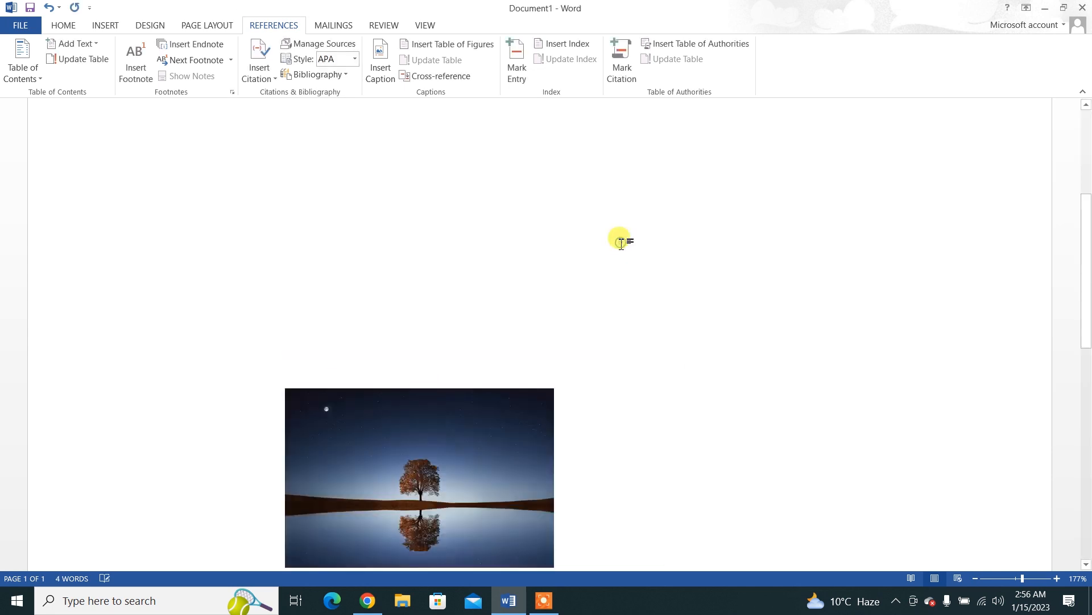
left_click_drag(1087, 264, 1090, 326)
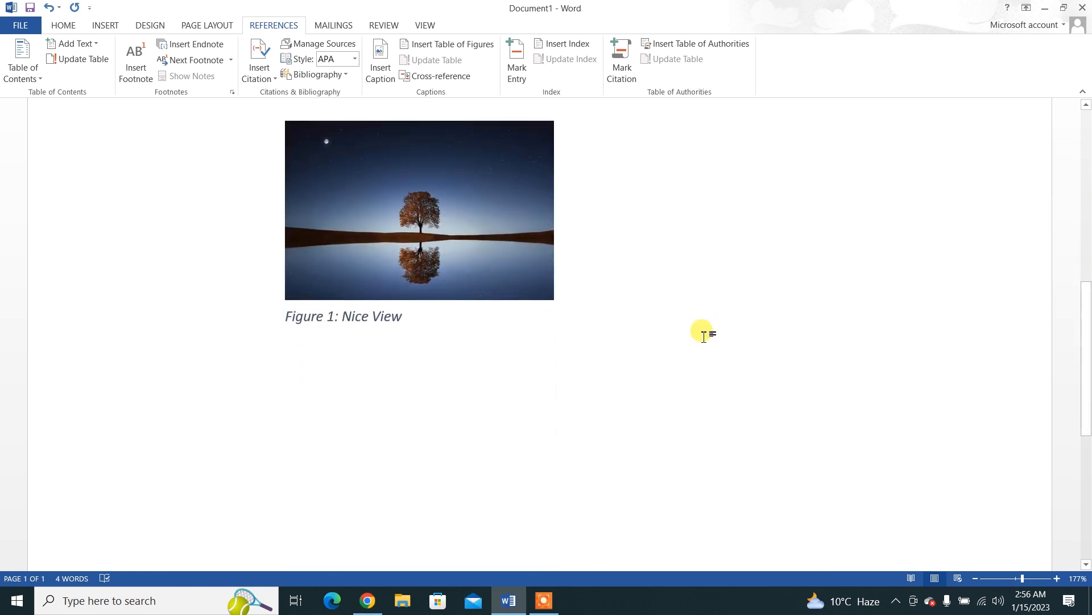
left_click(424, 45)
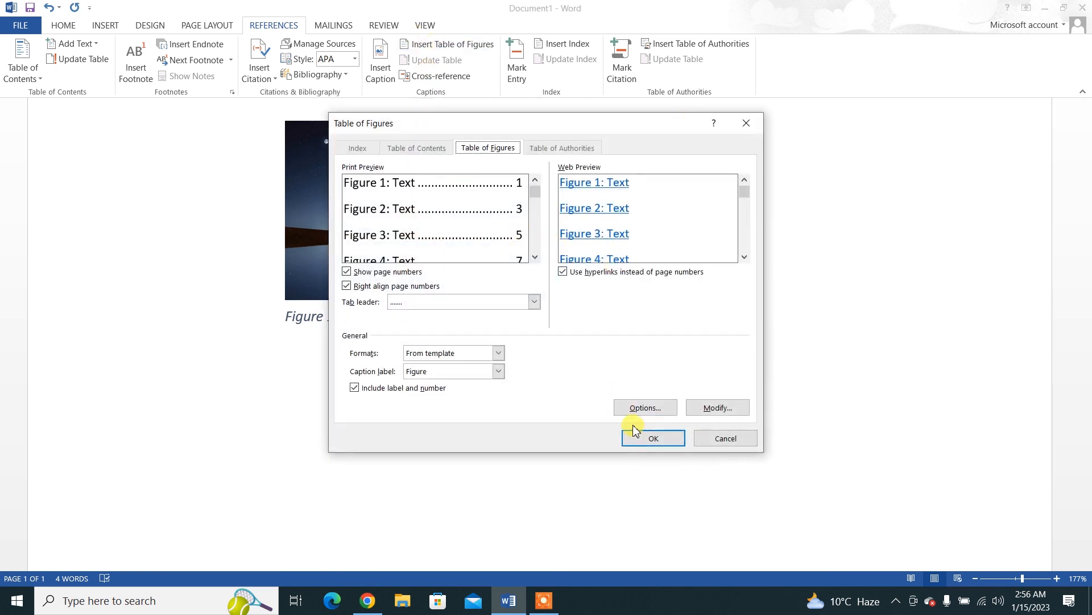
left_click(643, 439)
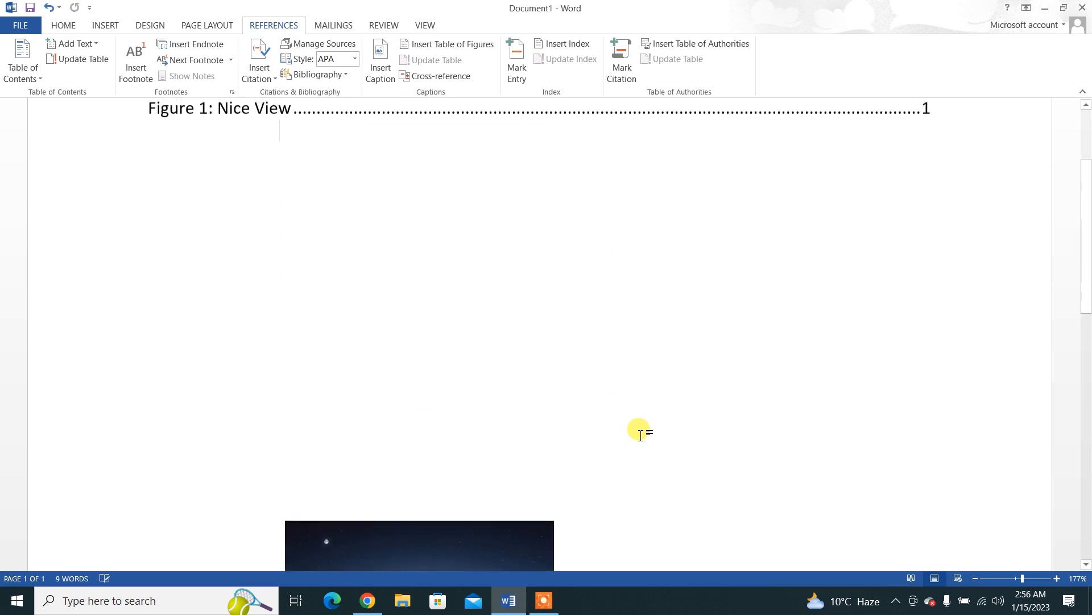
left_click_drag(1087, 298, 1087, 251)
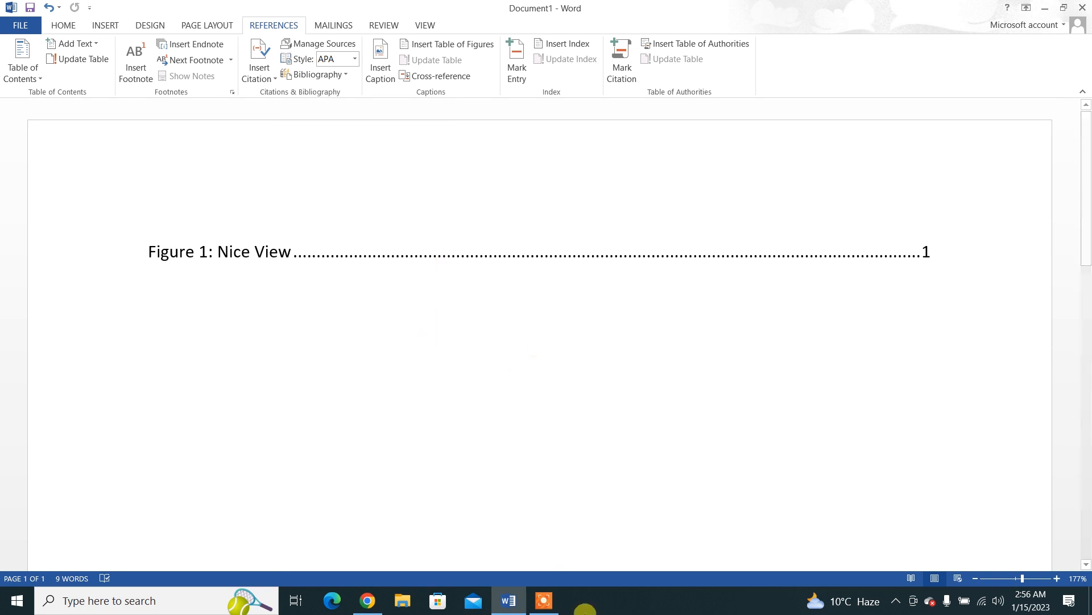
left_click(338, 260, "ctrl")
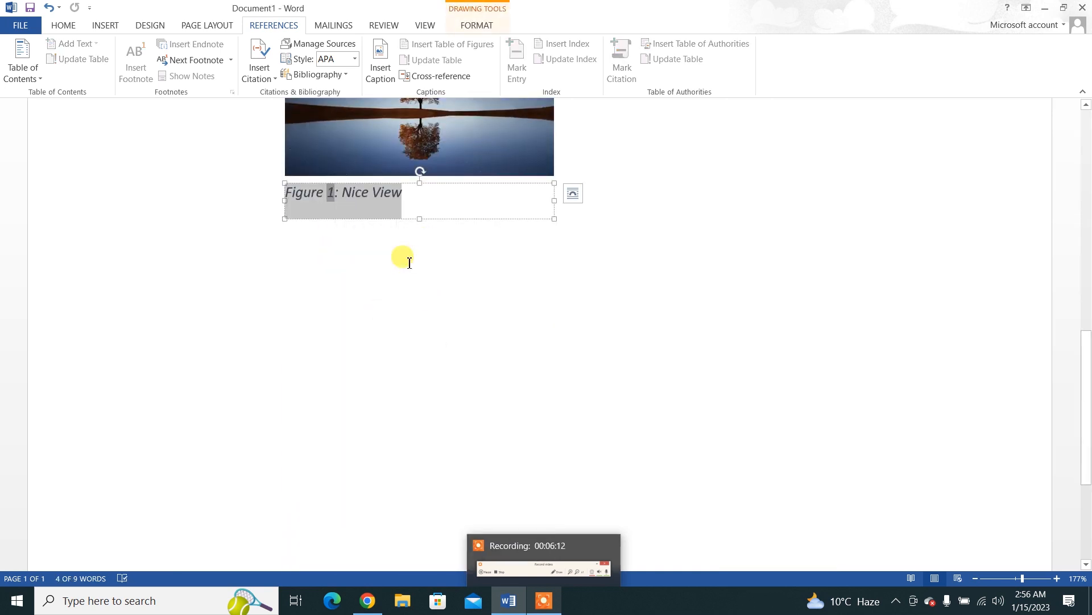
left_click(549, 607)
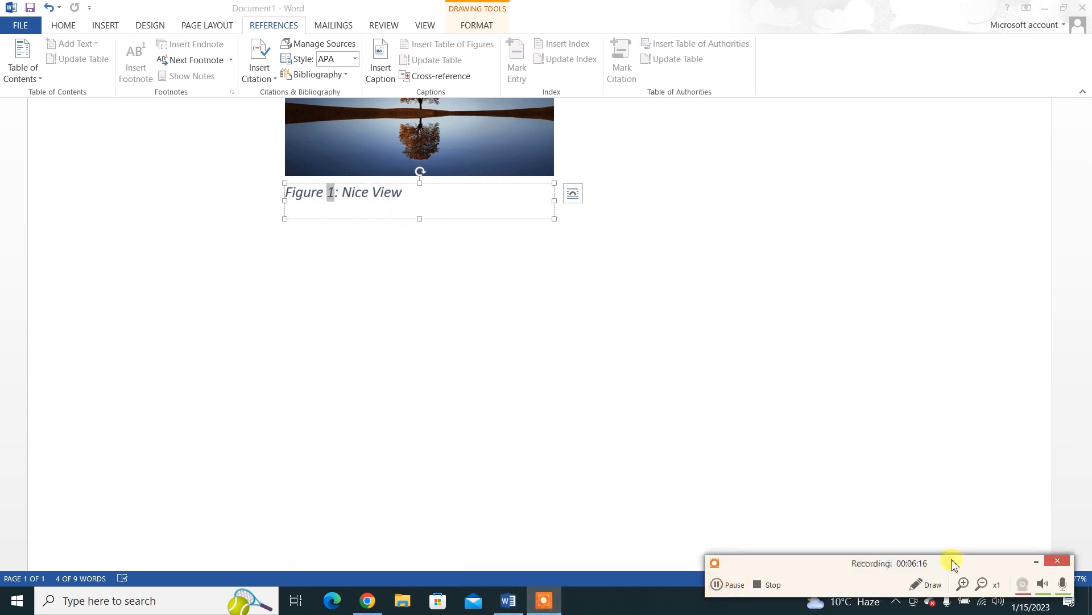
left_click(1036, 563)
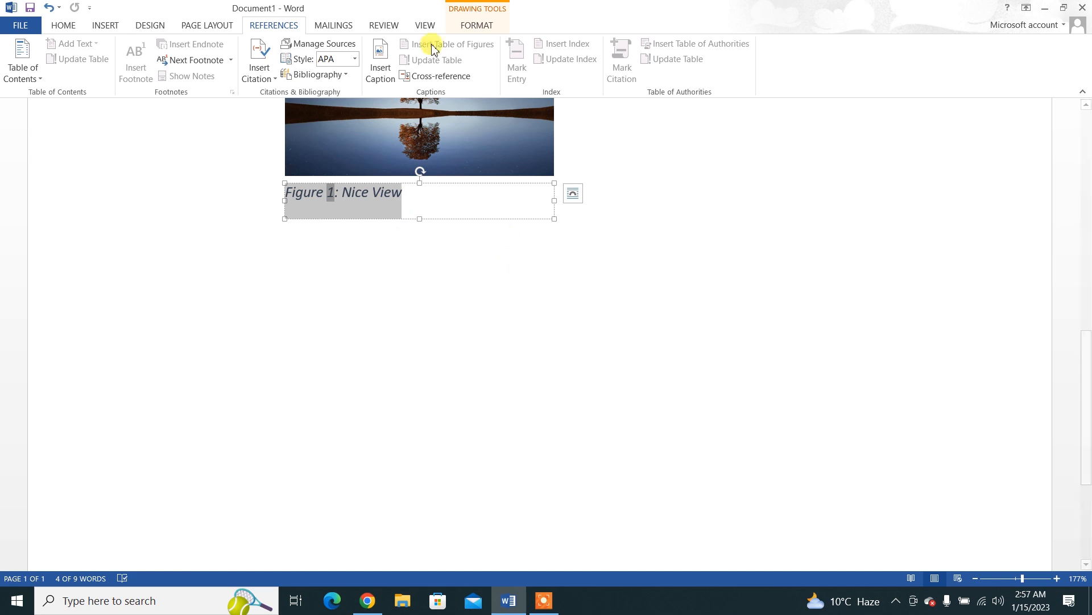
left_click(429, 83)
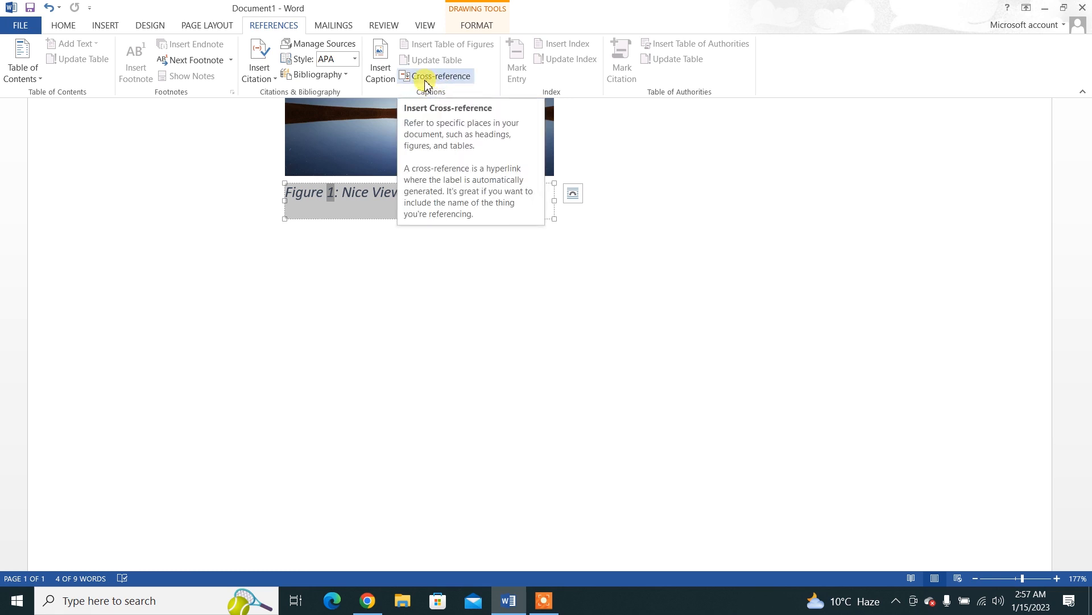
left_click(108, 22)
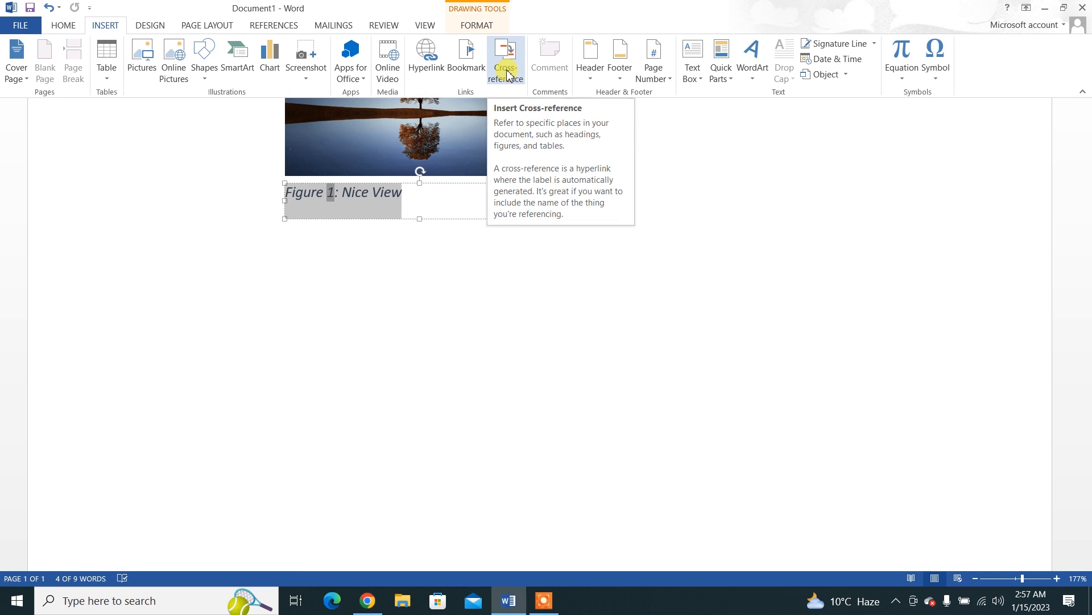
left_click(269, 26)
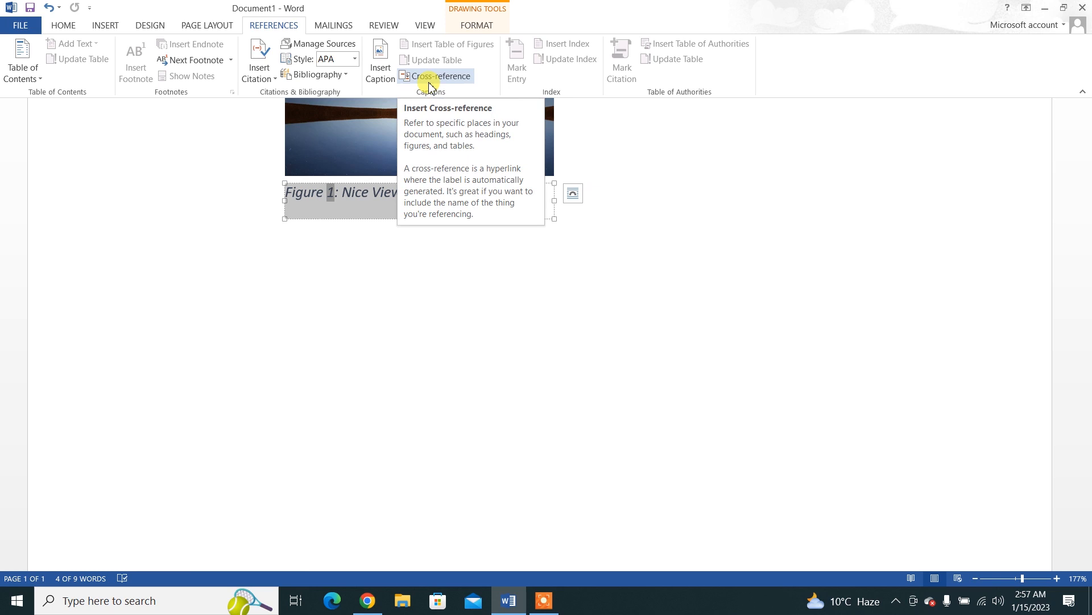
Step: Delete the table of figures and the tree picture from the document
left_click(456, 273)
scroll(456, 273, "up", 6)
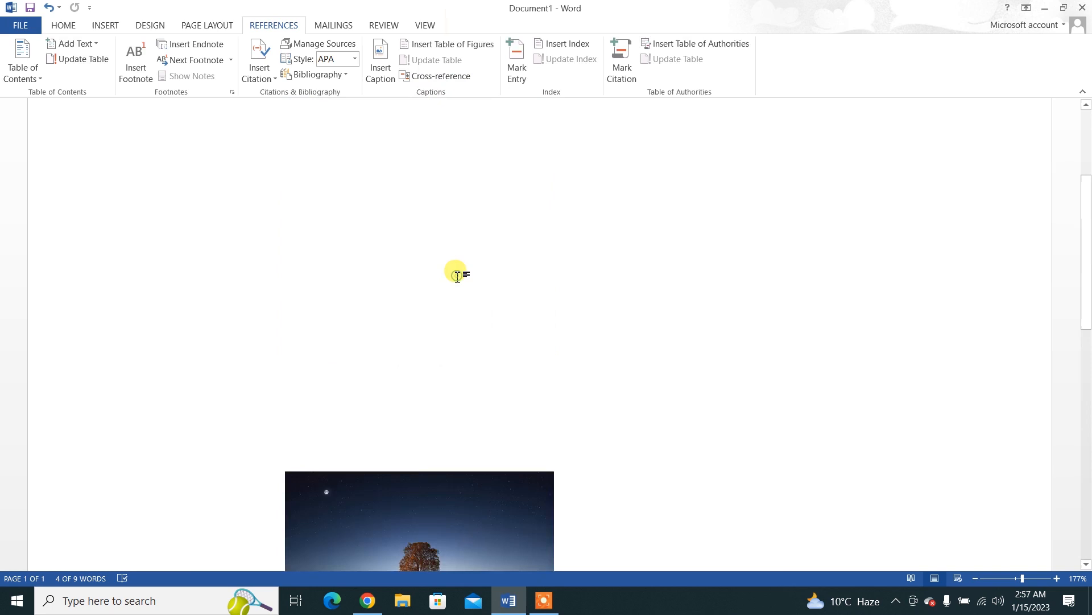
key("Delete")
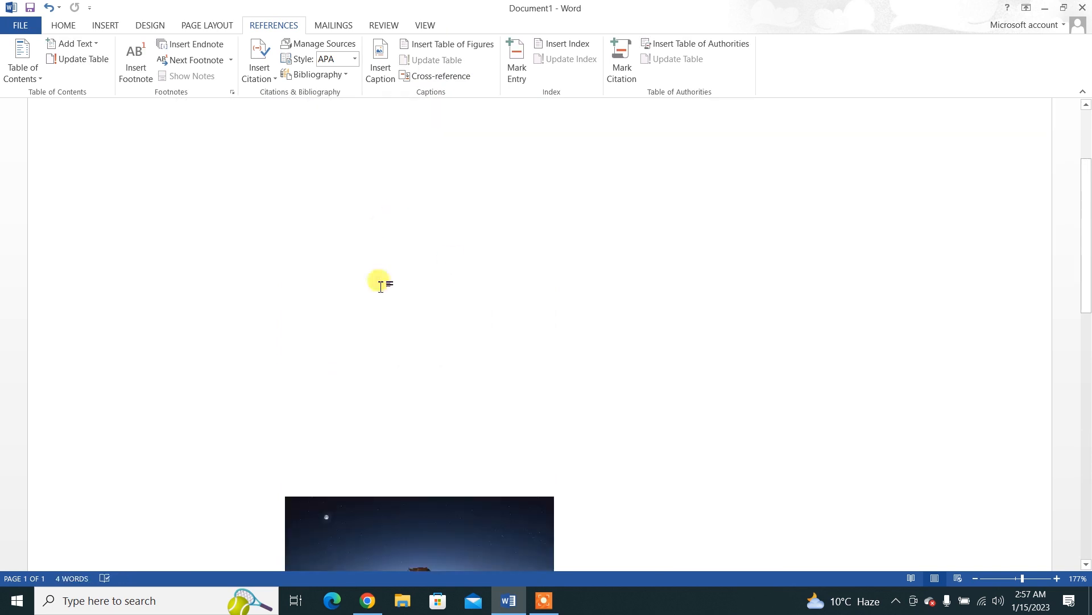
left_click(381, 510)
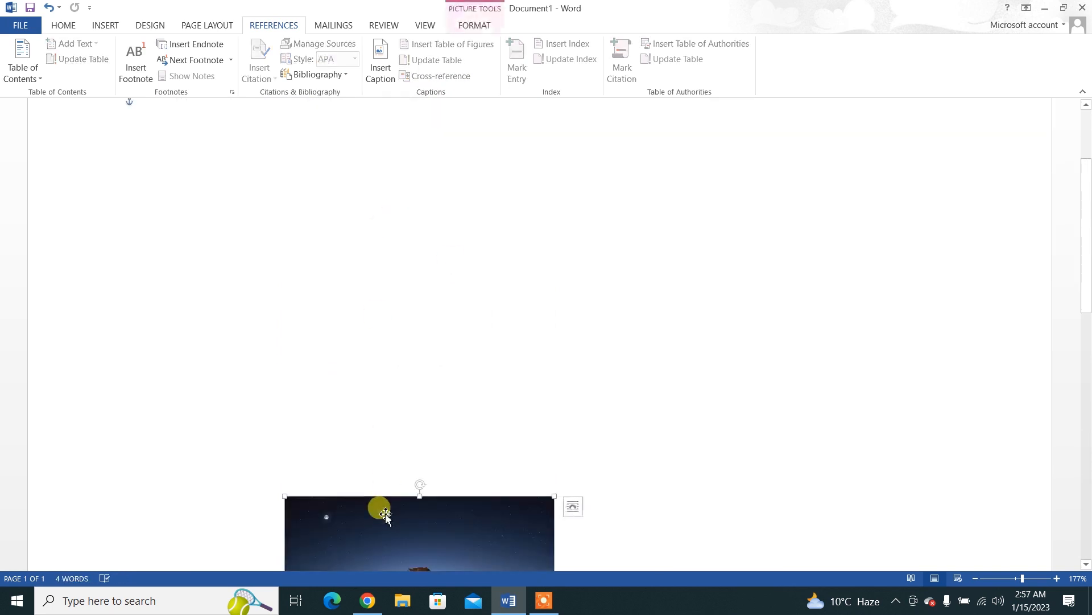
key("Delete")
left_click(335, 25)
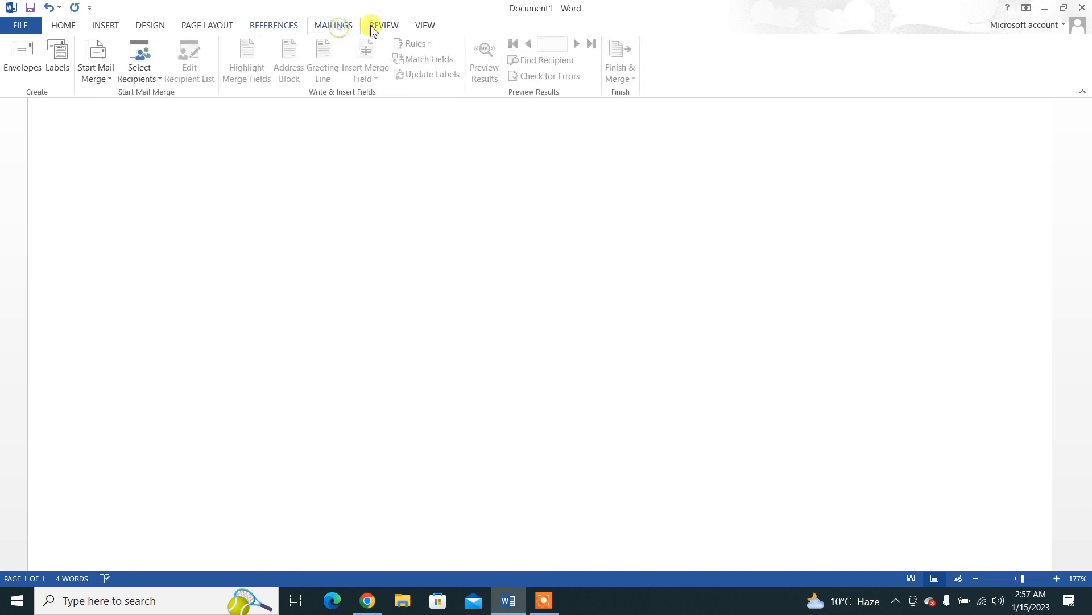
left_click(384, 25)
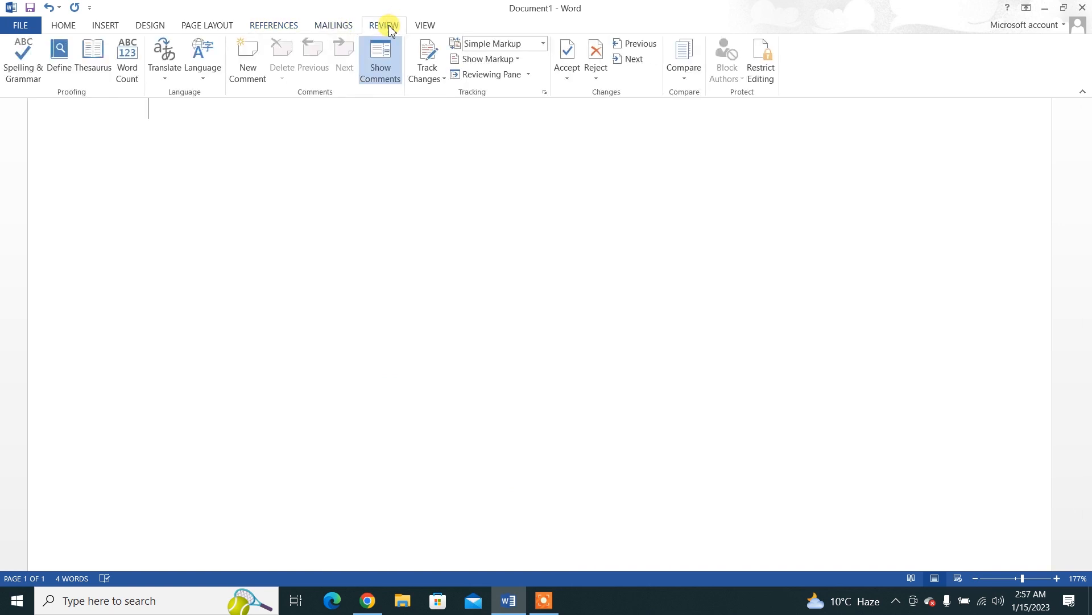
left_click(328, 27)
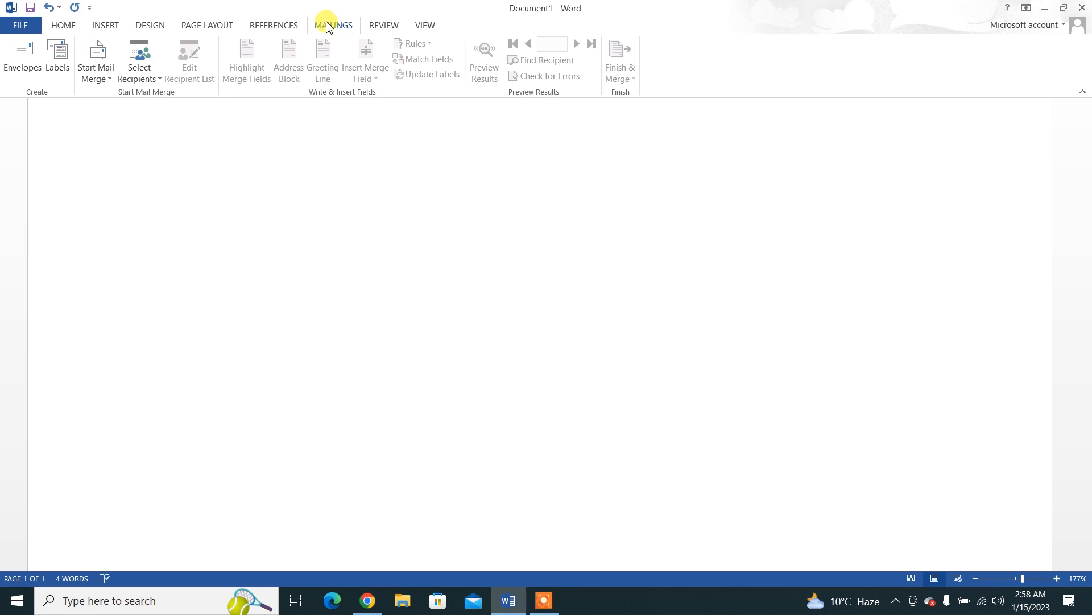
left_click(371, 28)
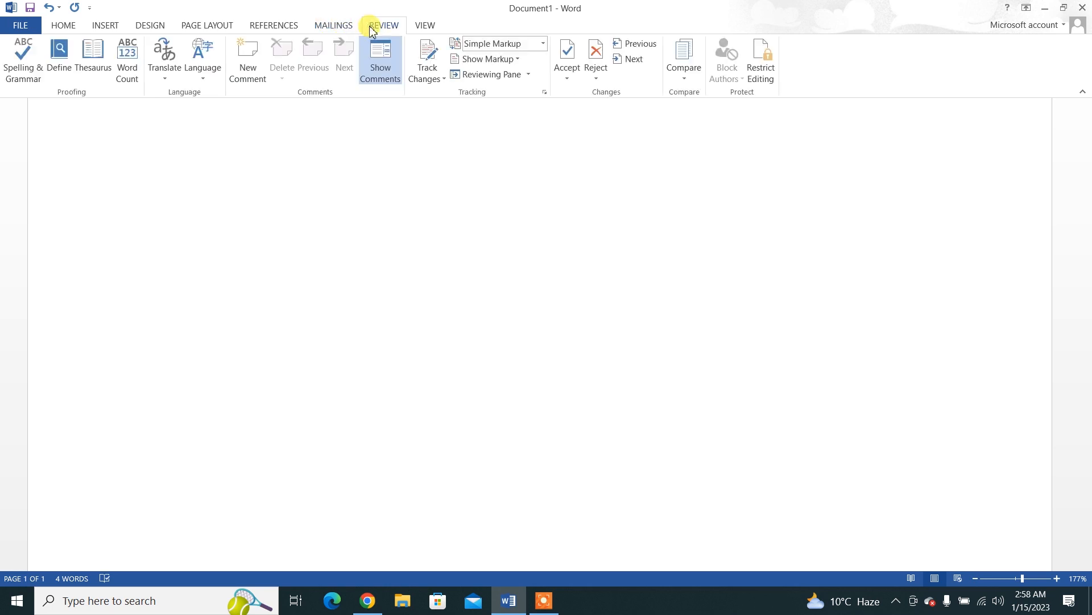
left_click(425, 28)
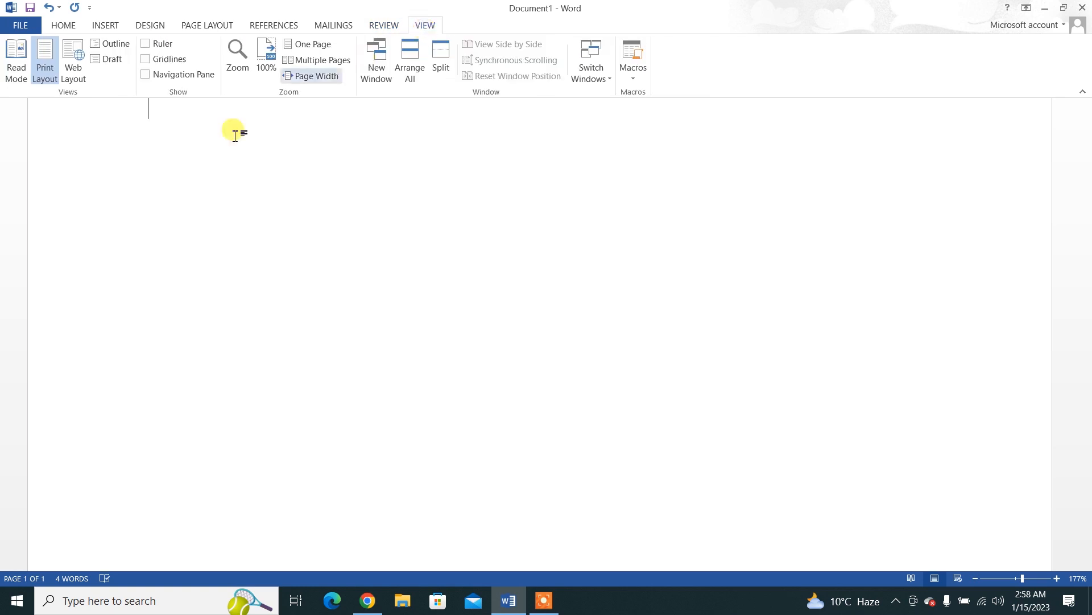
left_click(326, 25)
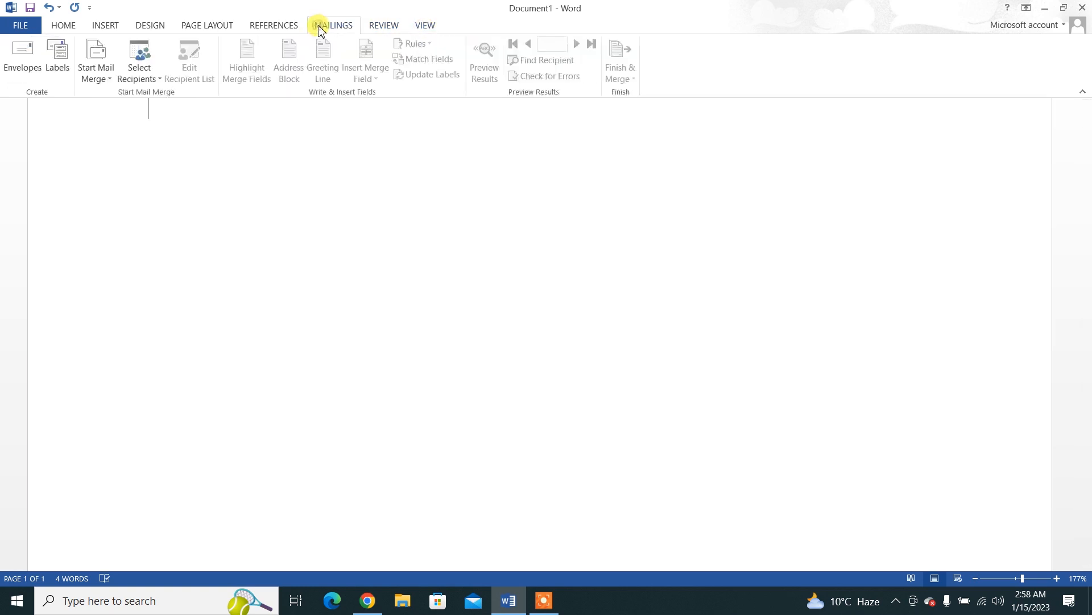
Step: Fill the document with generated sample text using =rand() and, below it, =rand(10)
left_click(367, 27)
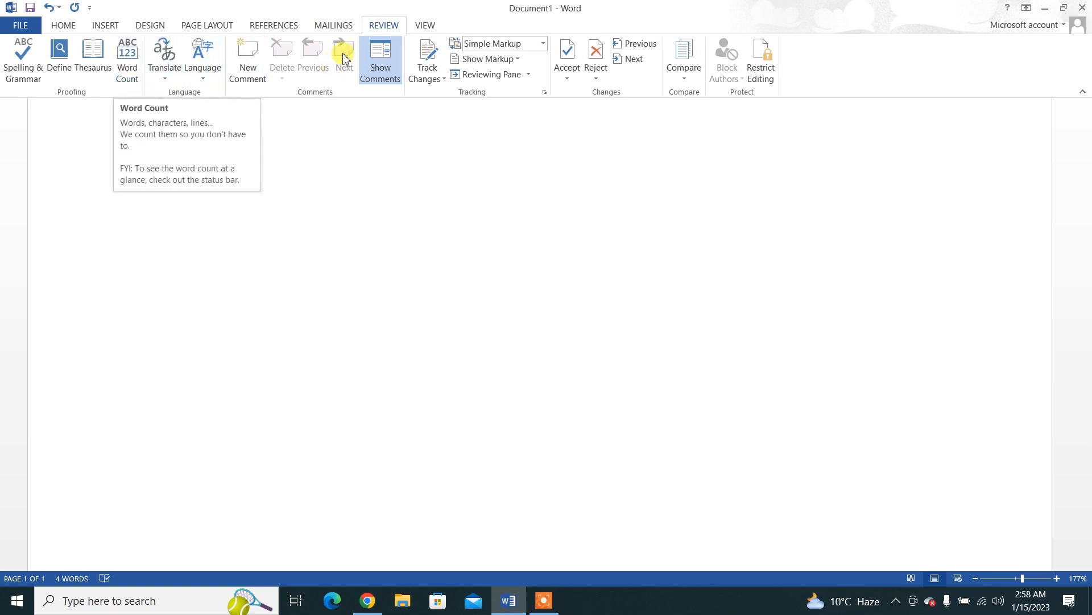
left_click(425, 26)
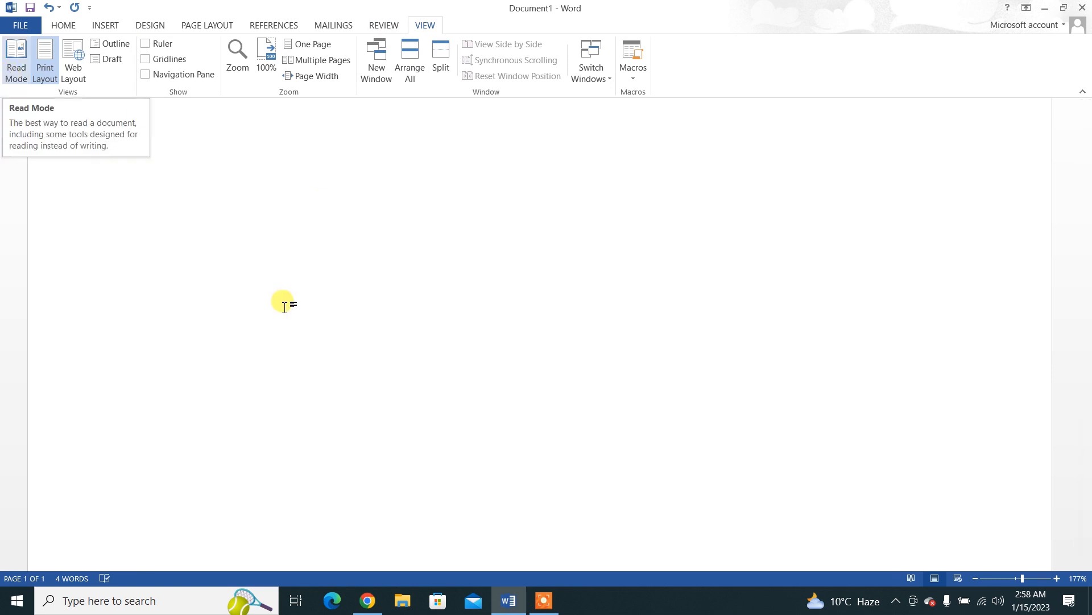
type("=rand()")
key("Return")
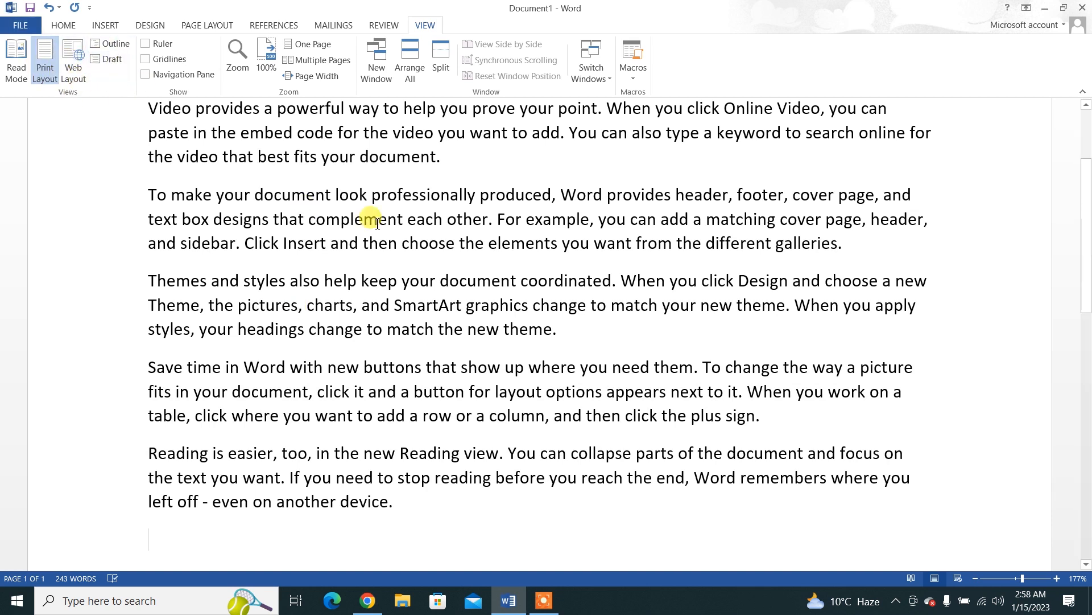
type("=ra")
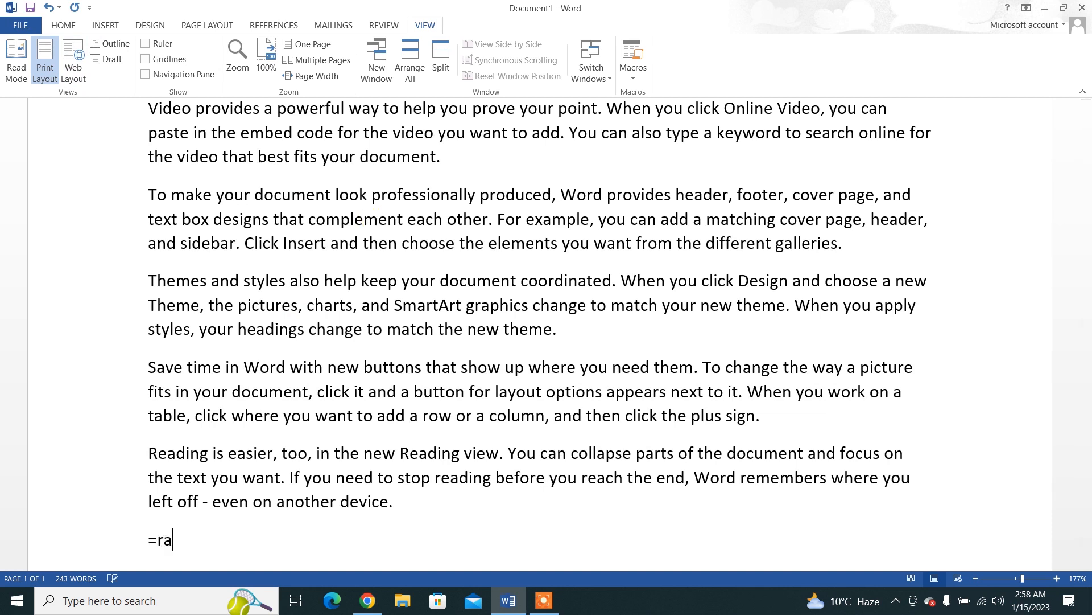
type("nd(10)")
key("Return")
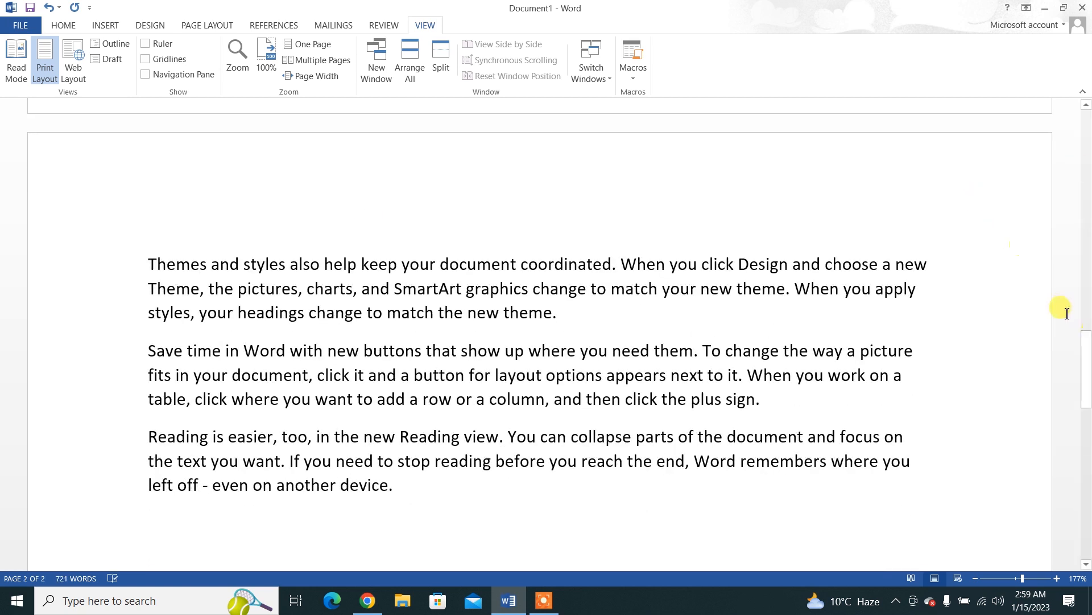
Step: View the document from its first page in Read Mode and return to the editing view
left_click_drag(1088, 377, 1088, 125)
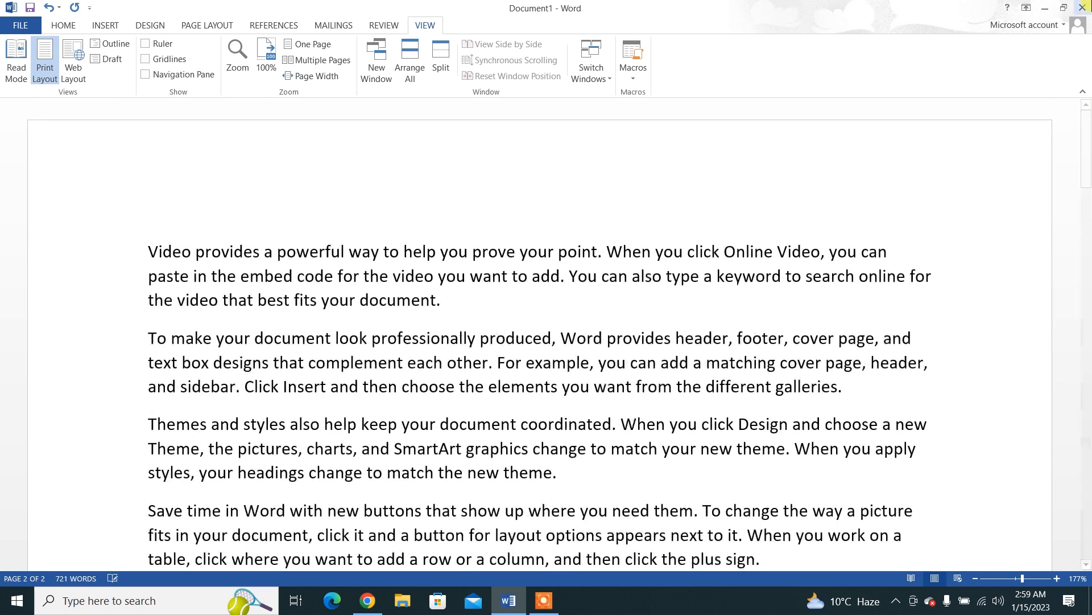
left_click(7, 76)
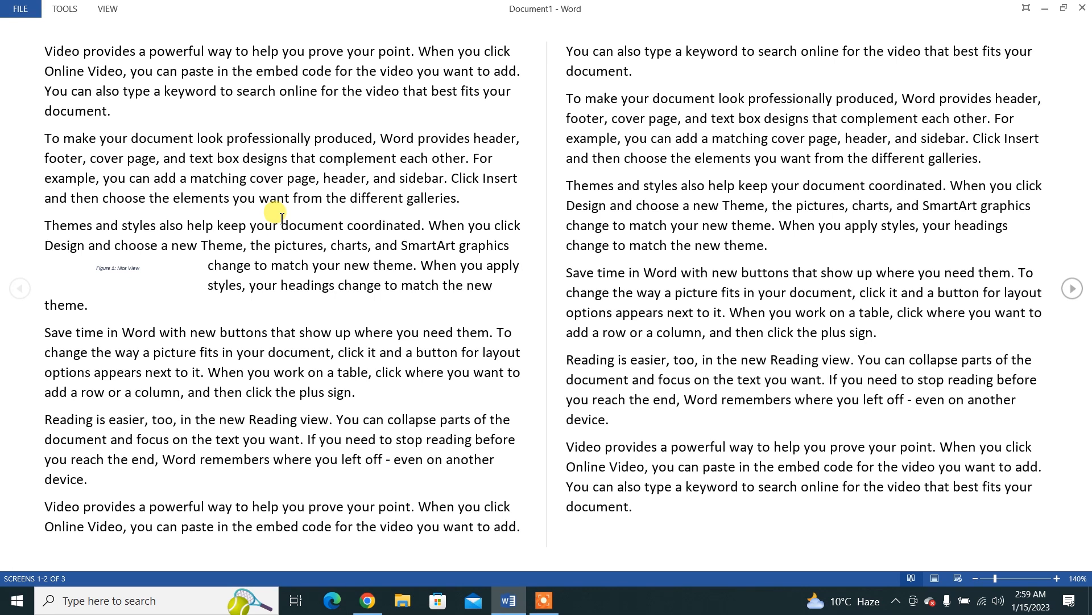
key("Escape")
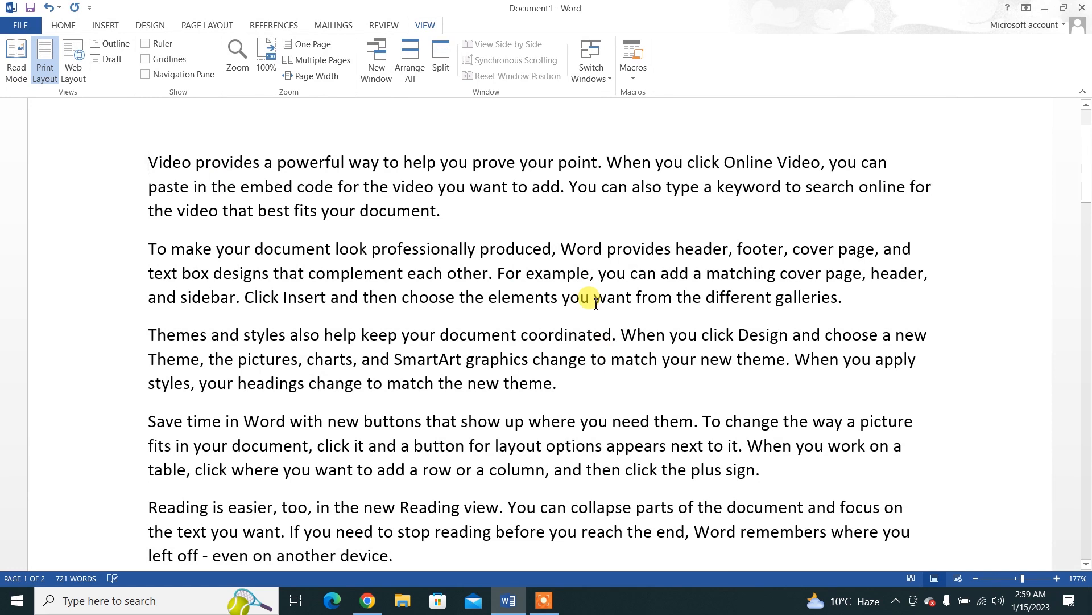
Step: View the document in Web Layout and in Outline view, and close the outline
left_click(80, 74)
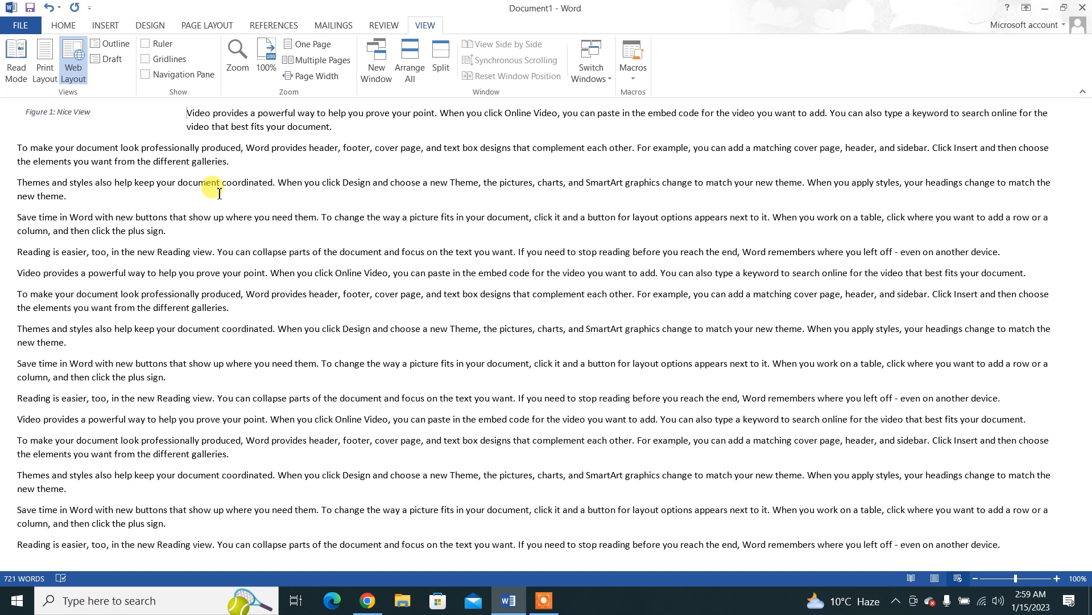
left_click(99, 43)
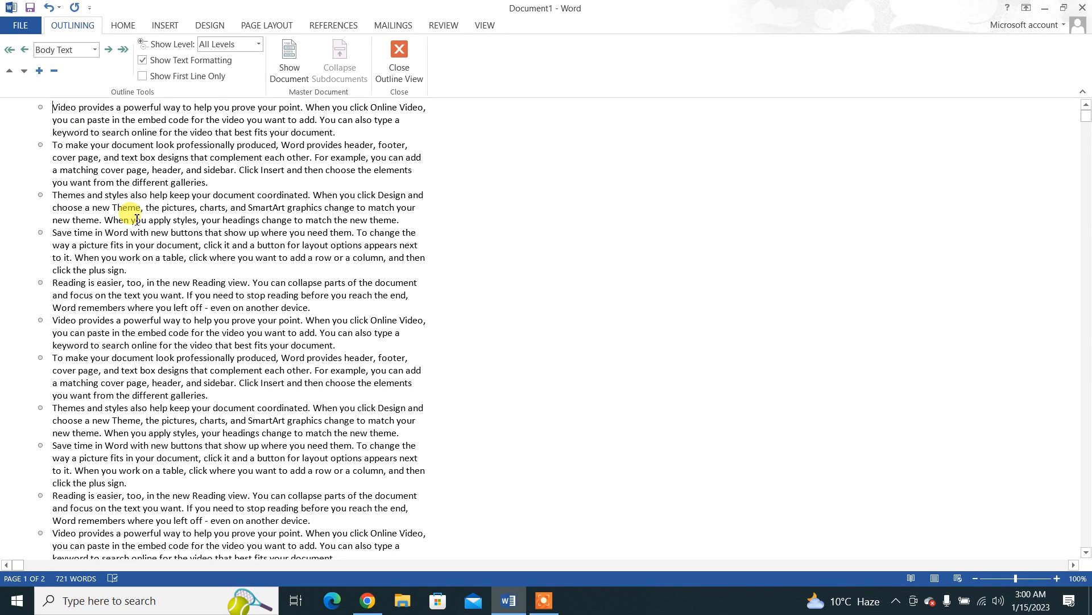
left_click(398, 66)
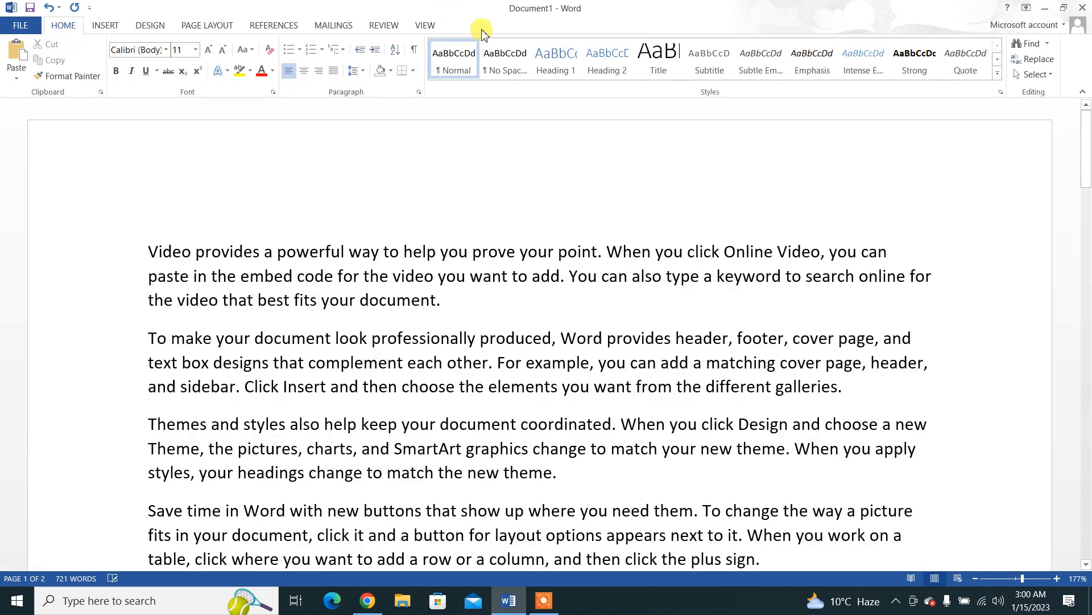
Step: View the document in Draft view and return to Print Layout
left_click(424, 26)
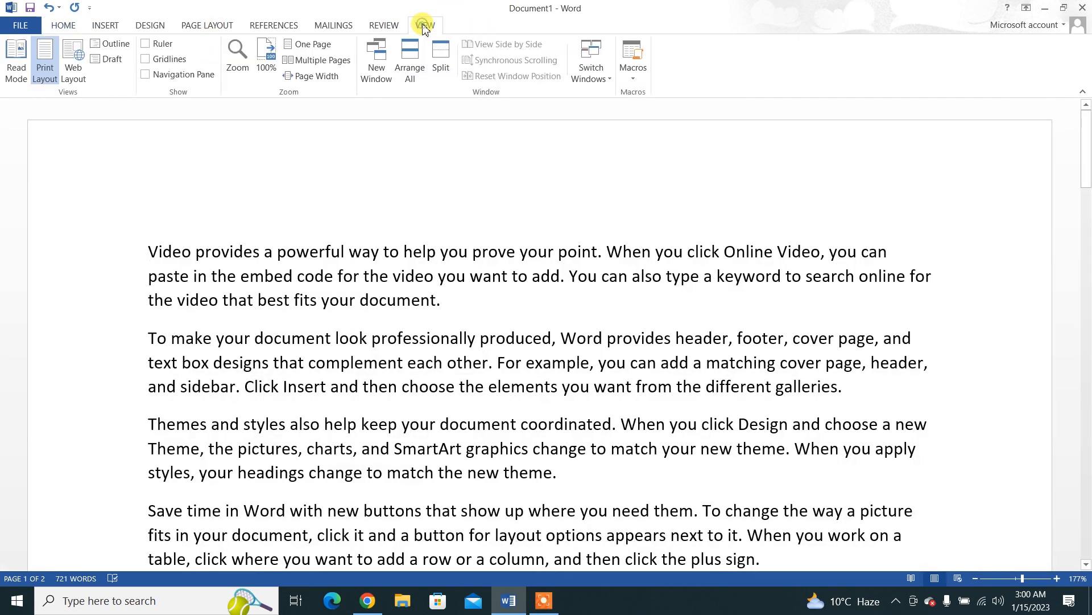
left_click(107, 62)
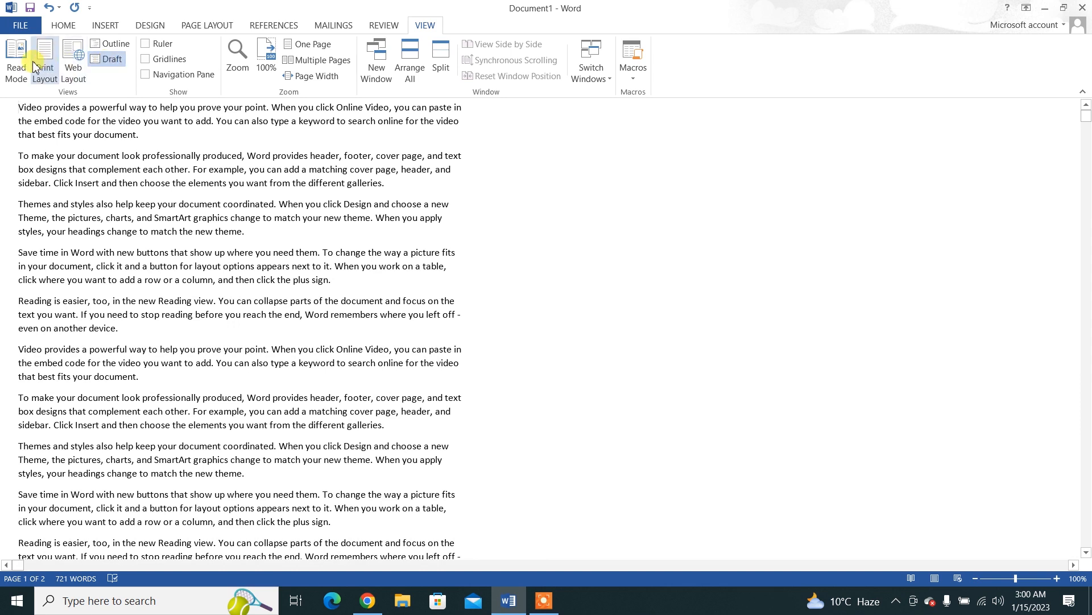
left_click(49, 77)
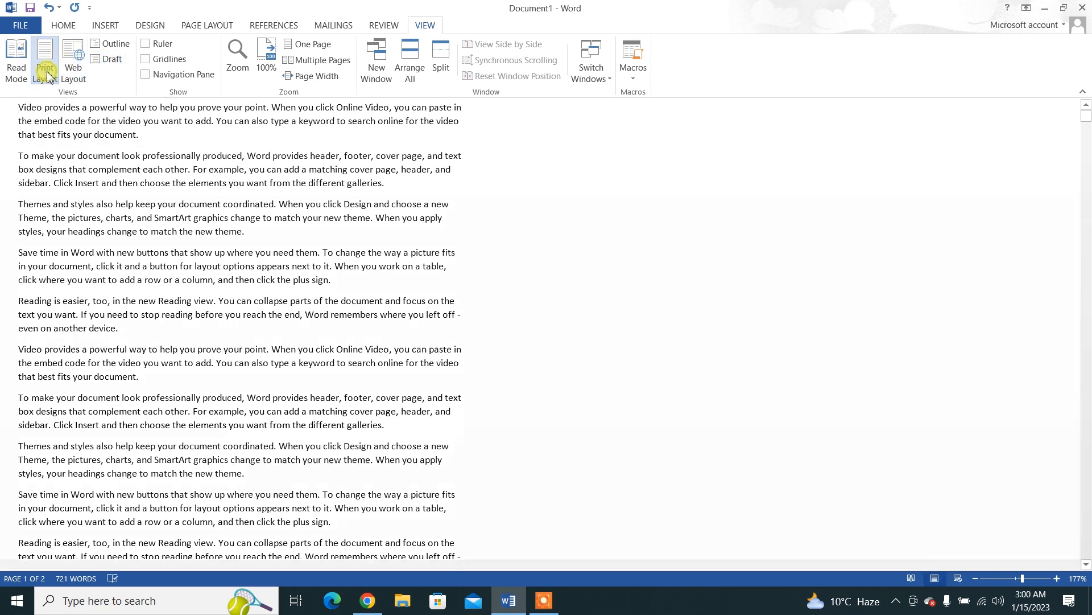
Step: Show the ruler, try moving the first paragraph's first-line indent about 0.75" into the left margin, restore it and hide the ruler
left_click(153, 45)
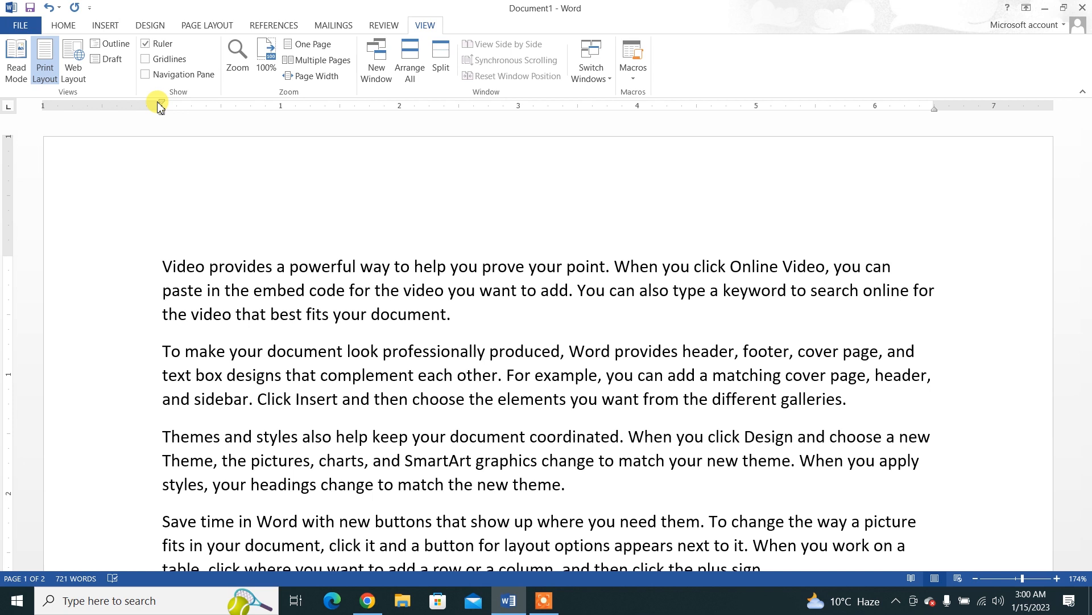
left_click_drag(162, 106, 73, 106)
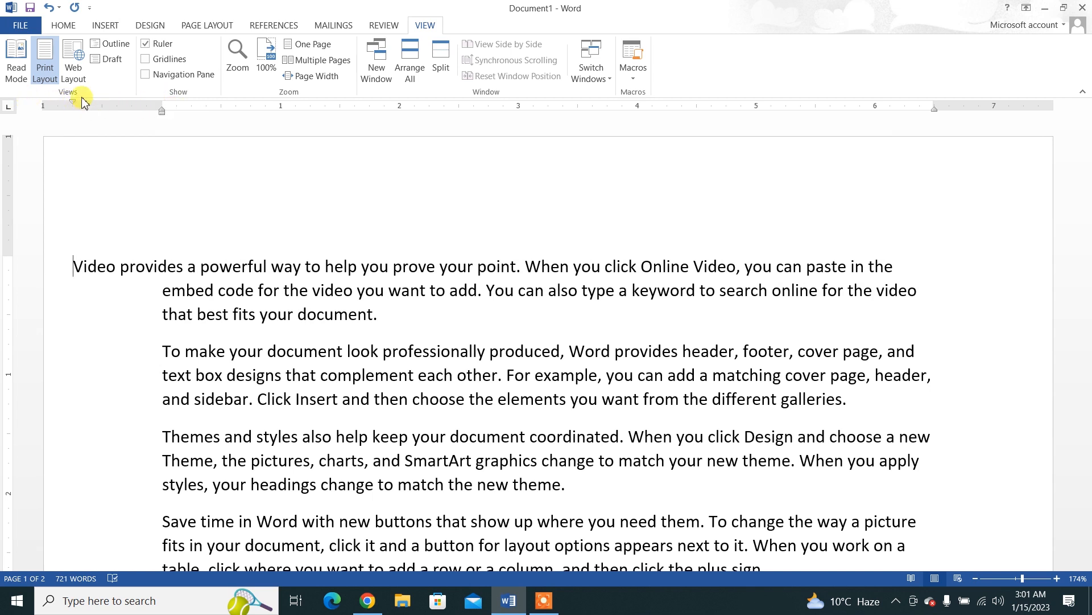
left_click_drag(72, 101, 162, 107)
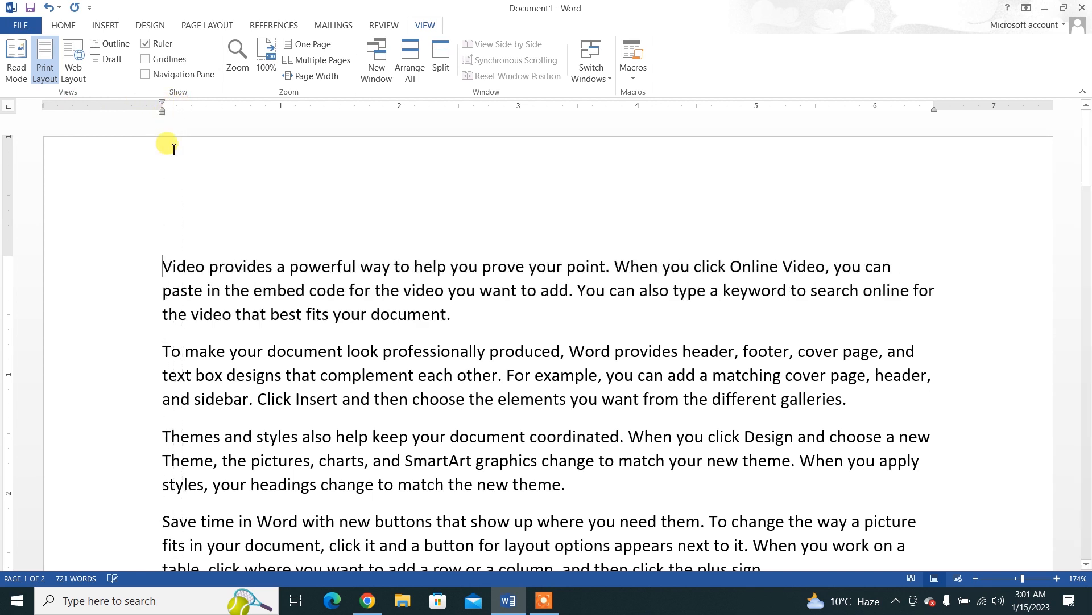
left_click(147, 44)
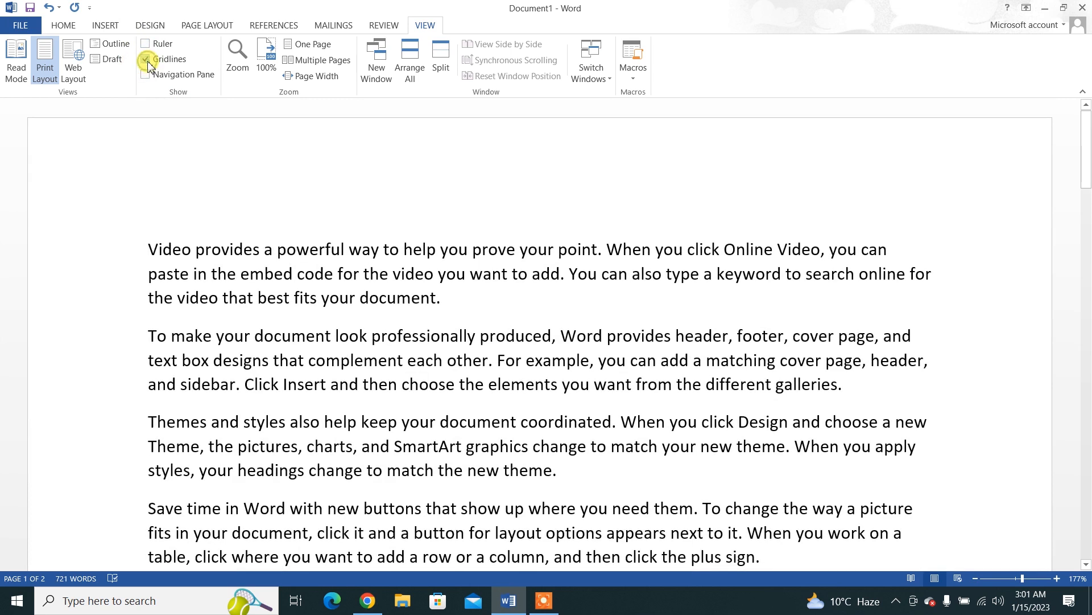
Step: Show the gridlines behind the document text and hide them again
left_click(145, 59)
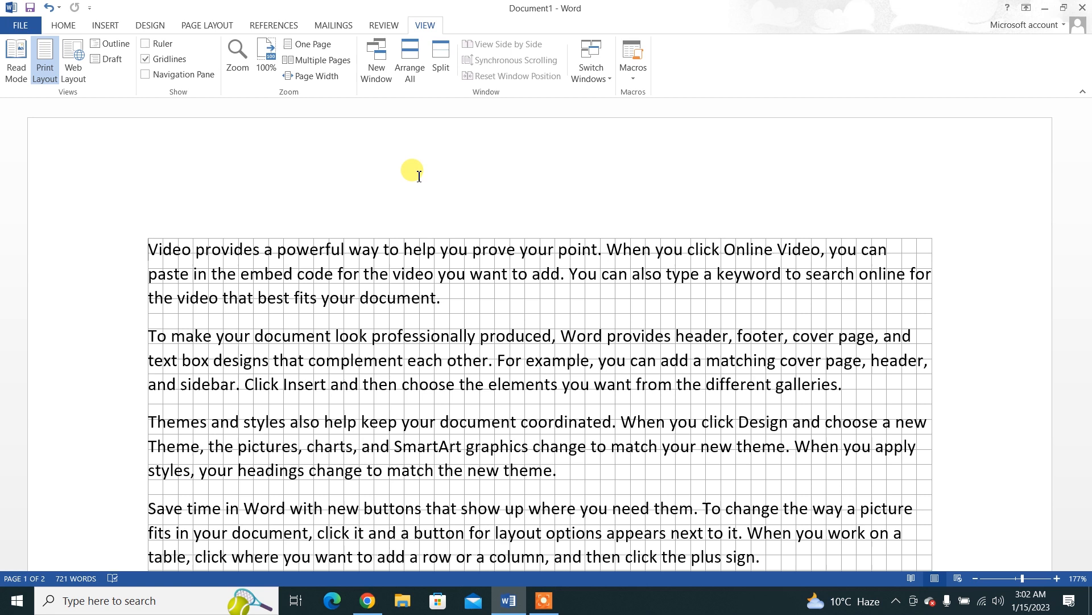
left_click(146, 59)
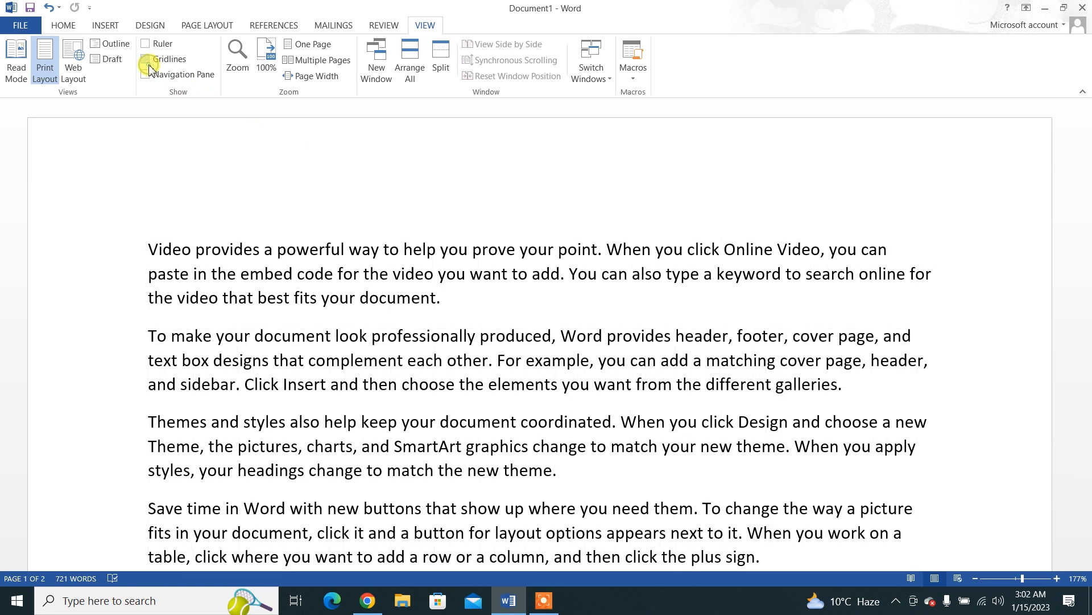
Step: Show the Navigation pane and look through its Results and Headings views, ending on the Pages thumbnails
left_click(146, 75)
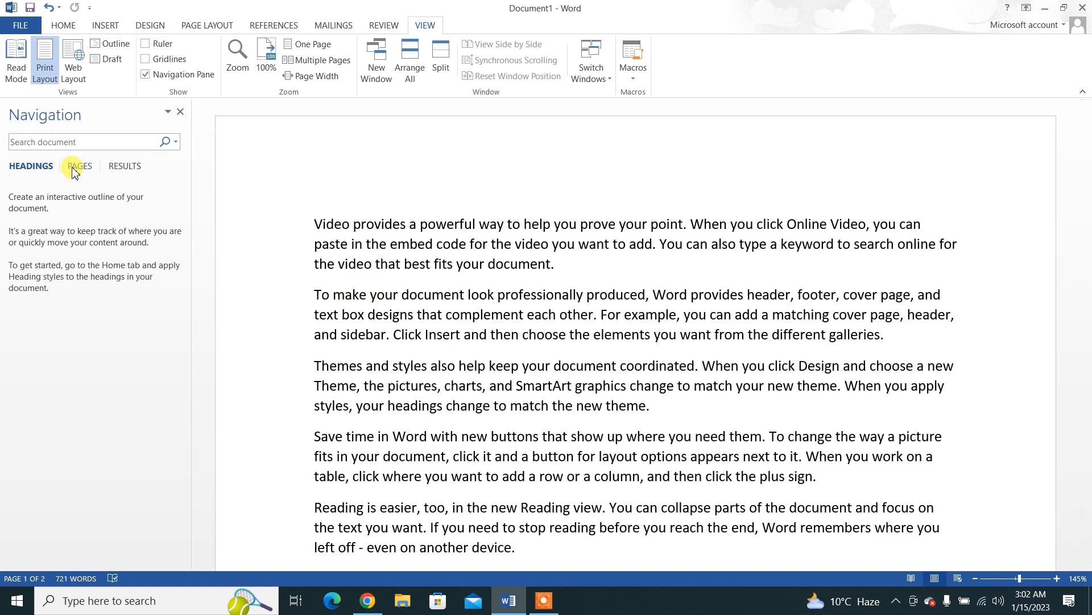
left_click(114, 170)
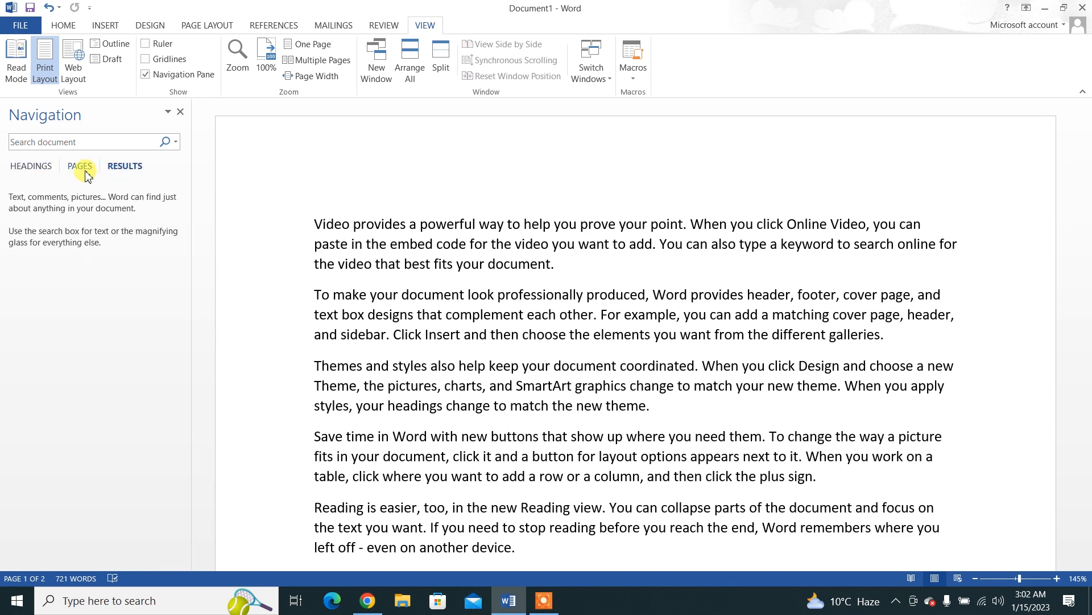
left_click(20, 165)
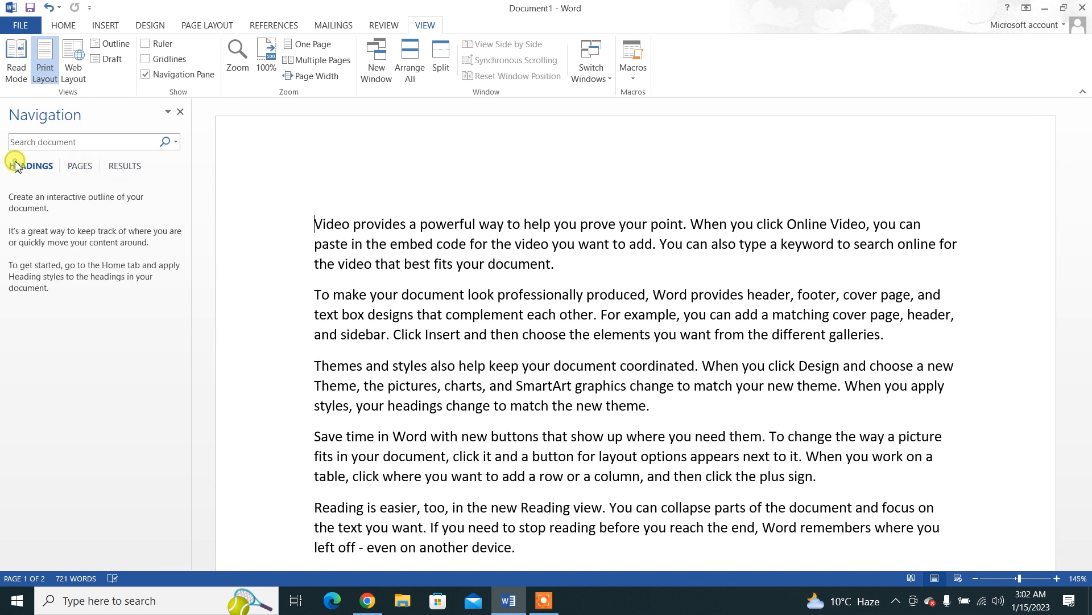
left_click(90, 170)
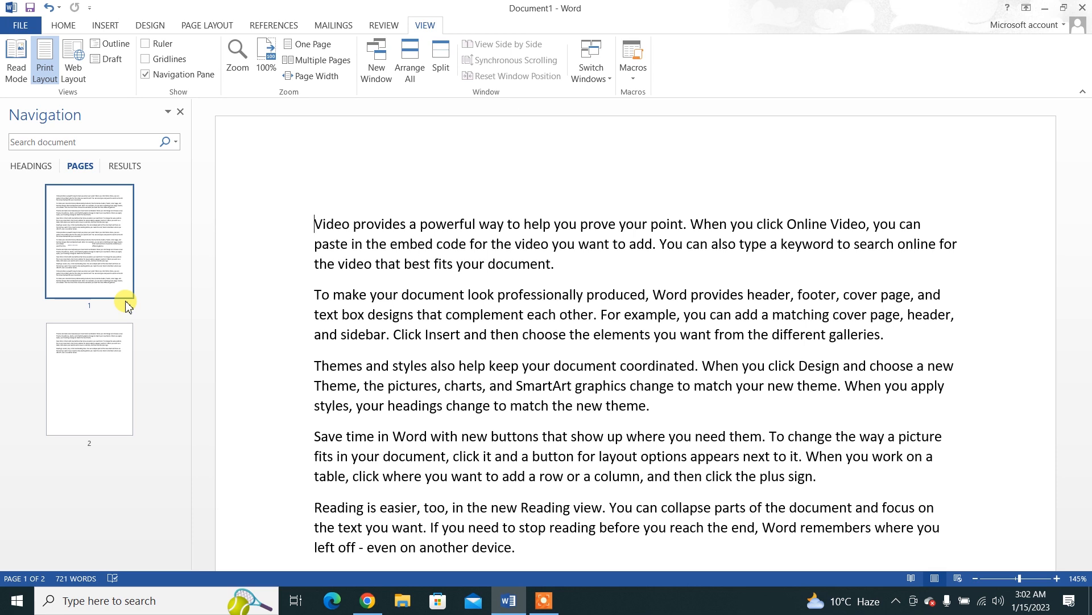
Step: Jump back and forth between pages 1 and 2 using the page thumbnails, and close the Navigation pane
left_click(108, 361)
left_click(107, 277)
left_click(104, 355)
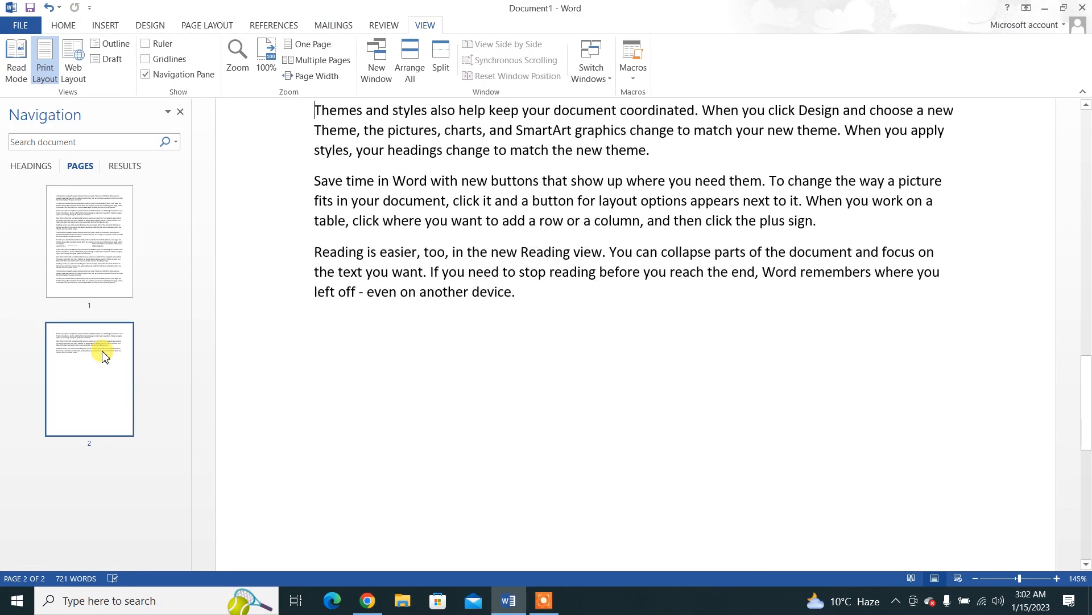
left_click(88, 250)
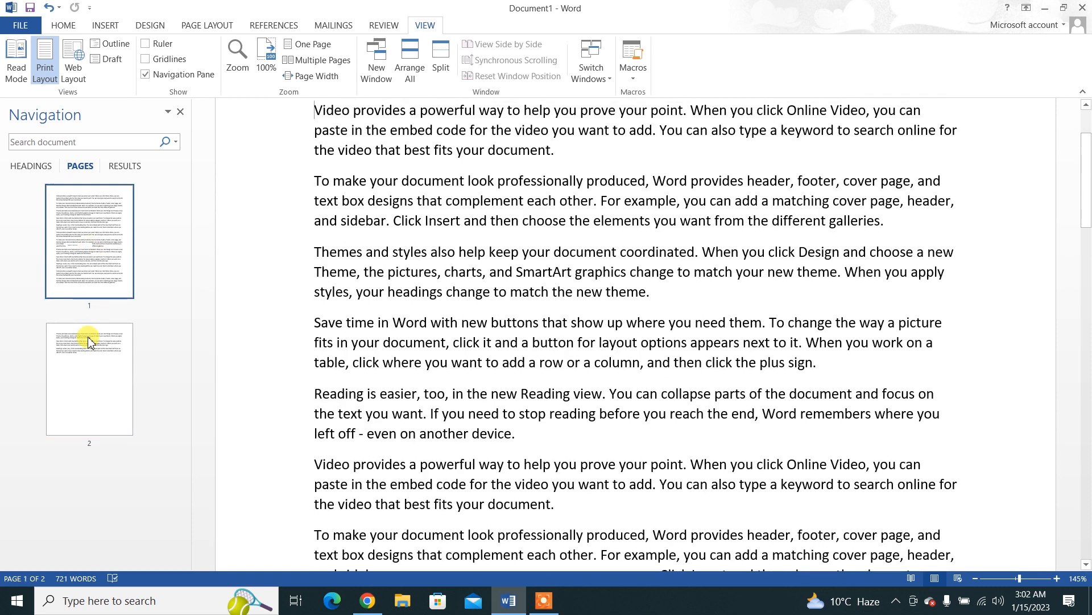
left_click(88, 341)
left_click(77, 256)
left_click(93, 366)
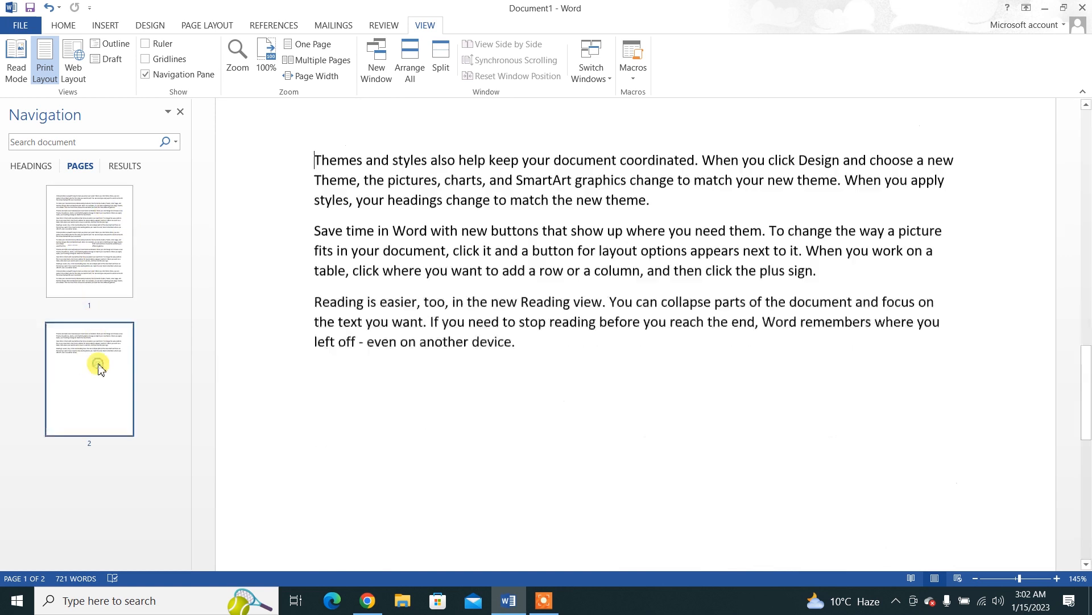
left_click(97, 246)
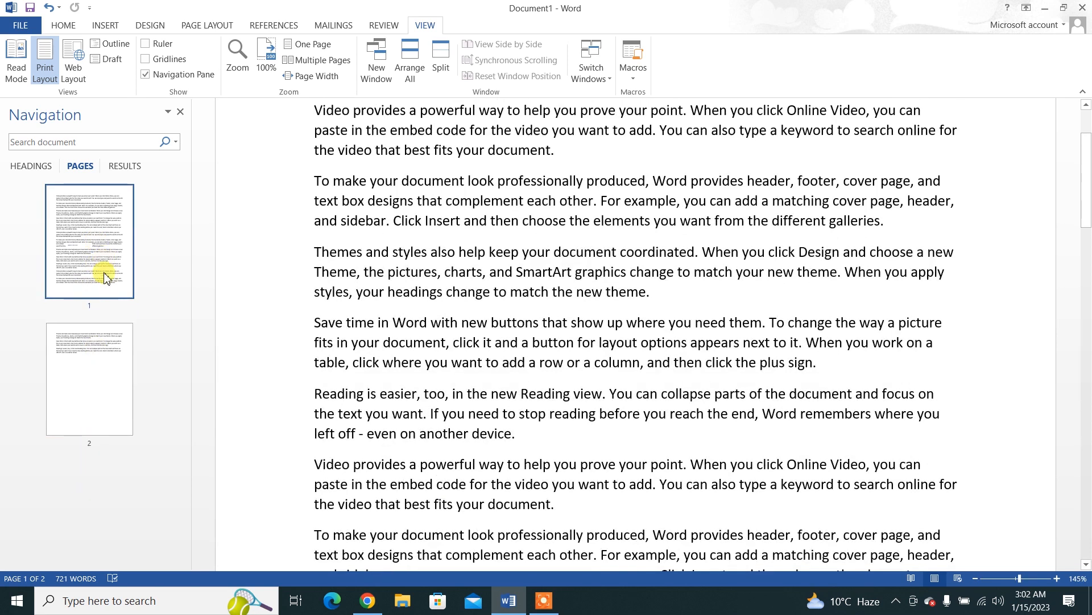
left_click(98, 354)
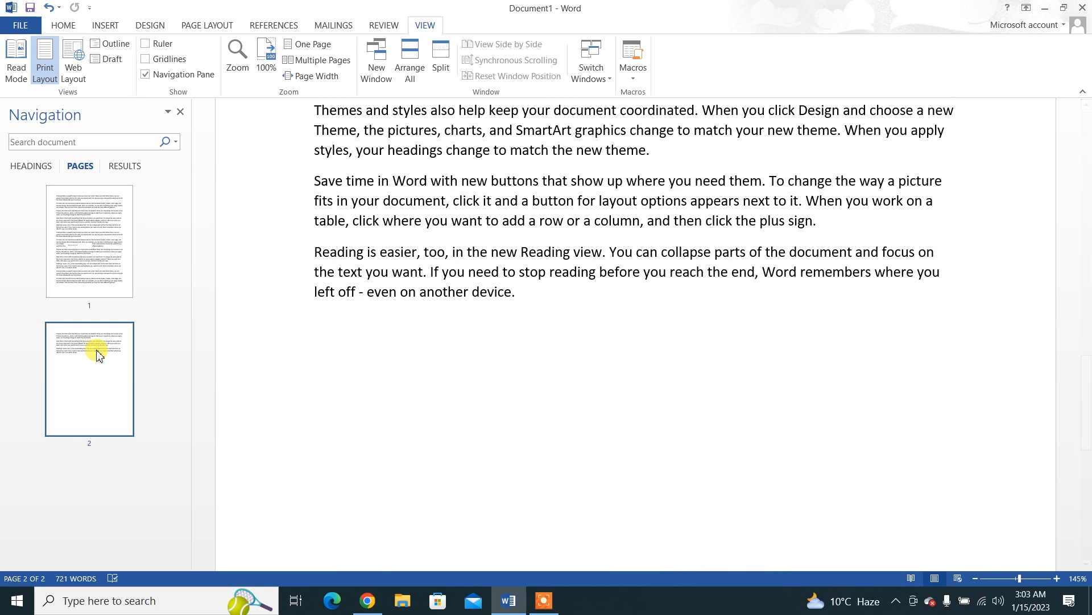
left_click(144, 74)
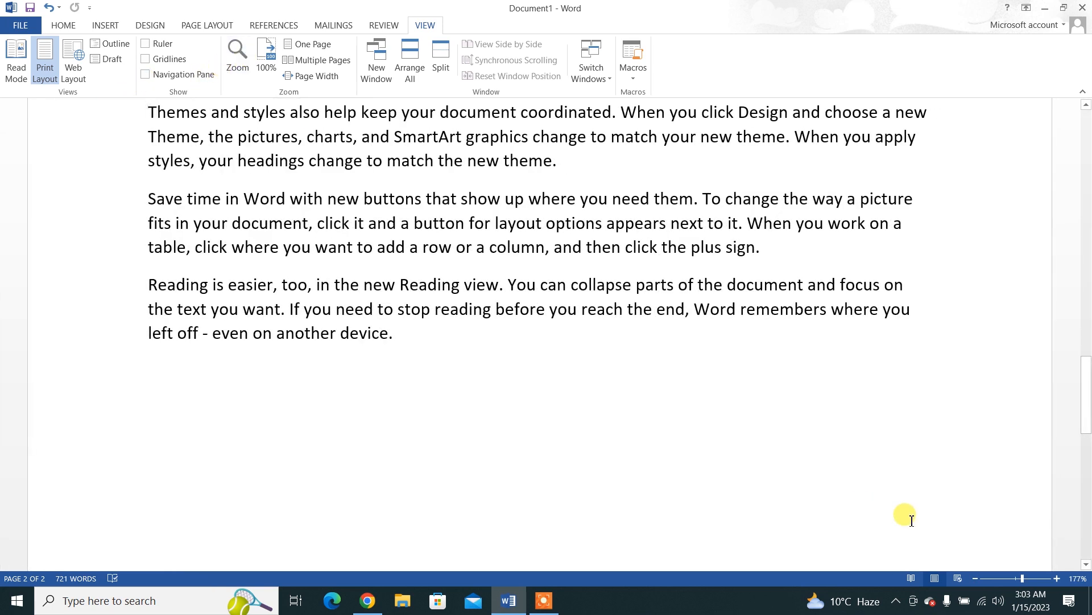
Step: Enlarge the document view in 10% increments to well above 300% and adjust it to 327%
left_click(1058, 578)
left_click(1058, 578)
left_click(1058, 578)
left_click(1057, 578)
left_click(1057, 578)
left_click(1058, 578)
left_click(1058, 578)
left_click(1058, 578)
left_click(1058, 578)
left_click(1058, 578)
left_click(1058, 578)
left_click(1058, 578)
left_click(1058, 578)
left_click(1062, 579)
left_click(1062, 579)
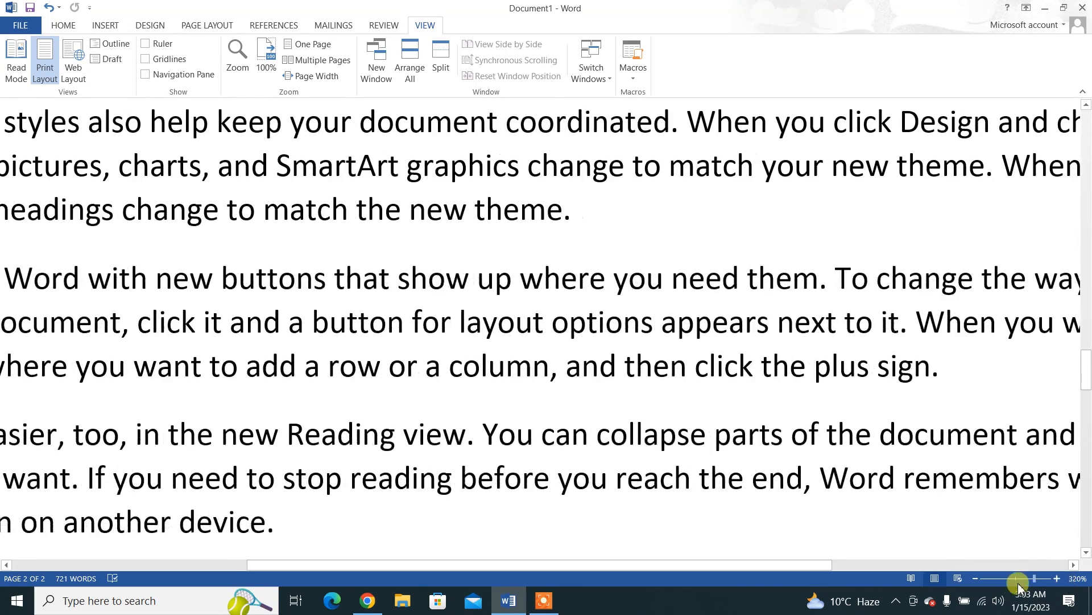
left_click_drag(1037, 578, 1023, 583)
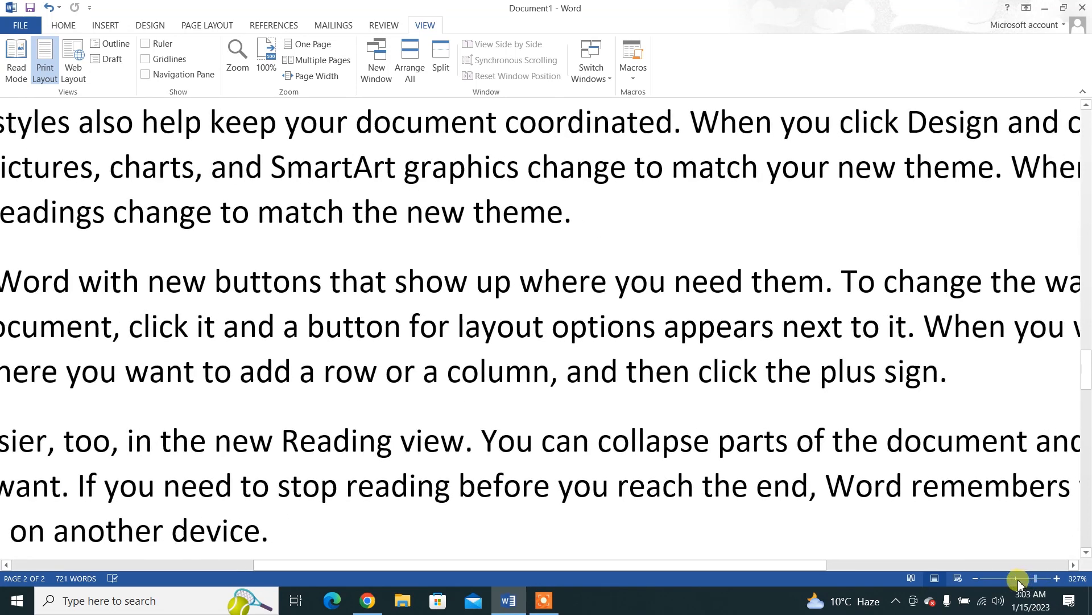
Step: Set the document zoom to 100% with the Zoom dialog and go back to the first page
left_click(238, 57)
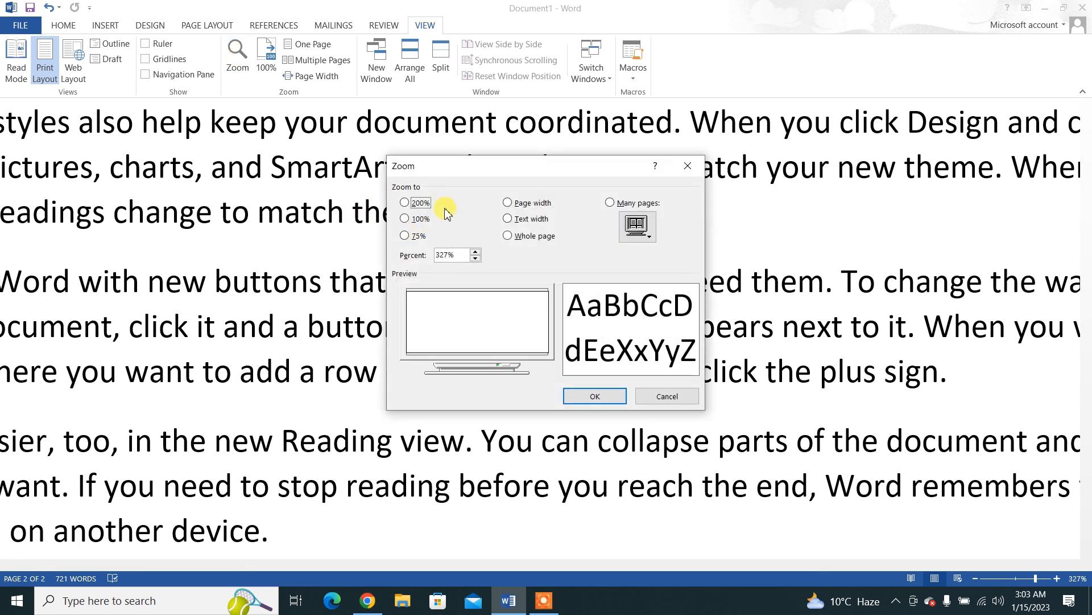
left_click(412, 219)
left_click(590, 399)
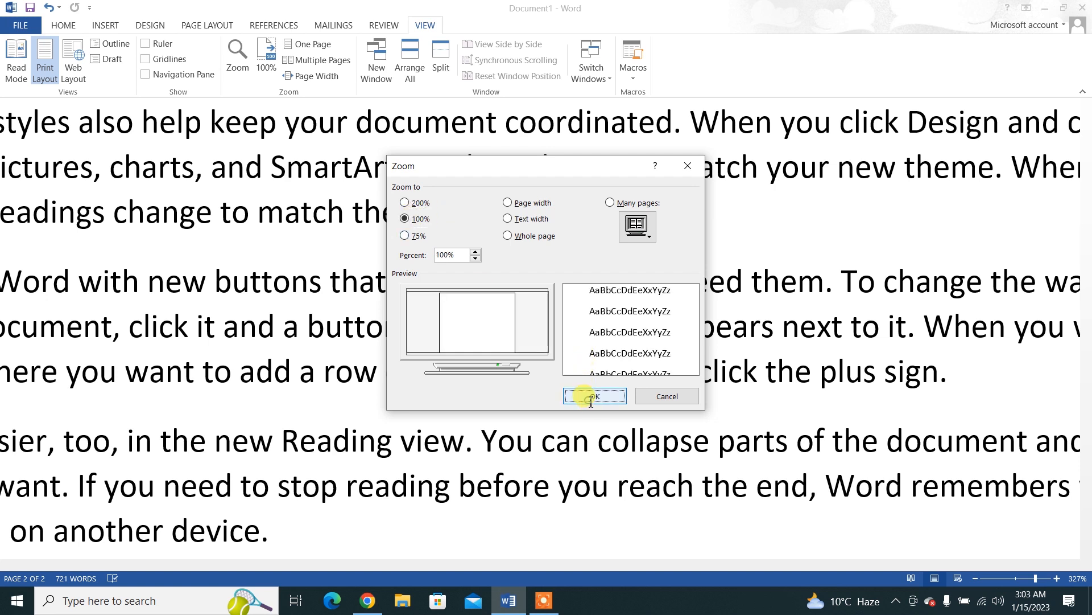
left_click_drag(1088, 431, 1088, 188)
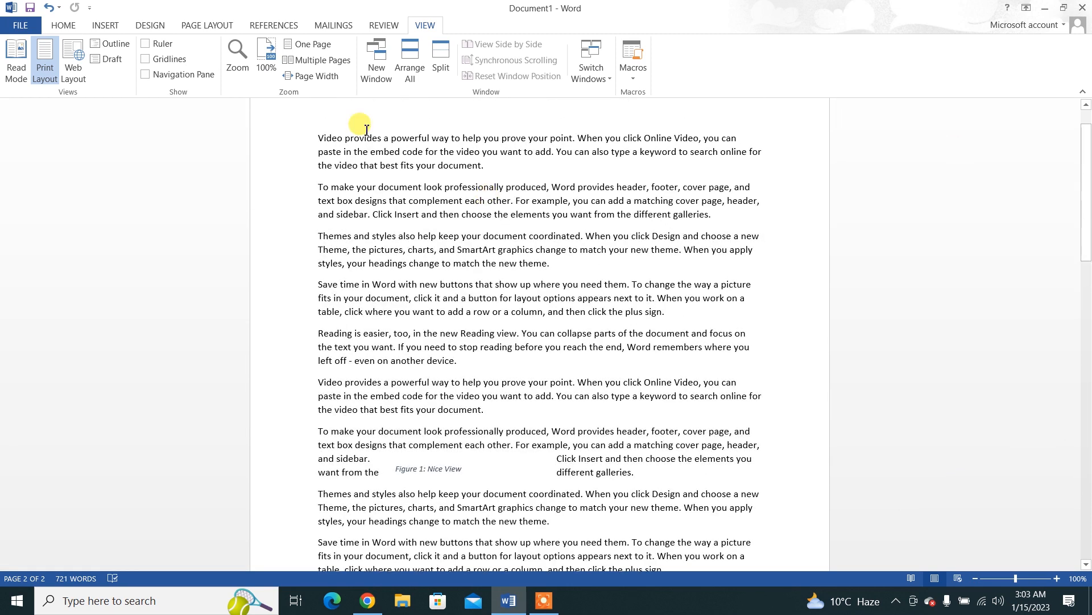
Step: Enlarge the document view to 200% with the Zoom dialog and return it to 100%
left_click(251, 67)
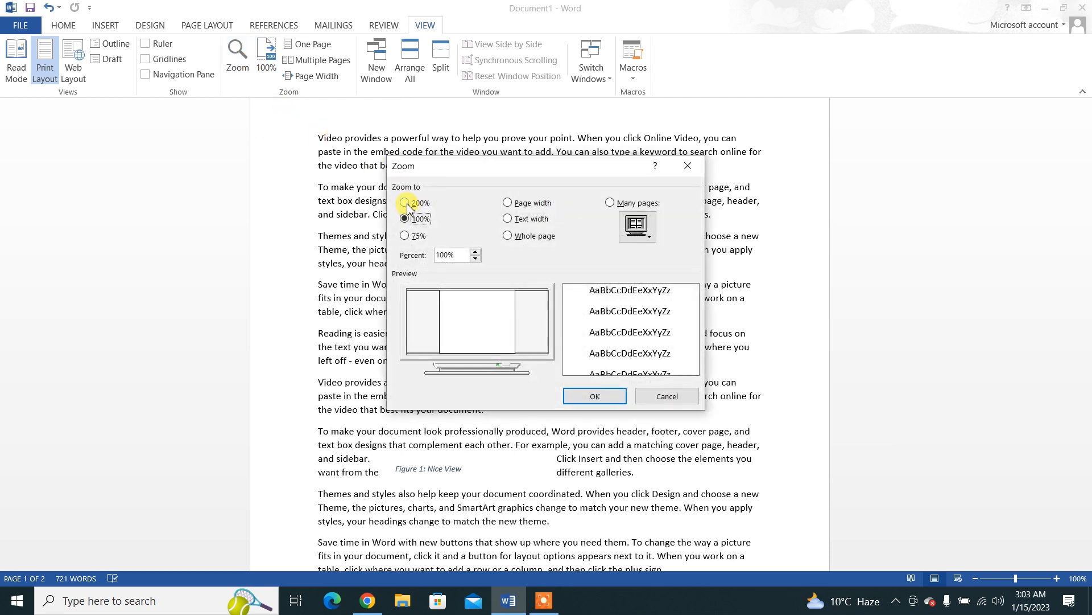
left_click(405, 204)
left_click(588, 399)
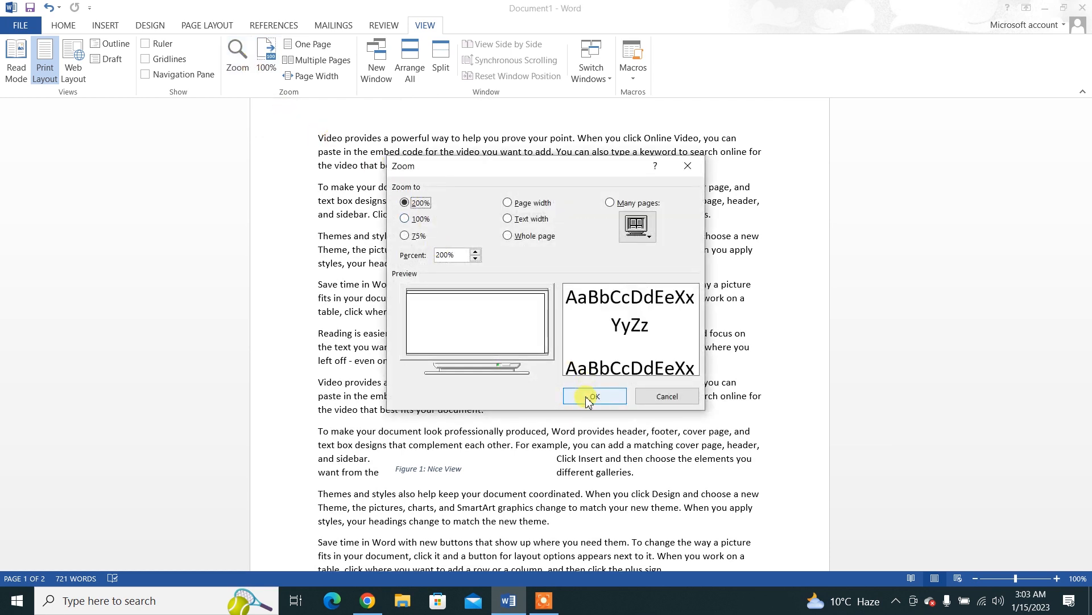
left_click(268, 64)
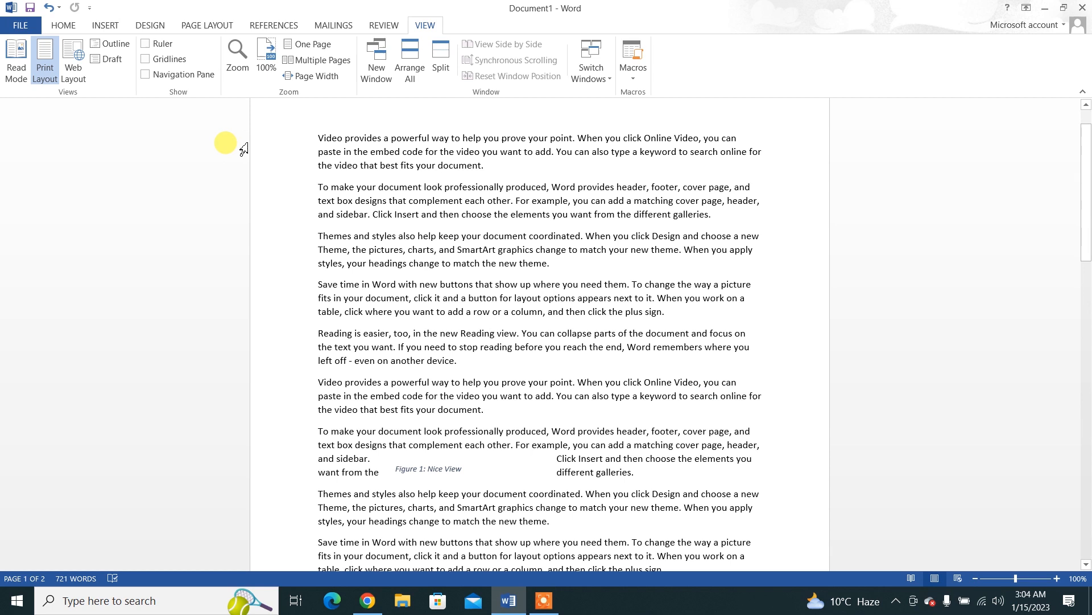
Step: Show the document as multiple pages, as one page, and fitted to page width
left_click(296, 66)
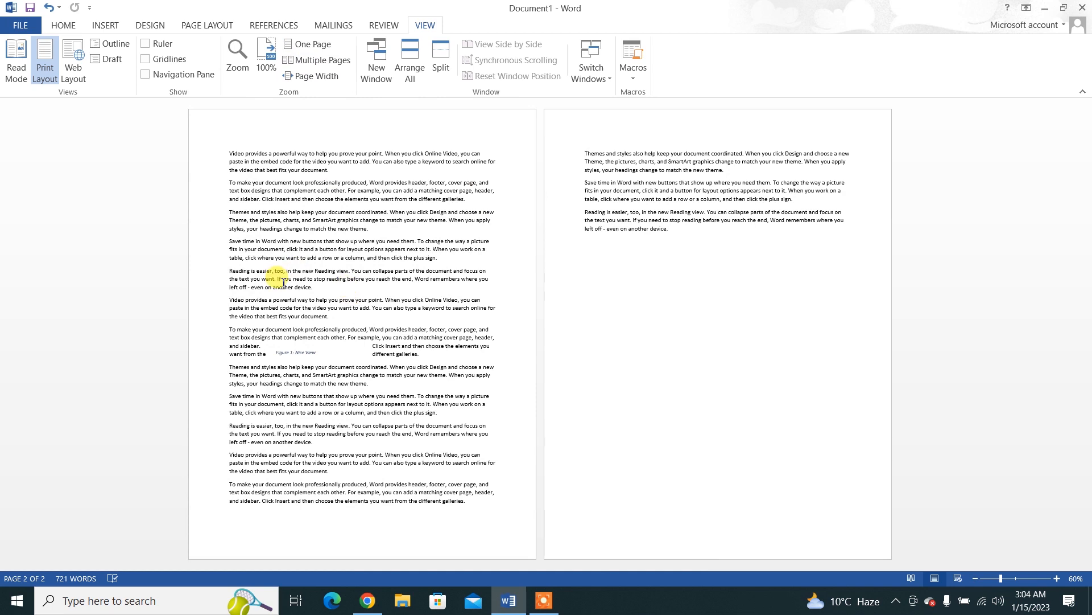
left_click(305, 48)
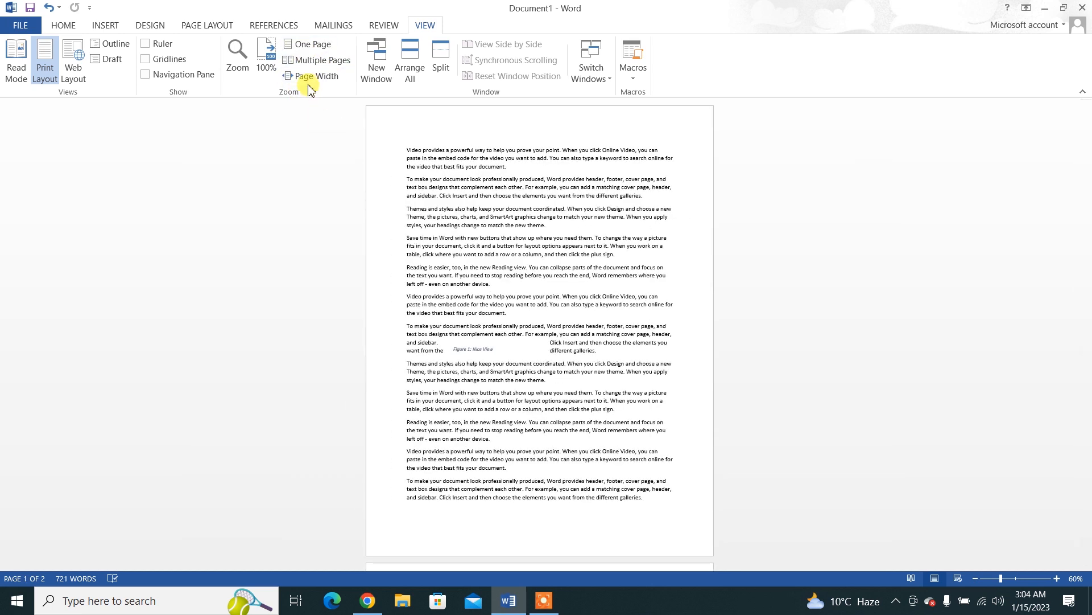
left_click(310, 78)
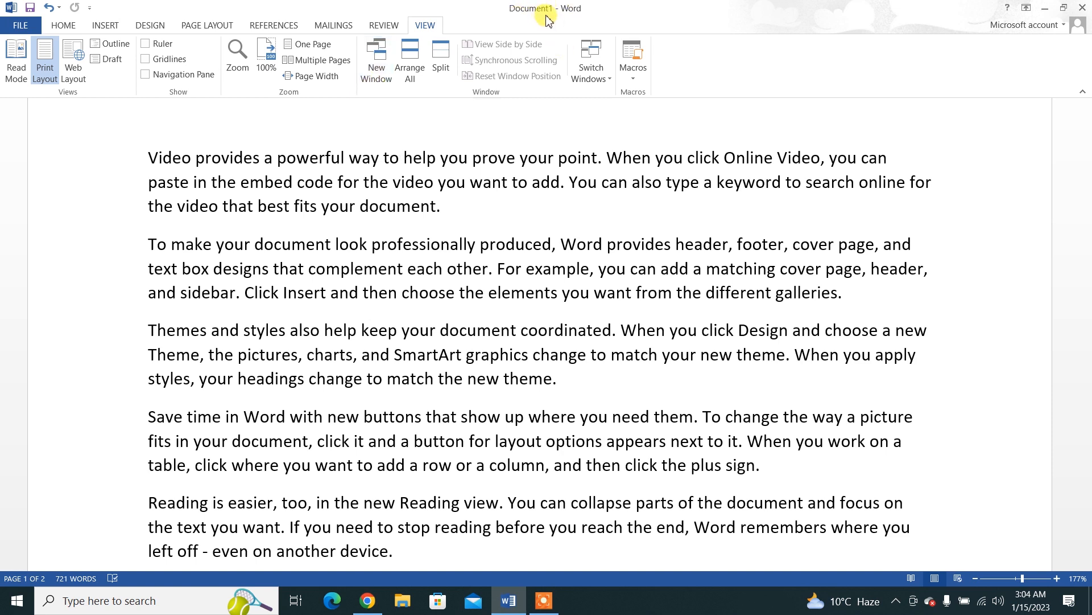
Step: Open a second window of the document, arrange both windows on screen, and place the cursor at the start of the text in Document1:2
left_click(379, 67)
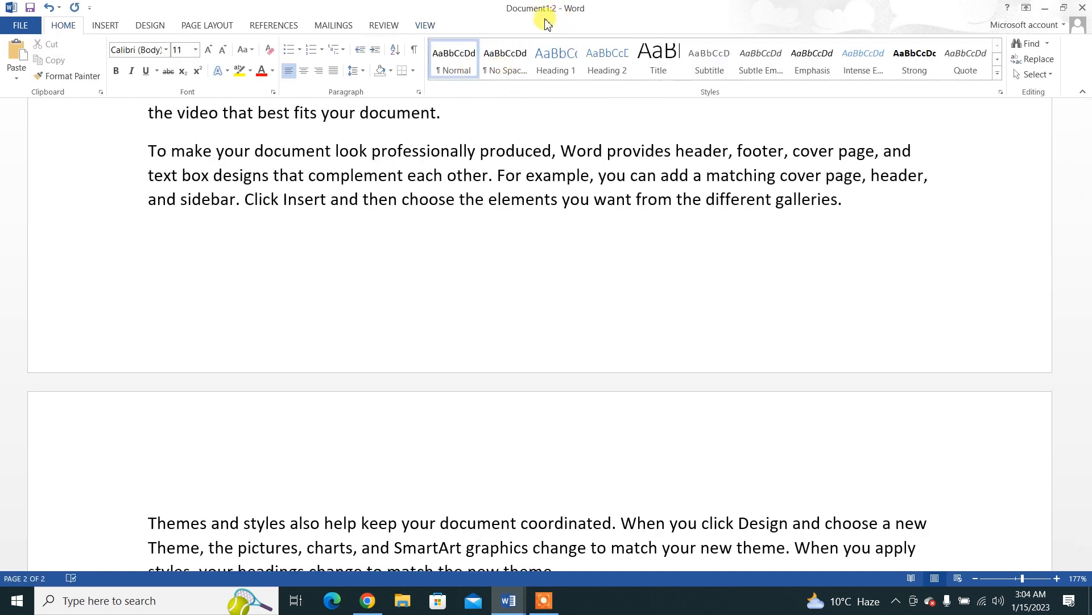
key("alt+Tab")
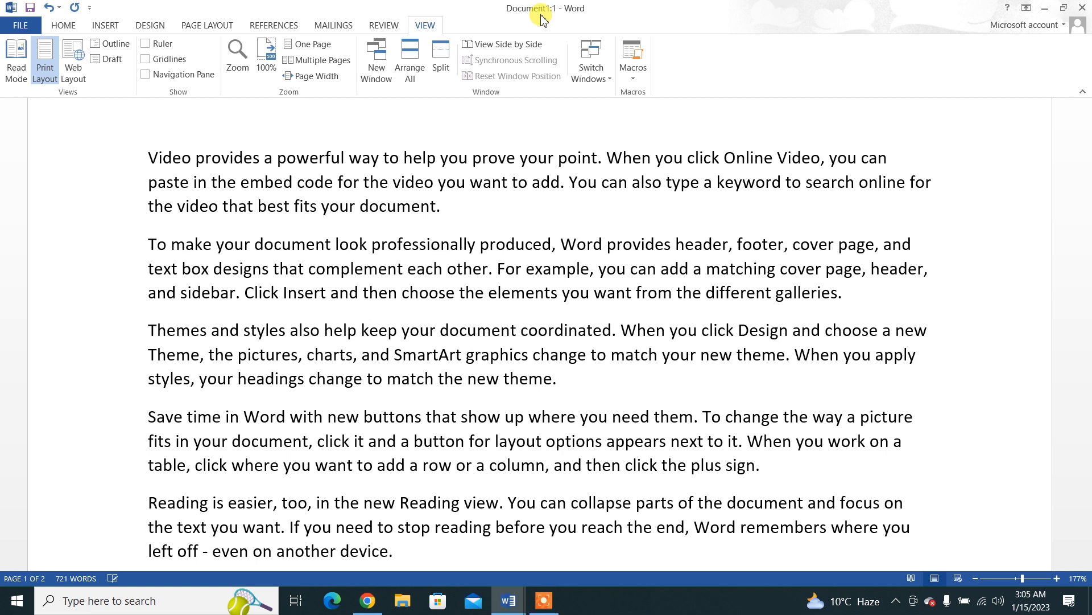
left_click(410, 71)
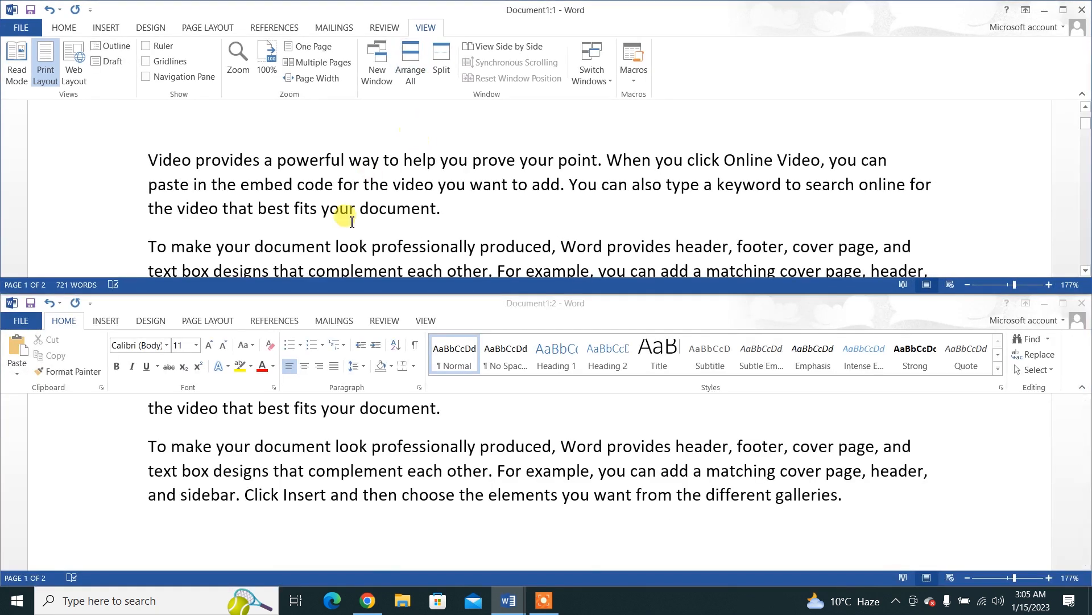
left_click(976, 465)
left_click_drag(1086, 477, 1085, 408)
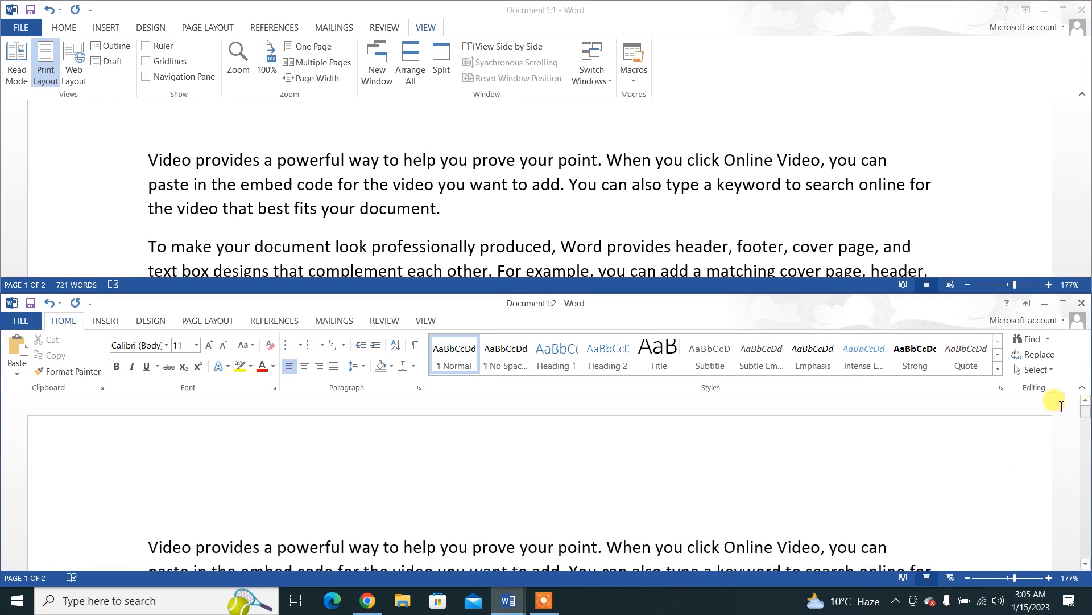
left_click(149, 545)
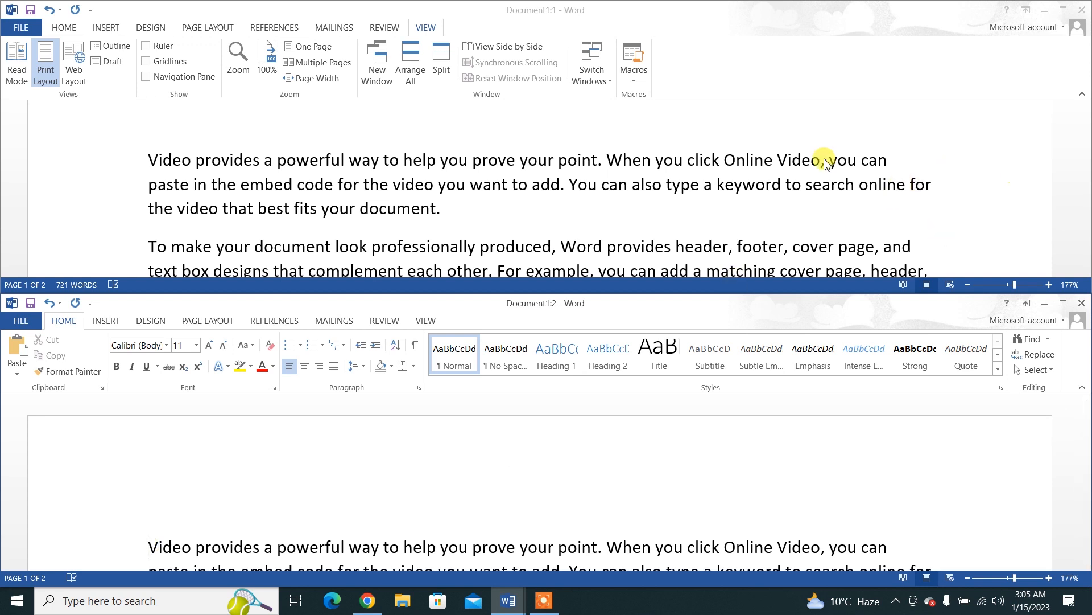
Step: Add "Hello How are you ?" as a separate paragraph at the start of the document in the Document1:1 window
left_click(152, 157)
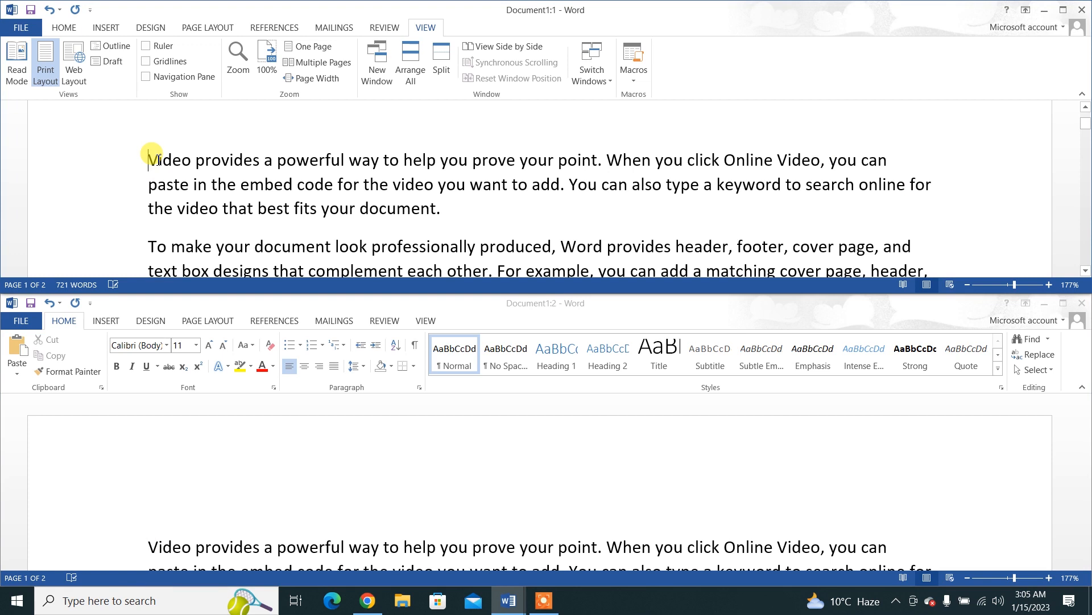
type("Hello ")
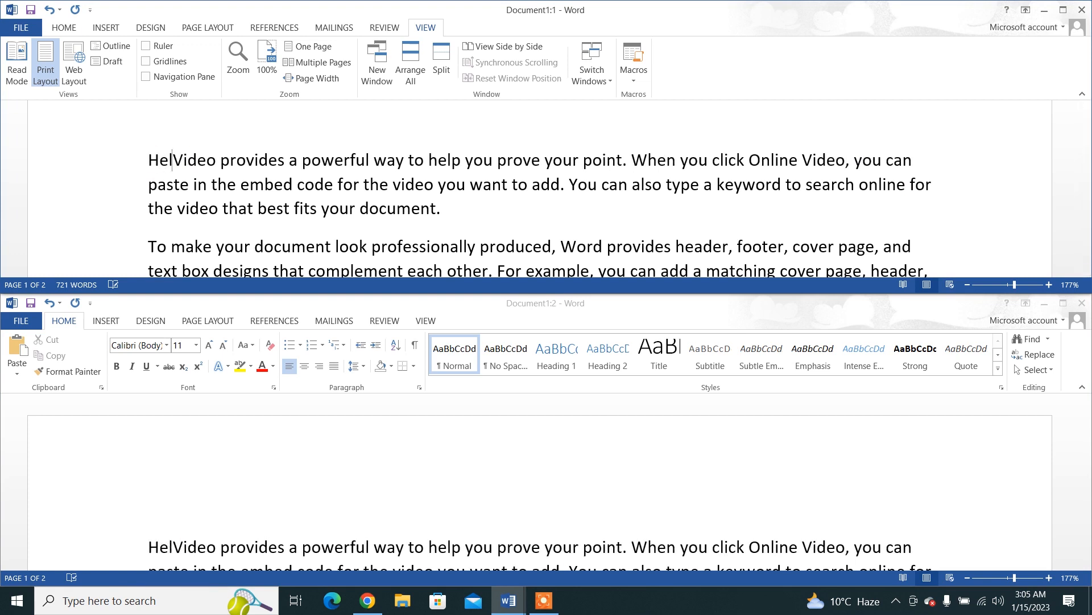
type("How are you")
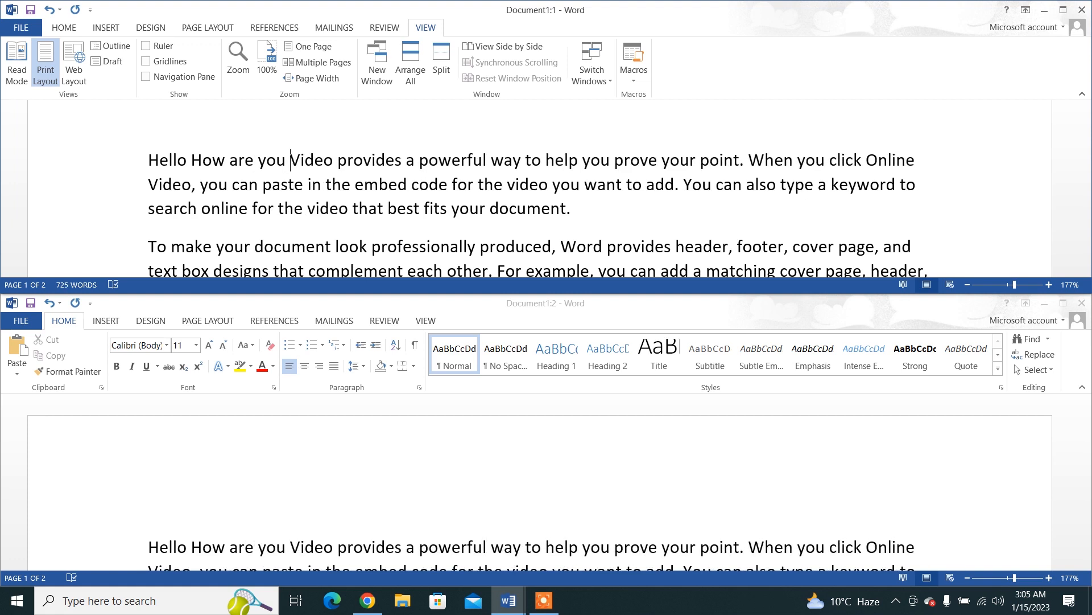
type(" ?>")
key("BackSpace")
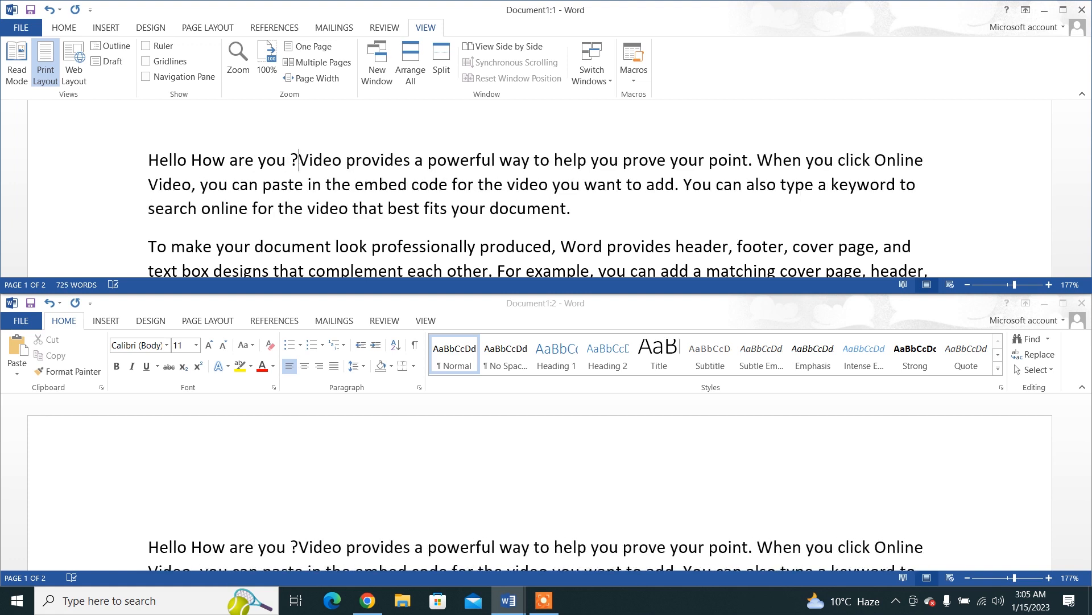
key("Return")
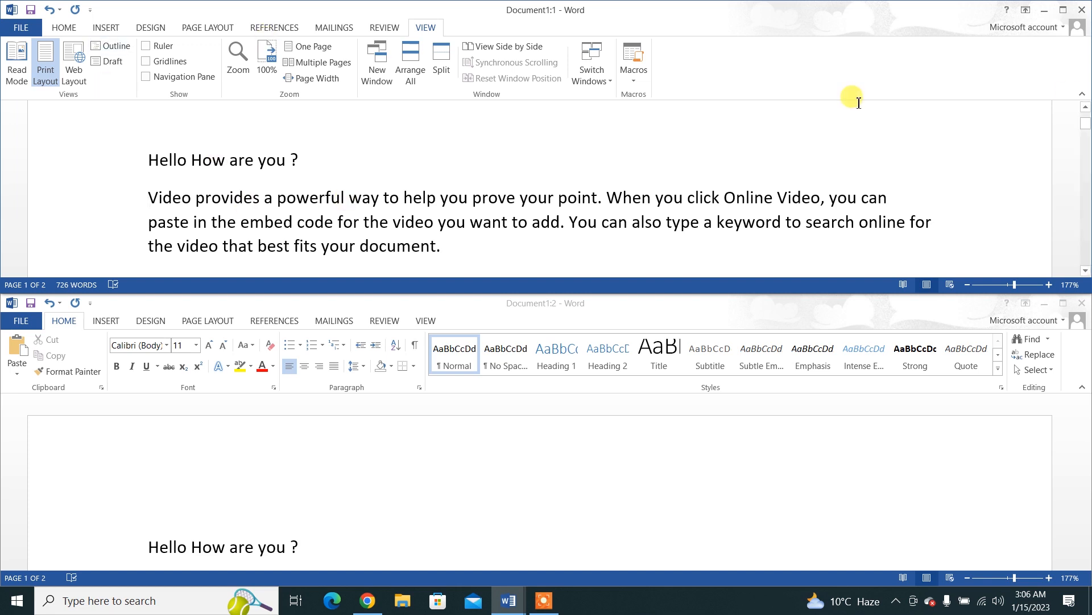
Step: Maximize the Document1:1 window, split it into two panes, and show the start of the document in both
left_click(1063, 9)
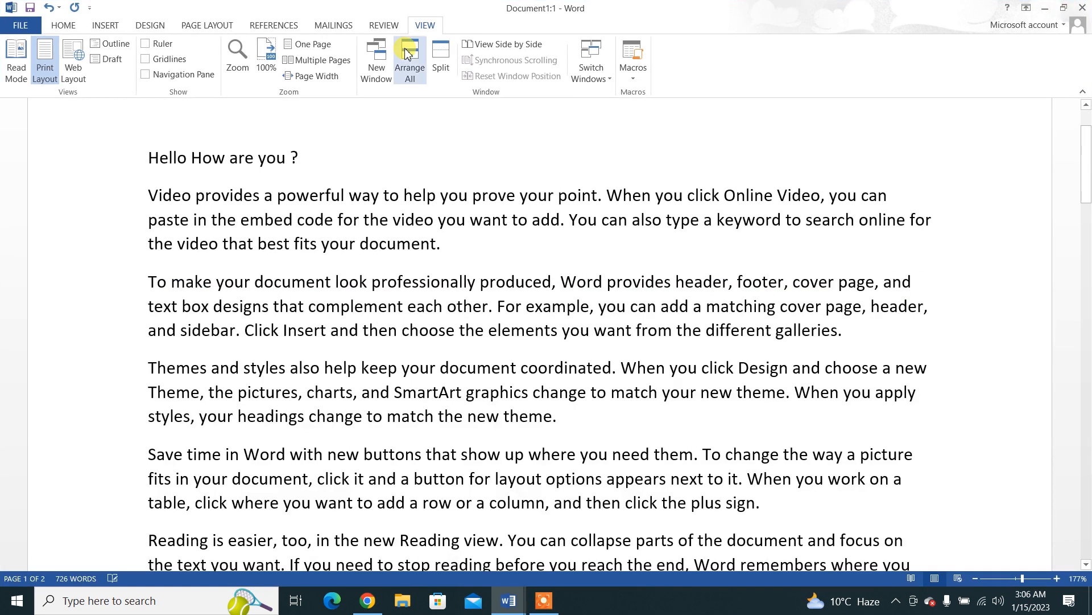
left_click(447, 74)
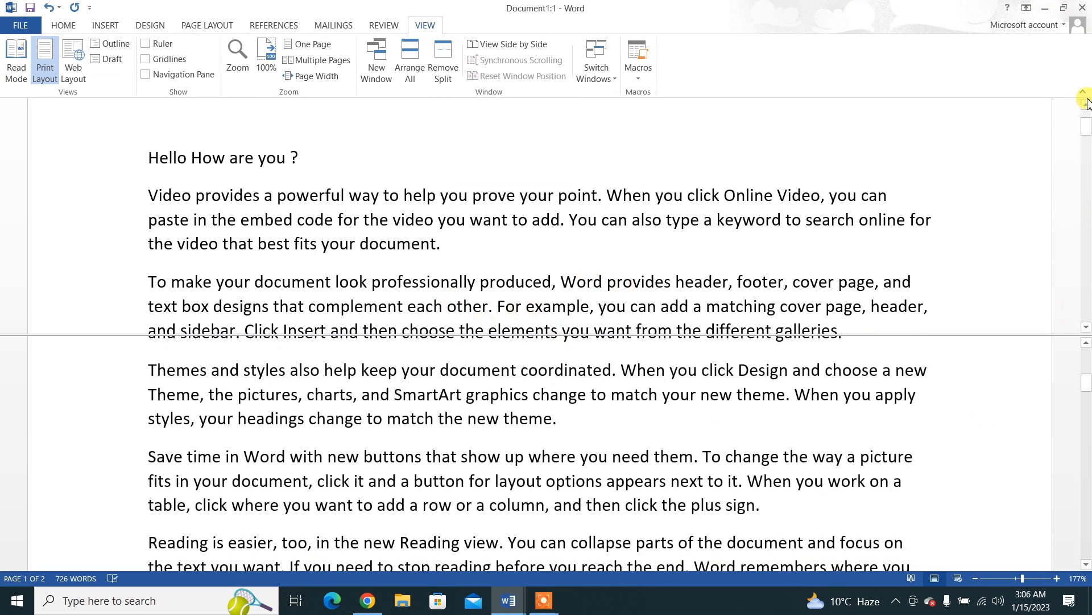
left_click_drag(1088, 134, 1088, 134)
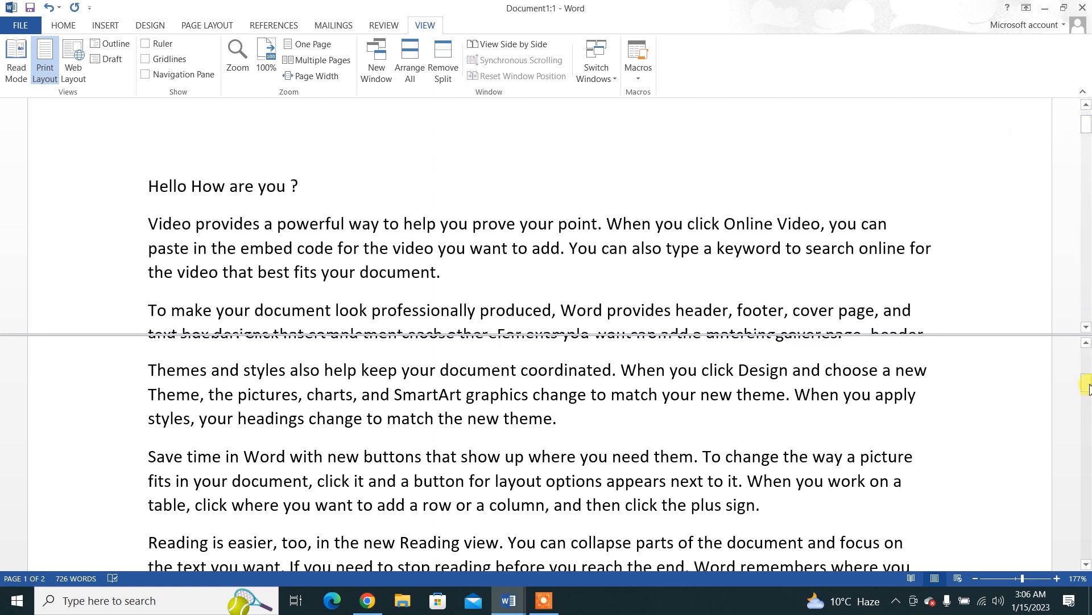
left_click_drag(1088, 384, 1088, 356)
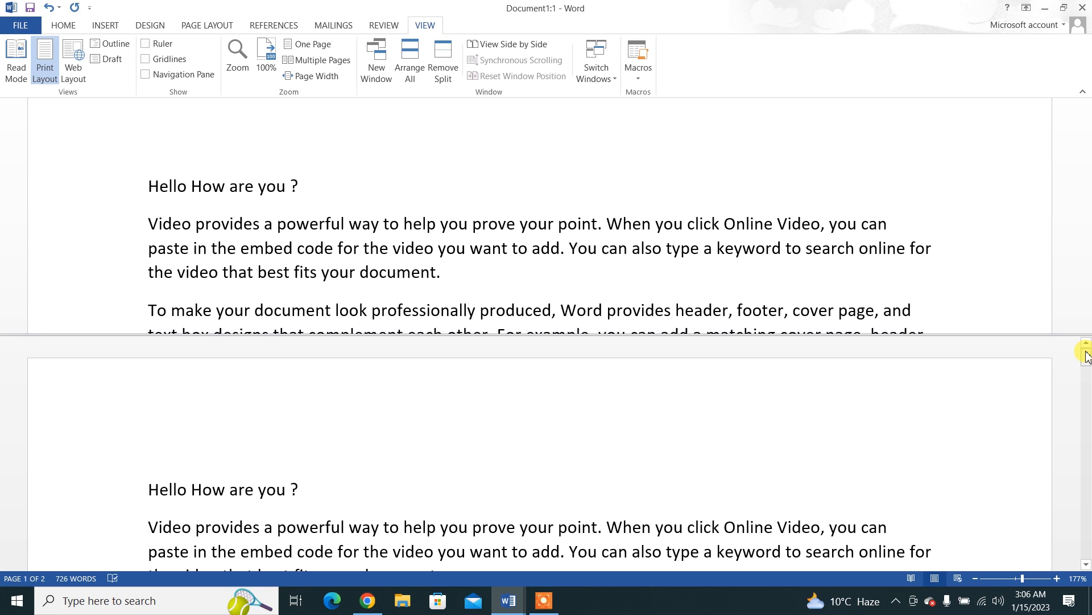
Step: Insert "Like main yahan kuch bhi Enter Kar raha hon" at the start of the second paragraph and remove the window split
left_click(149, 229)
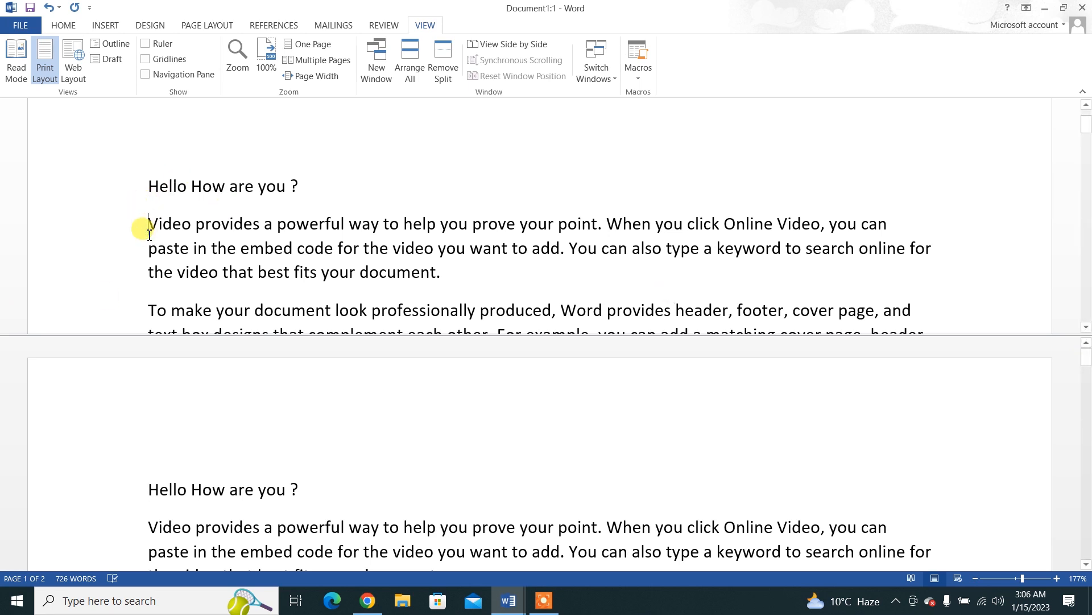
type("Like main ya")
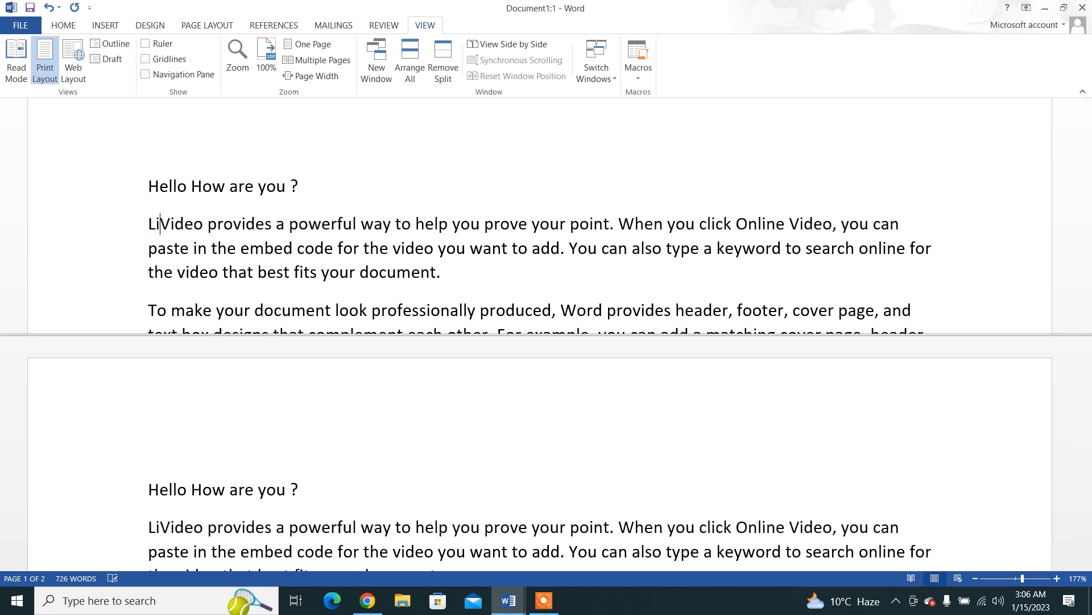
type("han kuch bh")
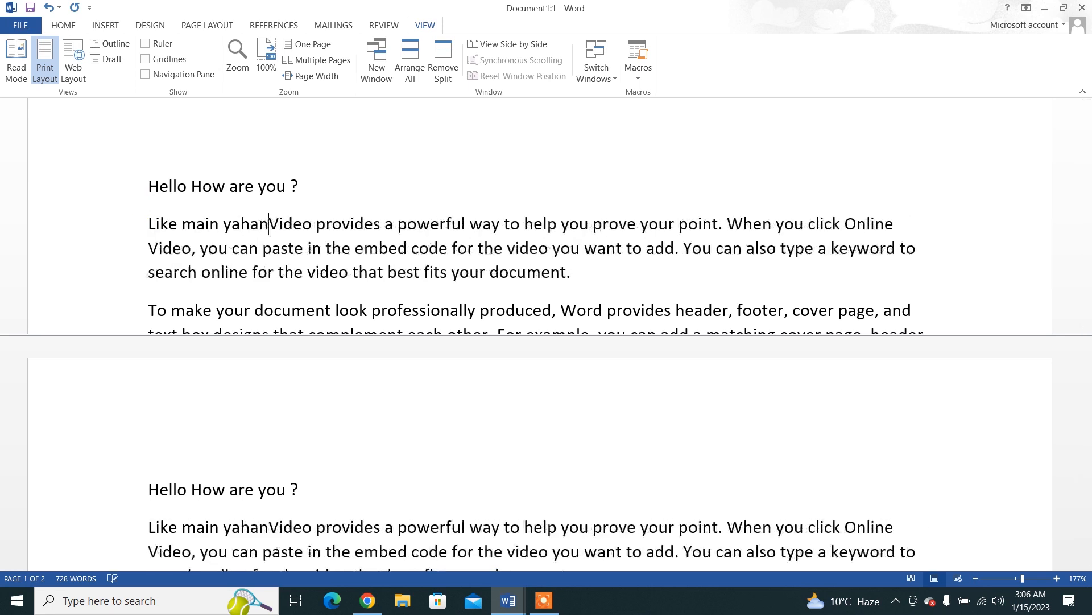
type("i Enter Ka")
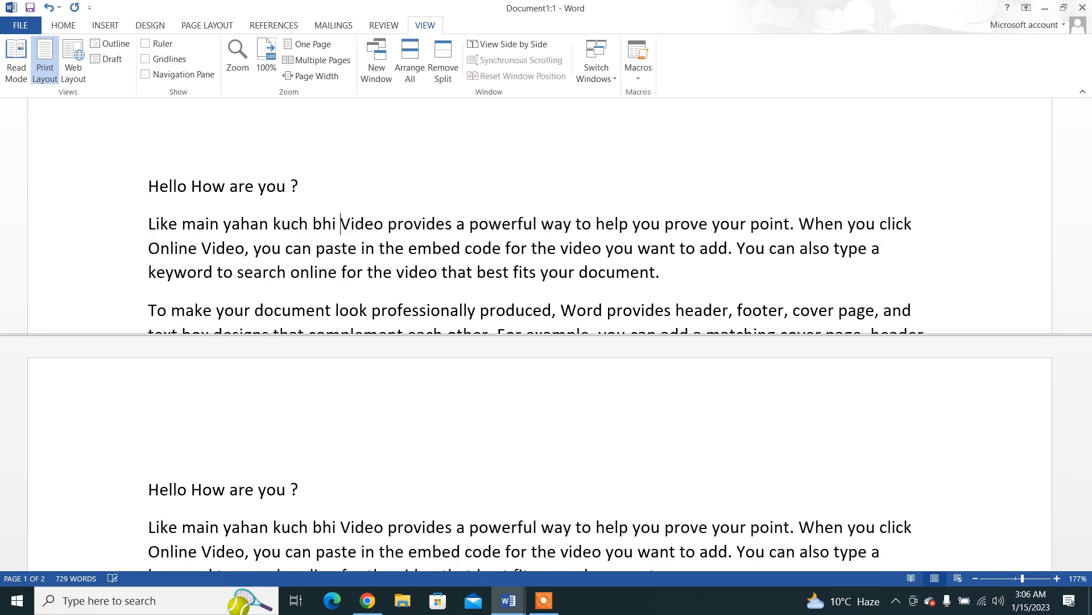
type("r raha hon")
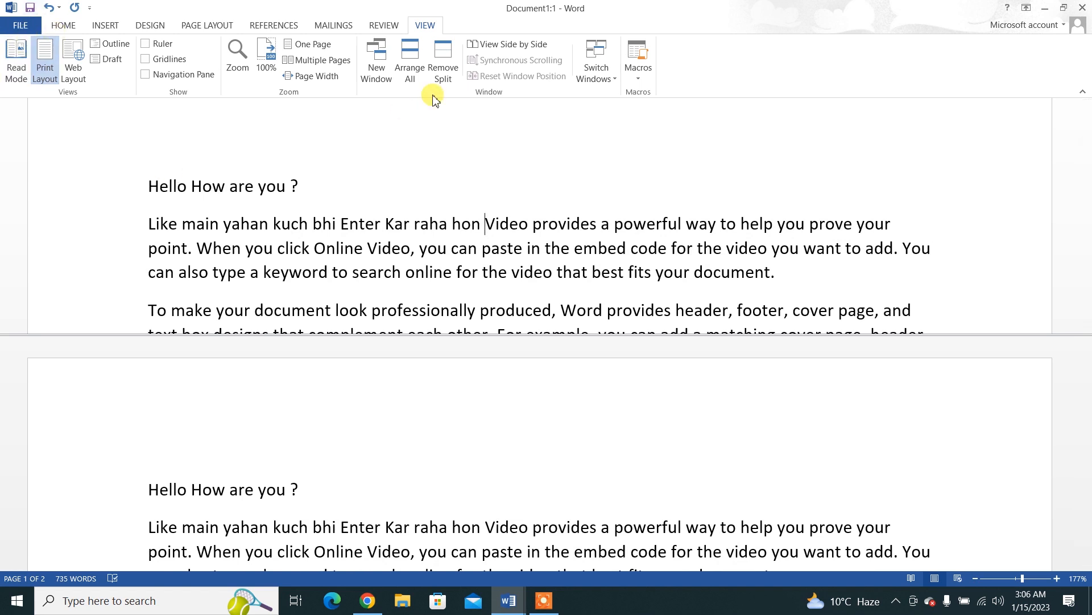
left_click(440, 62)
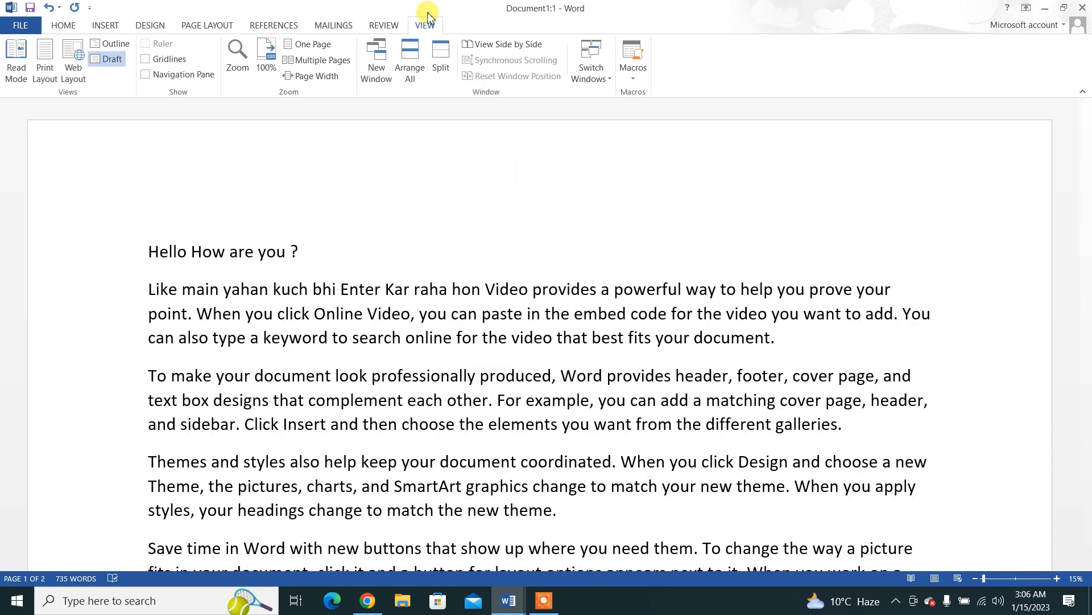
Step: View both document windows side by side, maximize Document1:1, reset the window positions, and maximize Document1:1 again
left_click(479, 43)
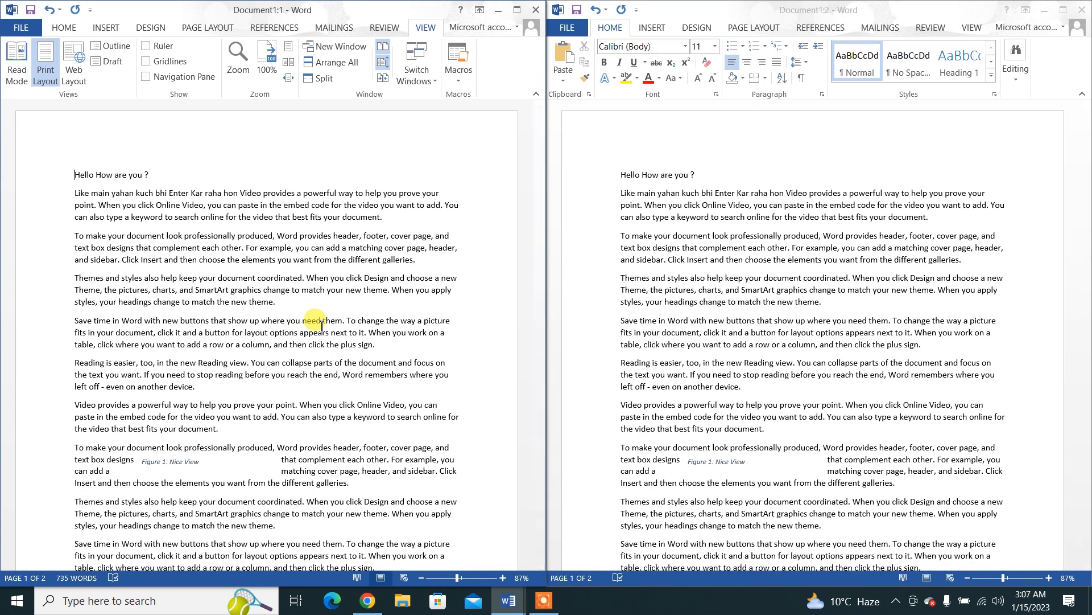
left_click(521, 12)
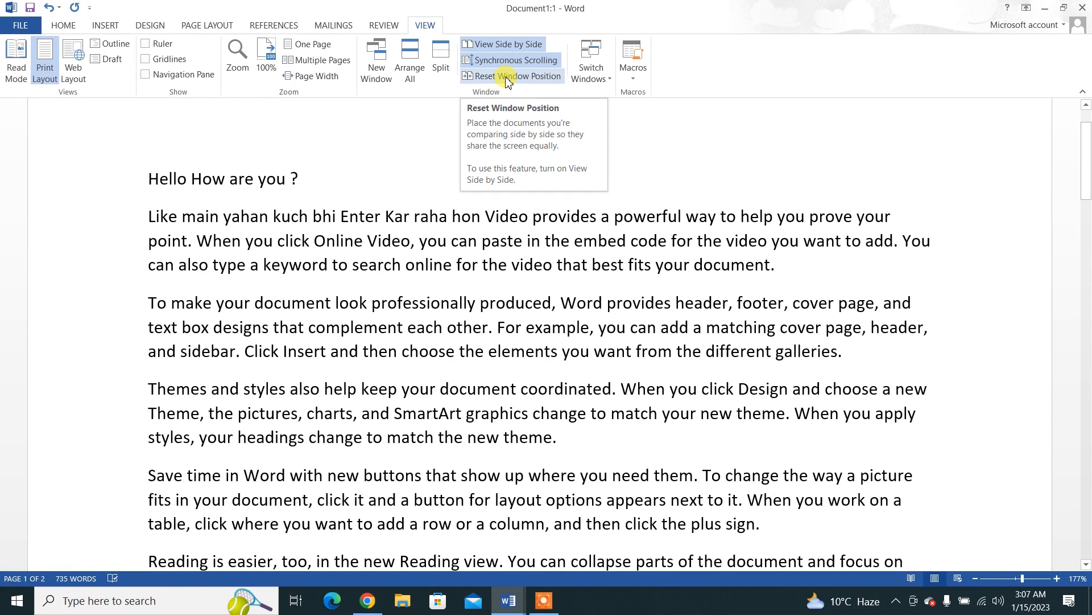
left_click(508, 81)
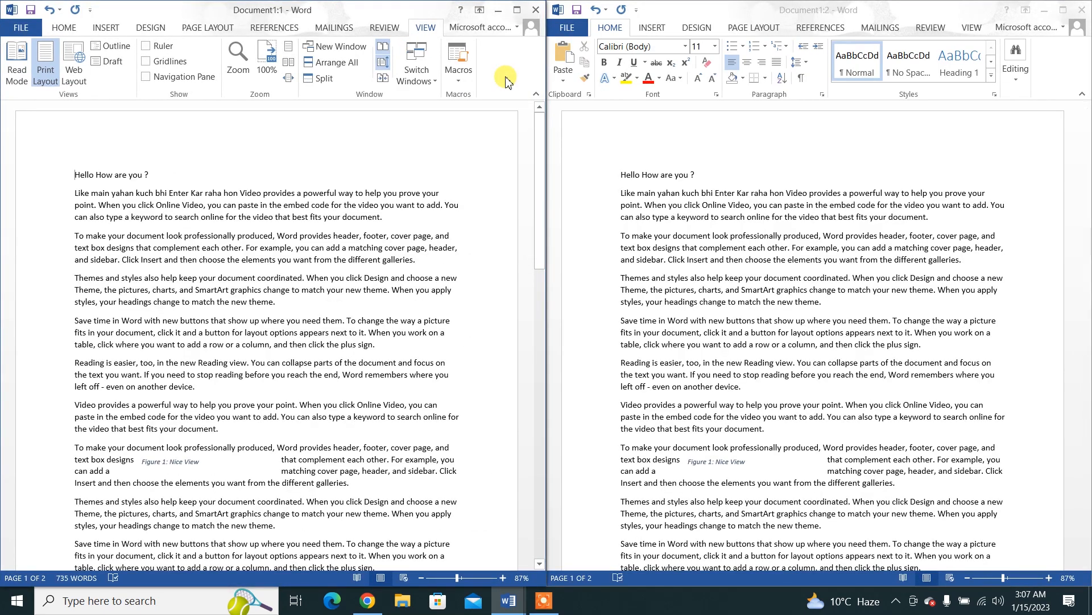
left_click(517, 10)
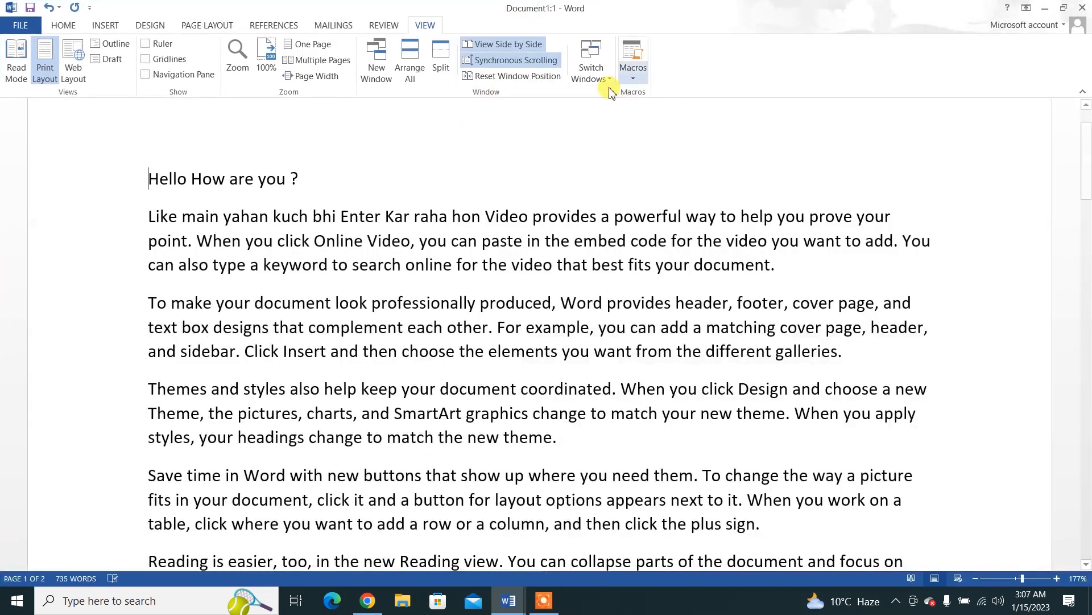
Step: Switch to the Document1:2 window and back to Document1:1 with Switch Windows
left_click(586, 79)
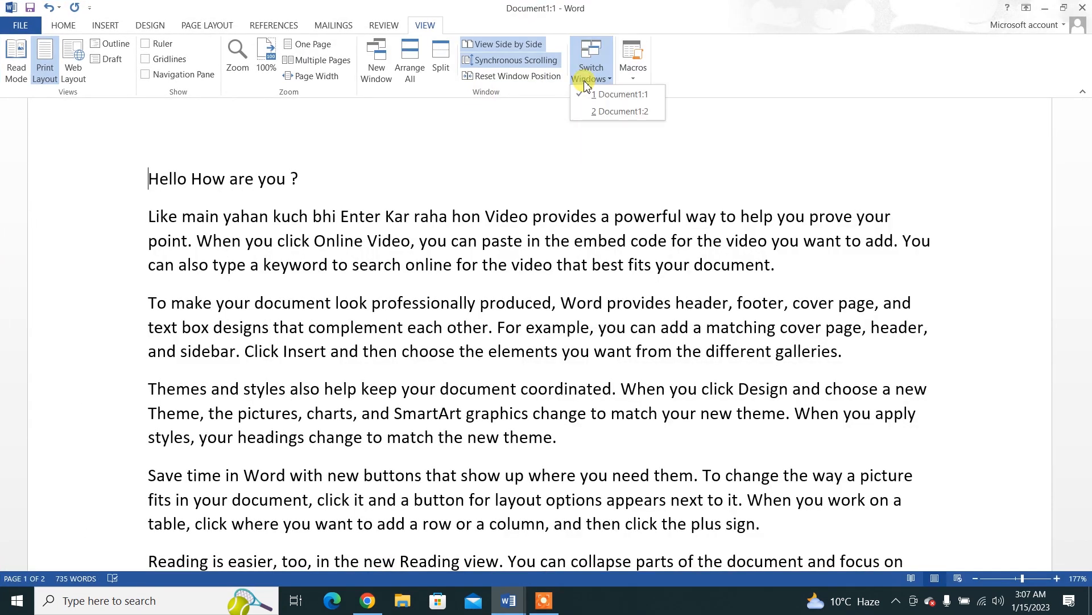
left_click(595, 111)
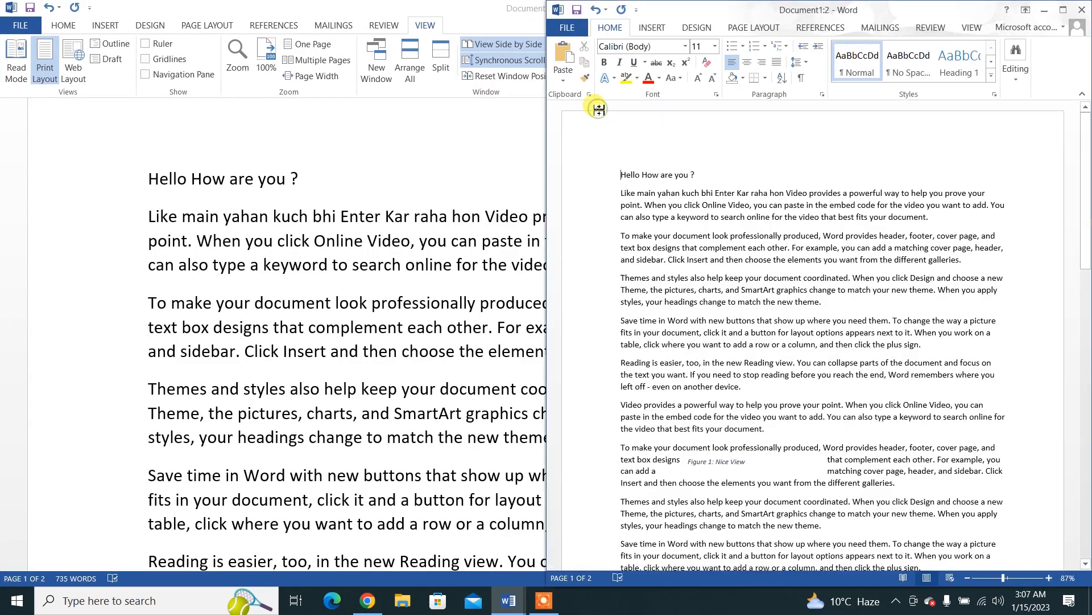
left_click(969, 29)
left_click(960, 87)
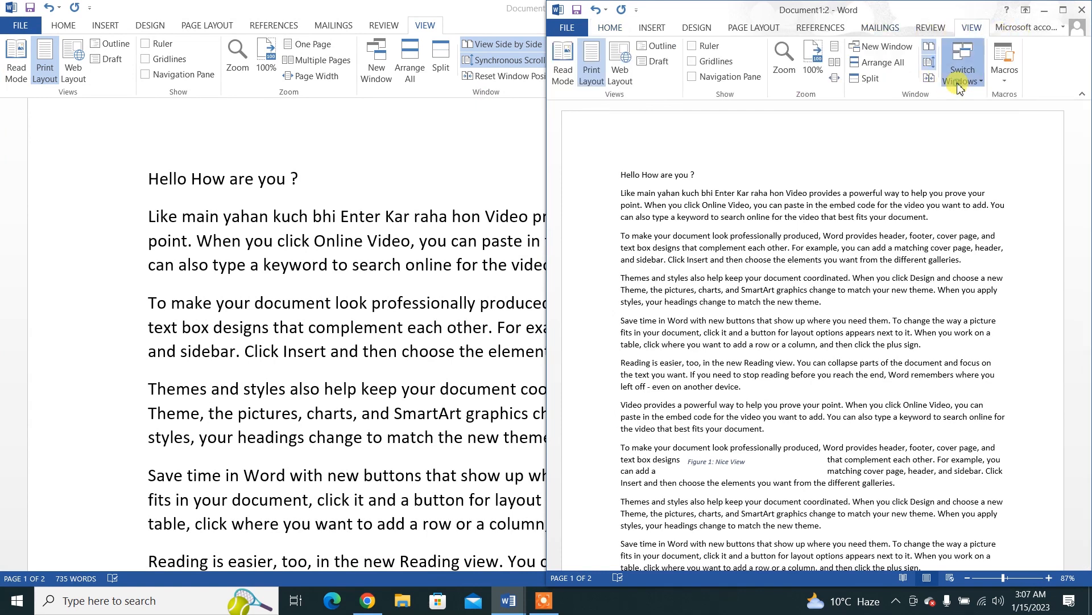
left_click(969, 101)
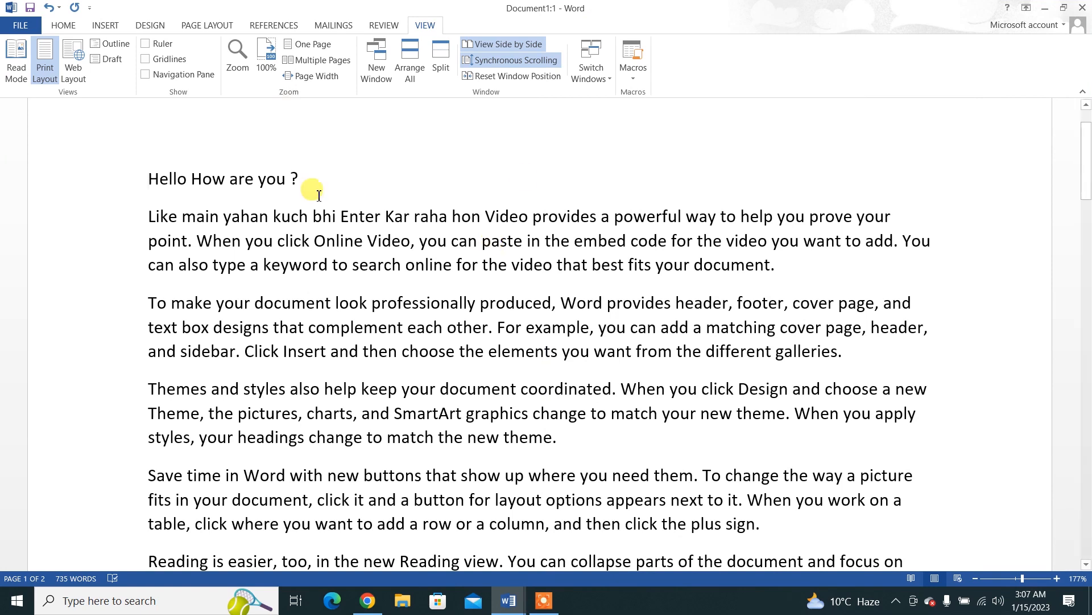
Step: Delete the entire content of the document
key("ctrl+a")
key("Delete")
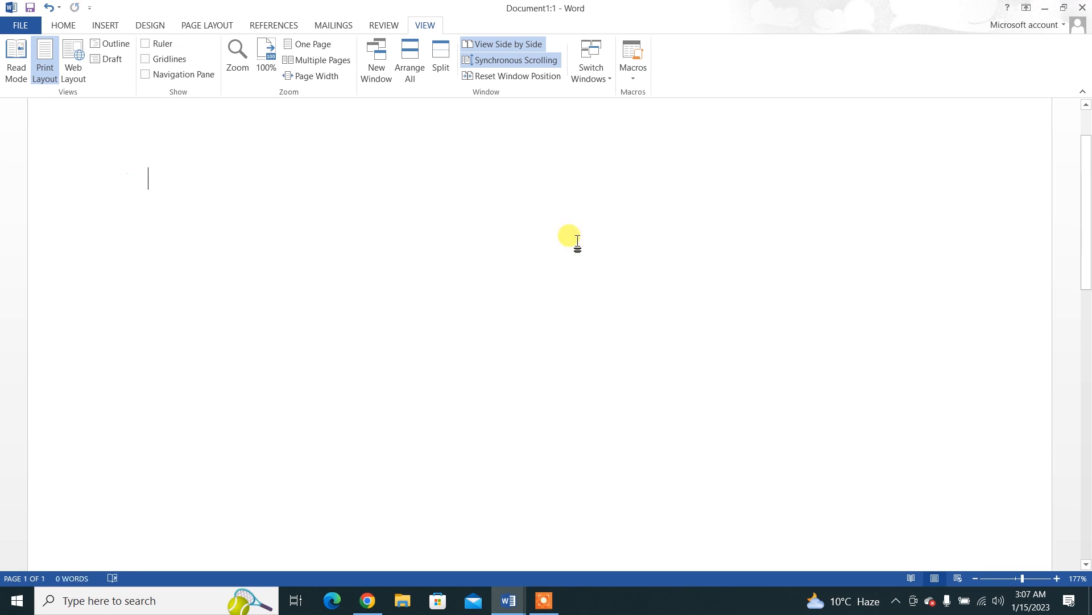
Step: Start recording a macro named Macroni, stored in All Documents (Normal.dotm)
left_click(632, 79)
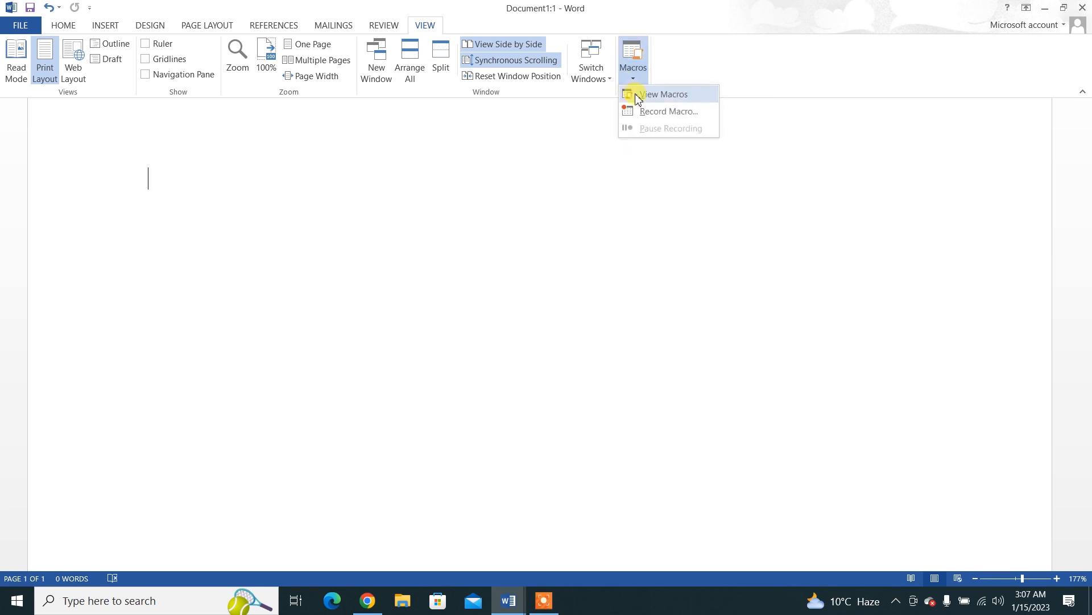
left_click(646, 110)
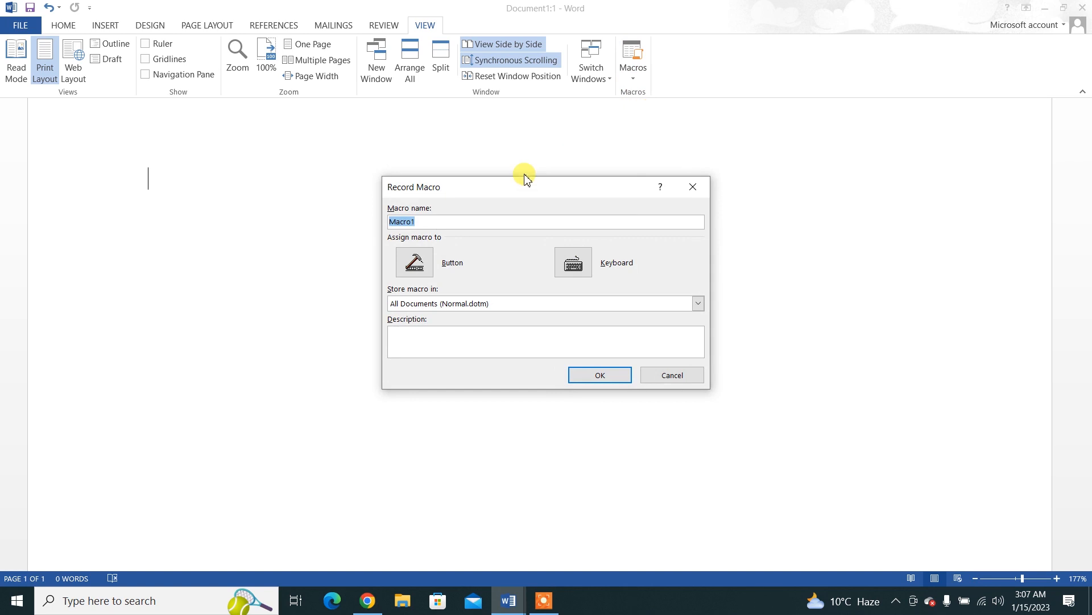
type("Macroni")
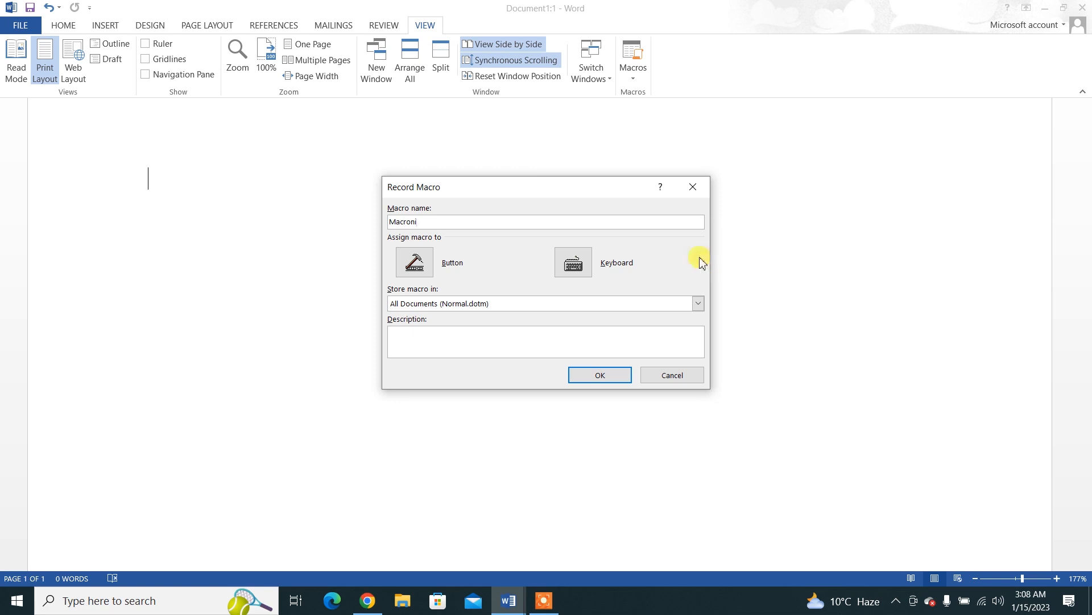
left_click(598, 375)
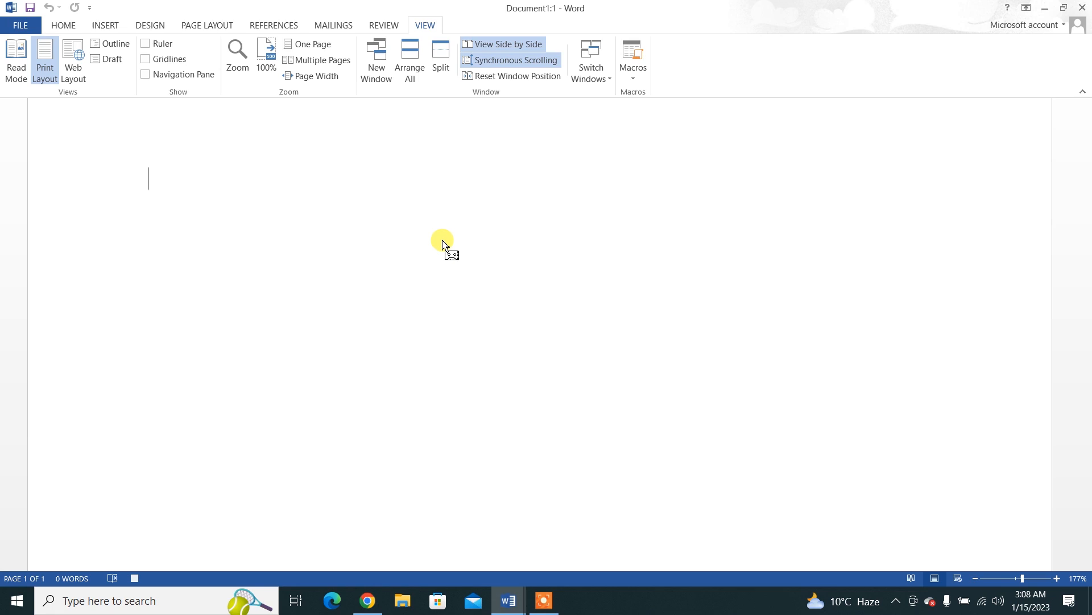
Step: Enter filler text such as "asdas", "d", "asd", "a" and "sd" on separate lines running onto a second page, and stop the macro recording
type("asdas d asd a sd as d asd a sd as d asd  asd")
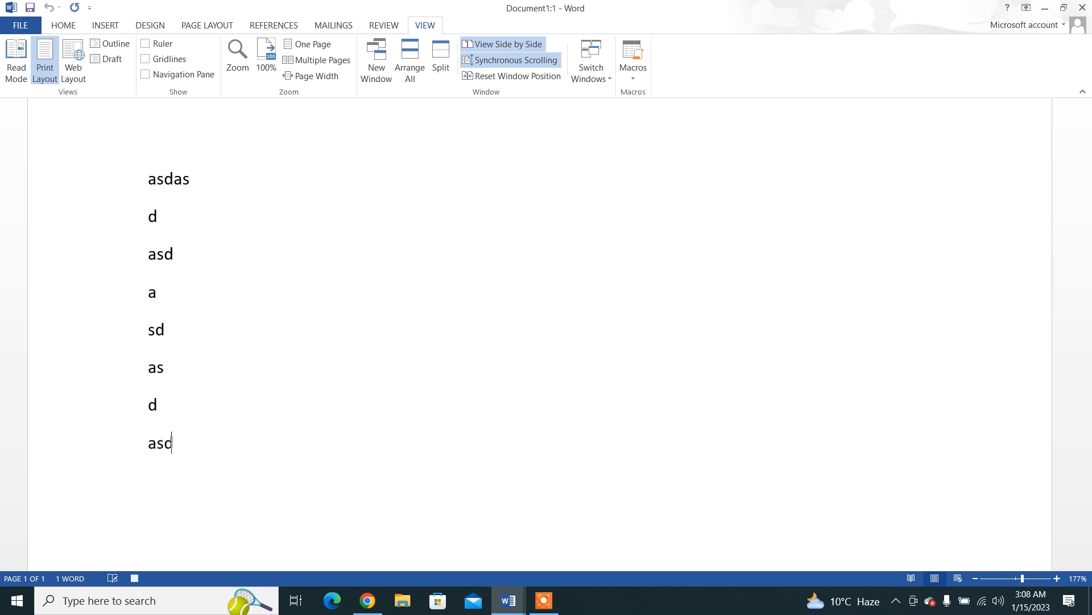
type(" a sd as da sd as d as da ")
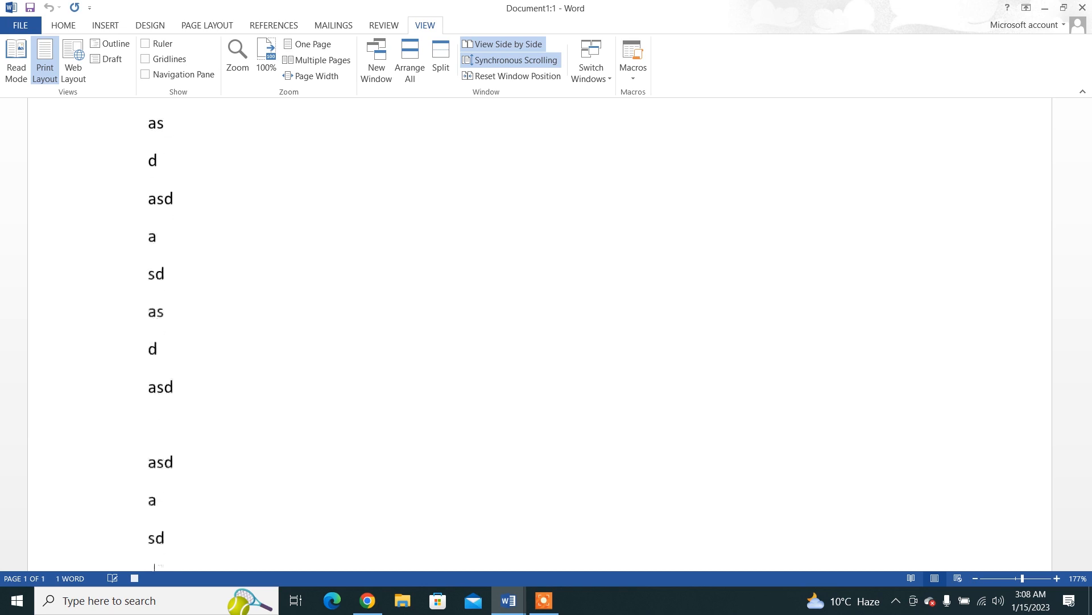
type("sd  as d asd as d asd asd ")
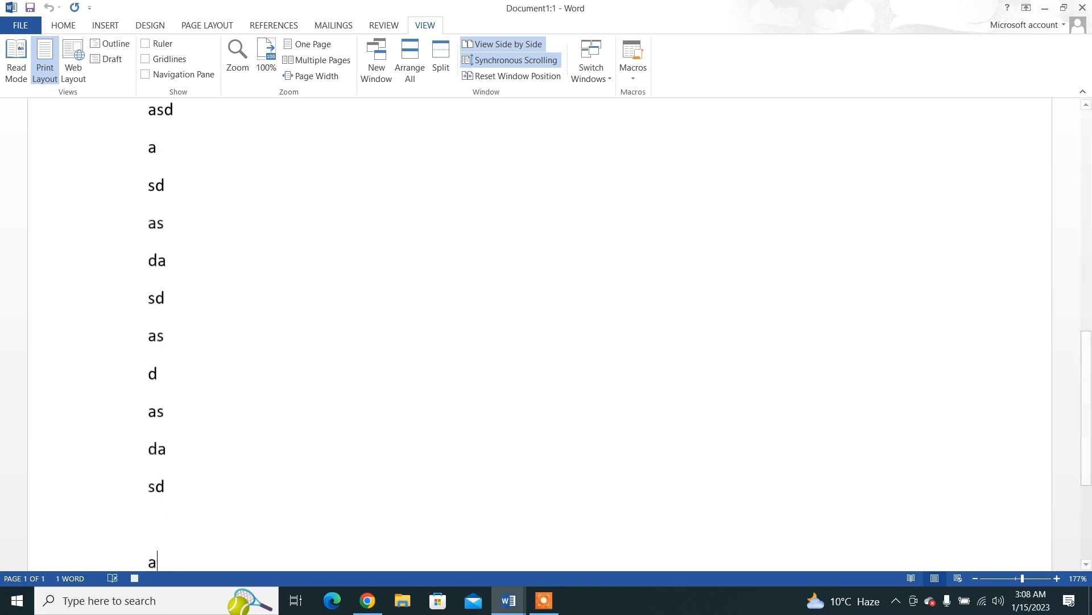
type("as d a")
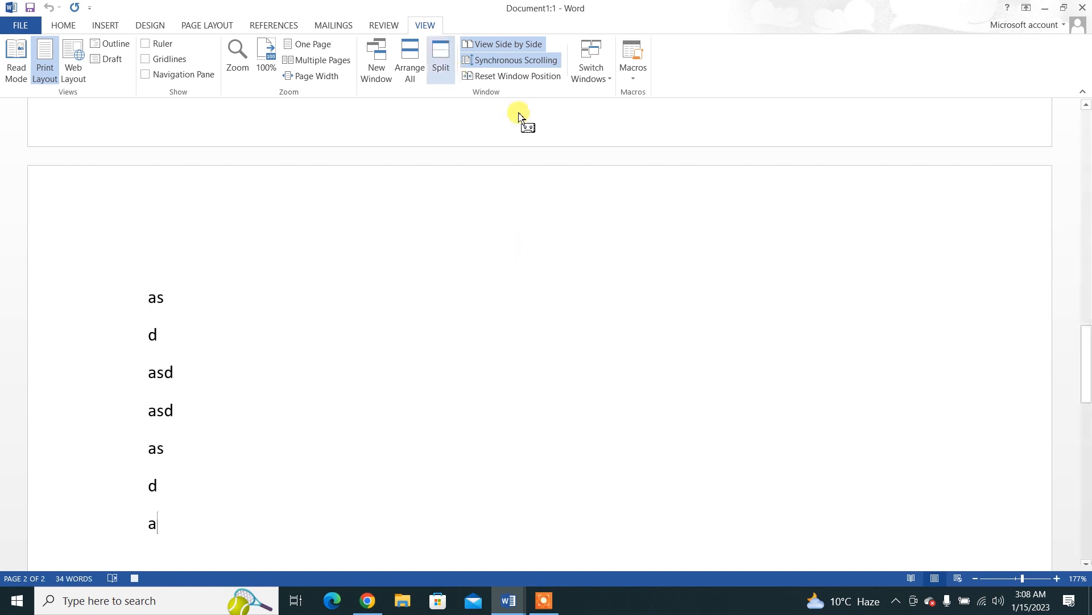
left_click(632, 77)
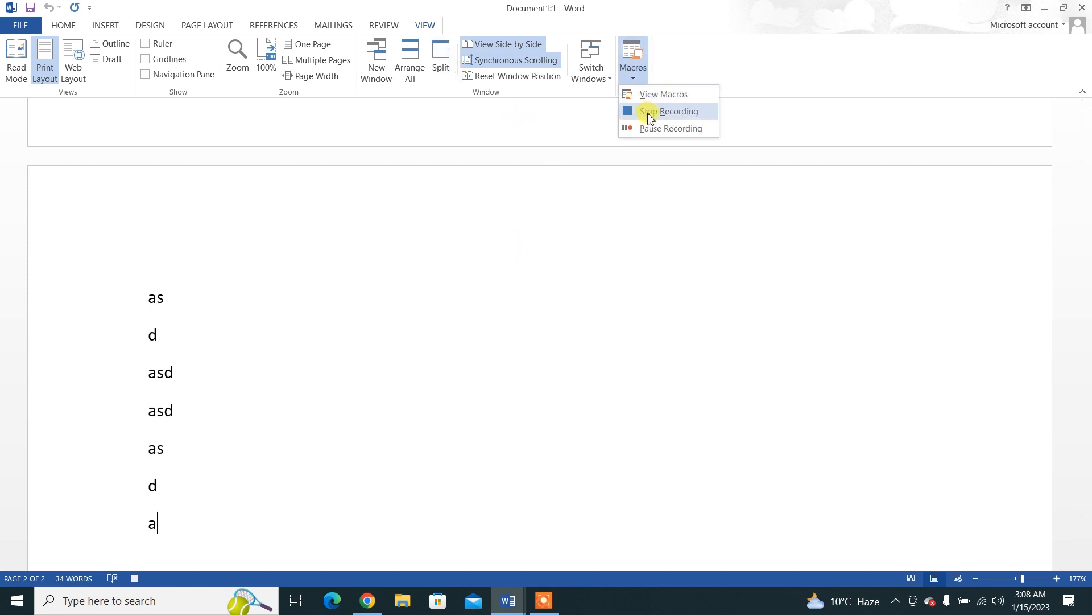
left_click(650, 112)
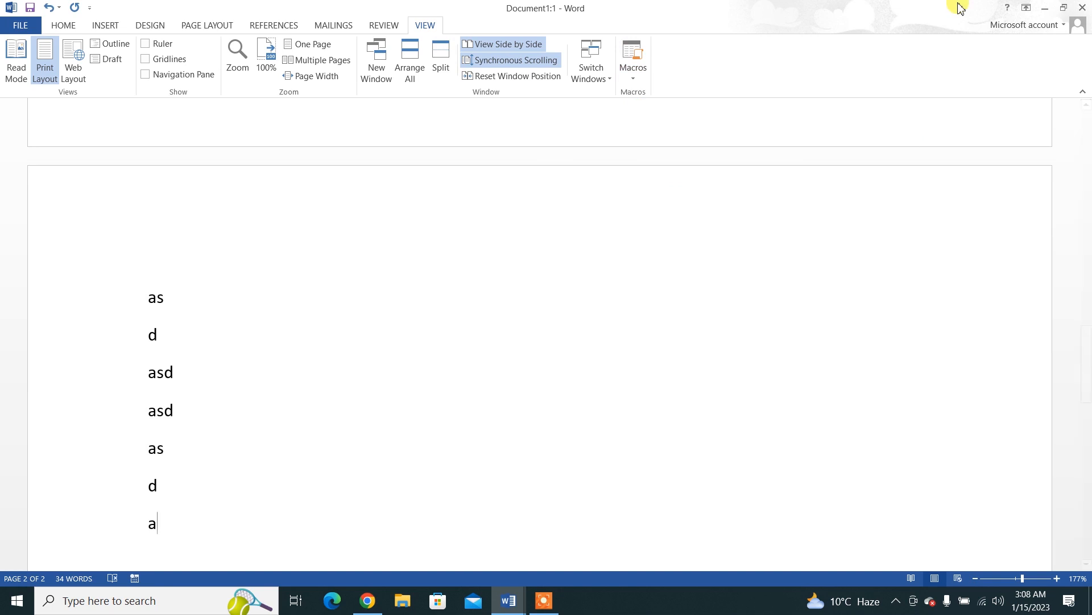
Step: Close the Document1:1 window, maximize the remaining document window, and delete all of its text
left_click(1084, 6)
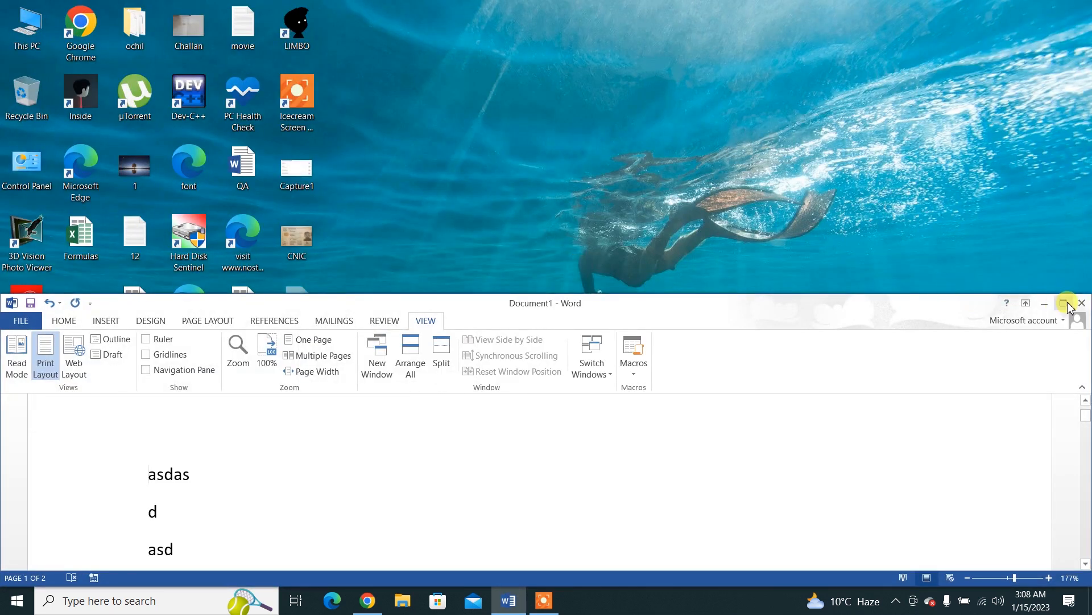
left_click(1062, 304)
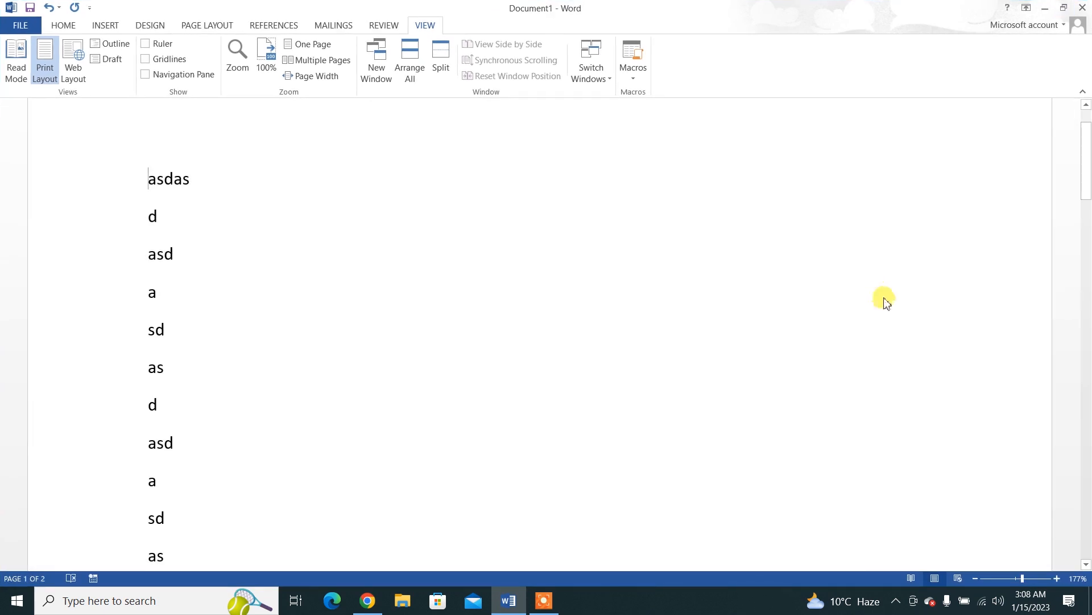
key("ctrl+a")
key("Delete")
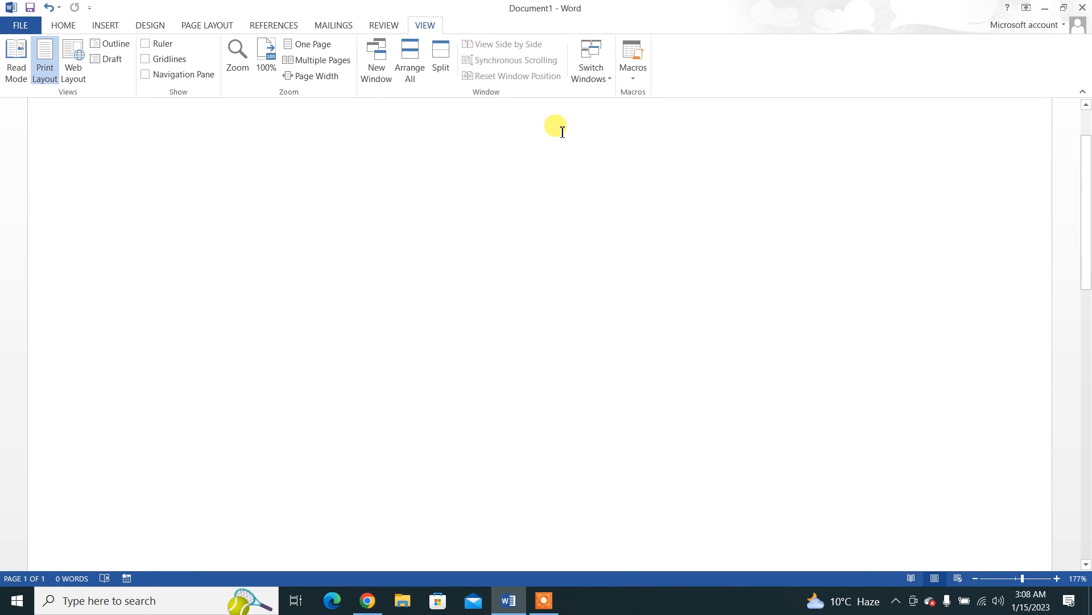
Step: Open the list of available macros and select Macroni
left_click(630, 81)
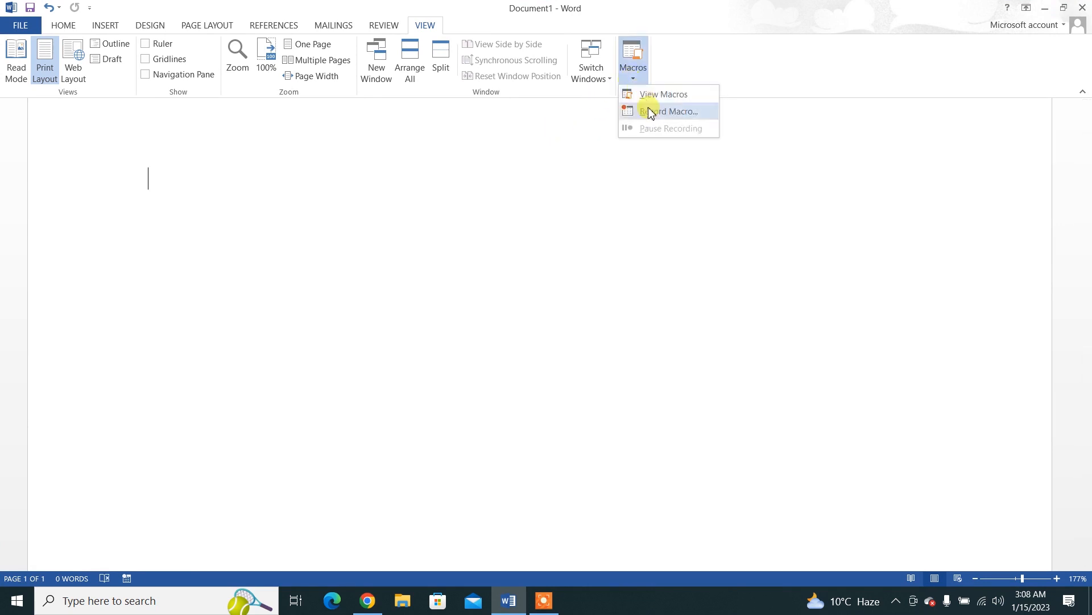
left_click(647, 95)
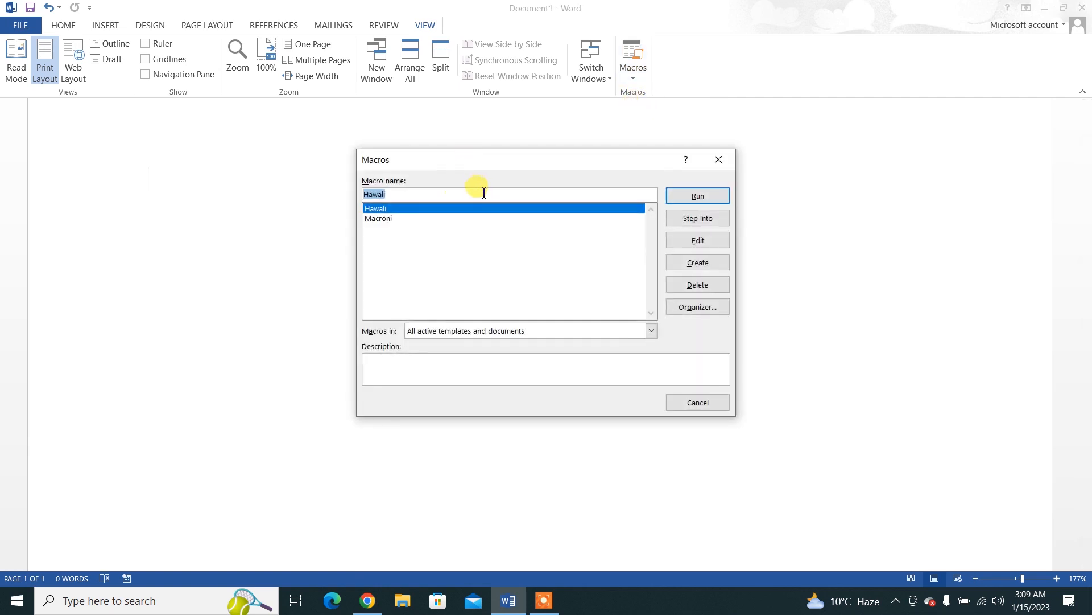
left_click(377, 219)
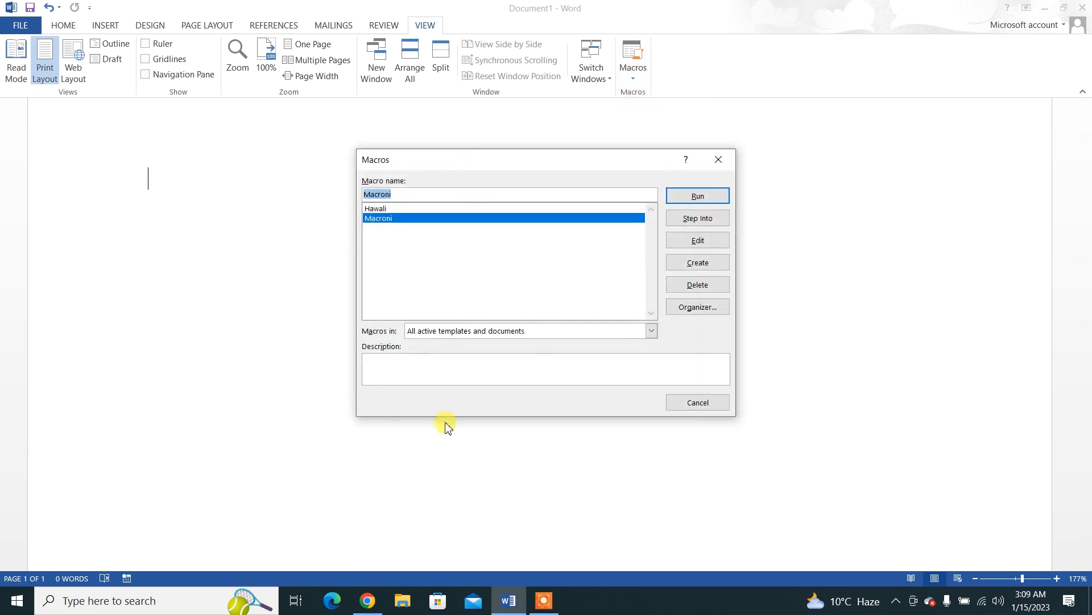
left_click(541, 602)
left_click(718, 584)
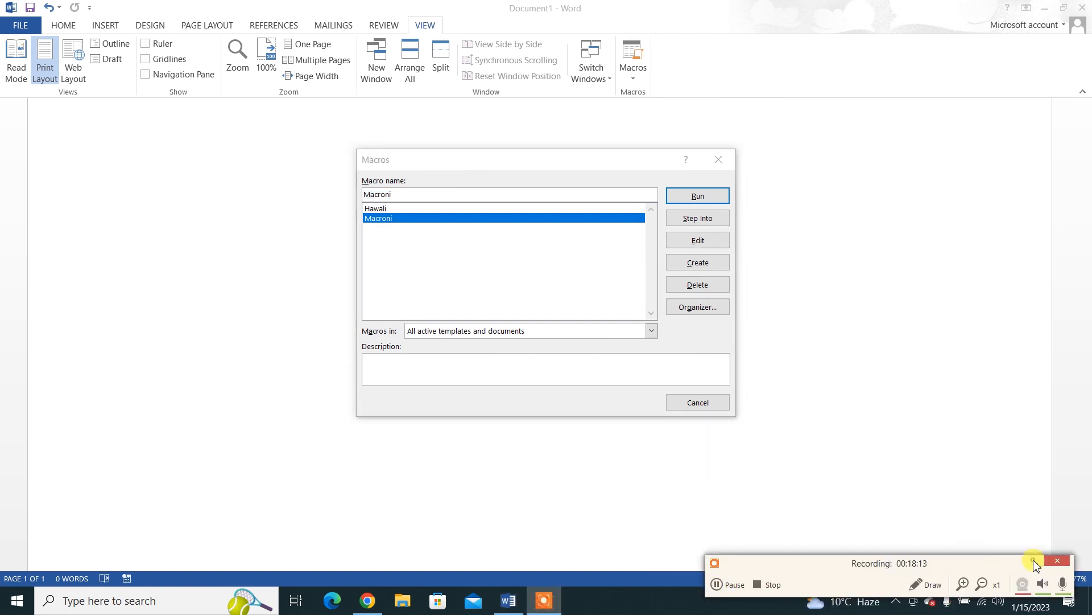
left_click(1034, 561)
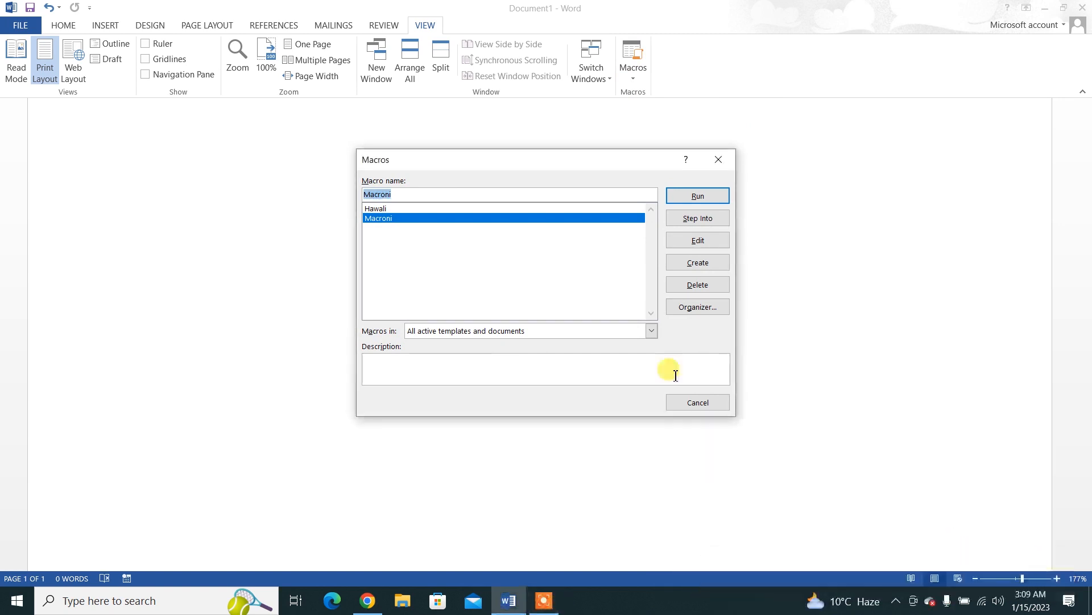
Step: Run the selected Macroni macro in the emptied document
left_click(693, 197)
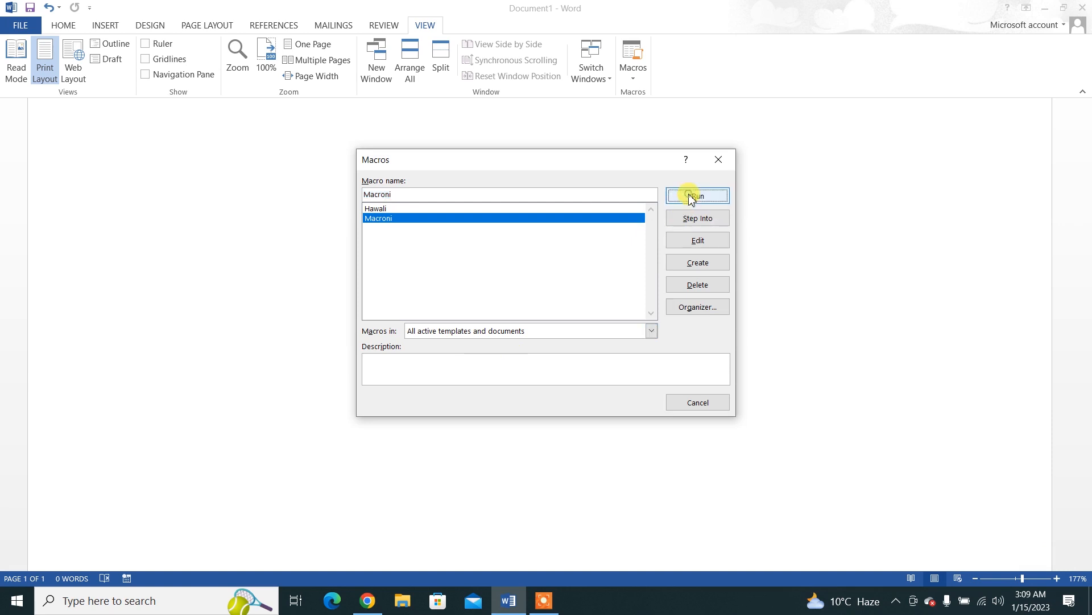